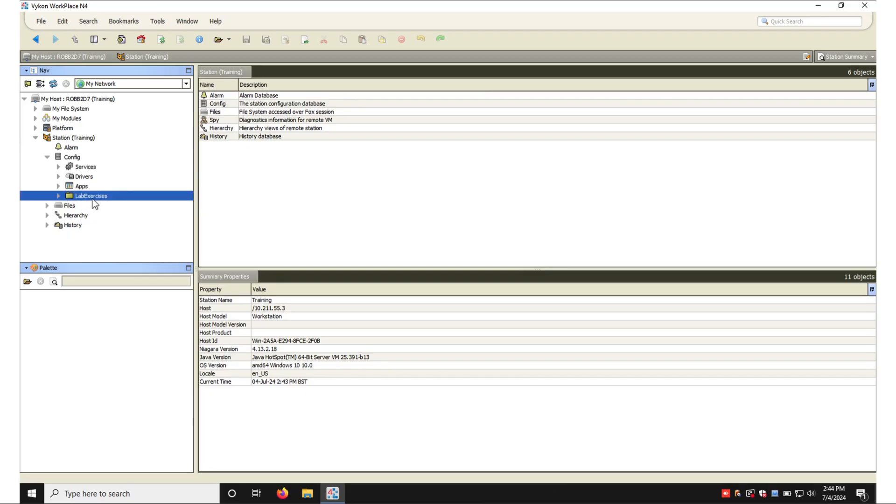
Open the wire sheet of the LabExercises folder
right_click(98, 199)
mouse_move(108, 191)
left_click(205, 193)
Open the wire sheet of the PlantRoom points folder under Drivers, ModbusTcpGateway, Main Plant
left_click(58, 177)
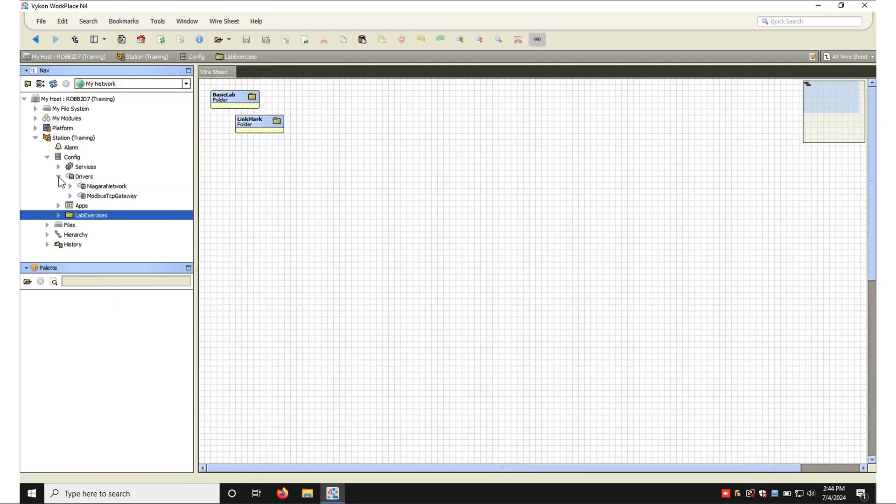
left_click(70, 196)
left_click(81, 205)
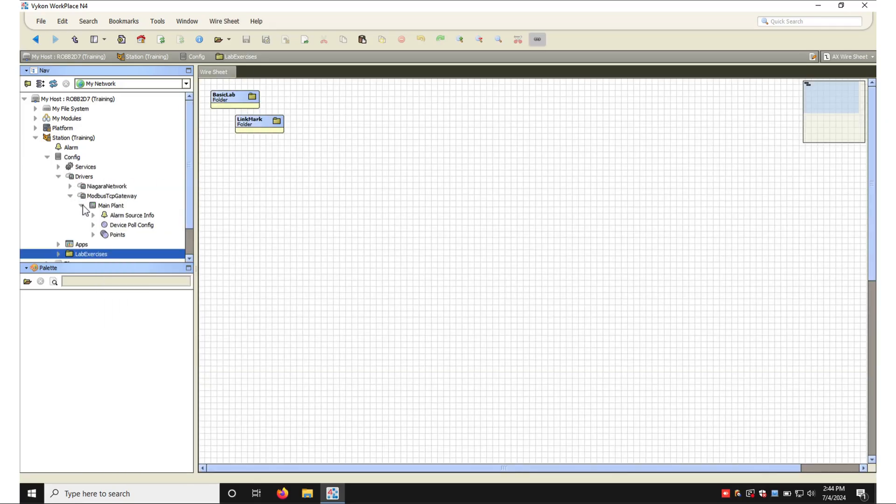
left_click(93, 235)
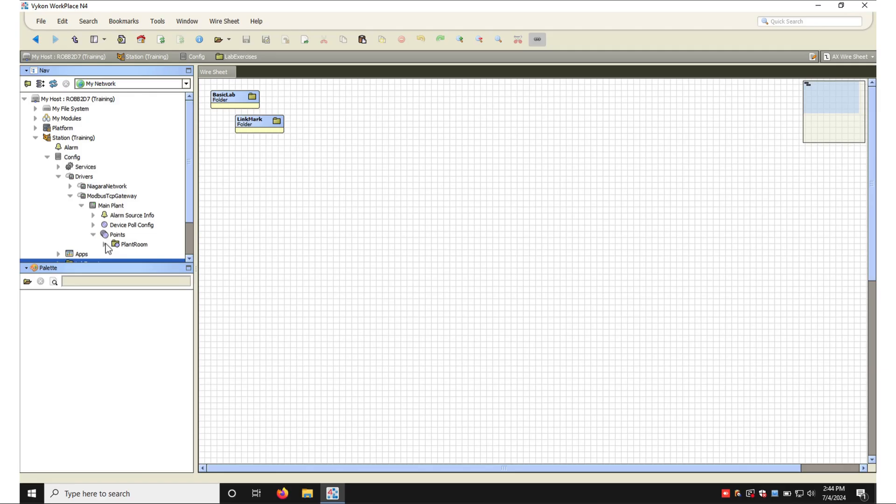
left_click(105, 244)
right_click(147, 198)
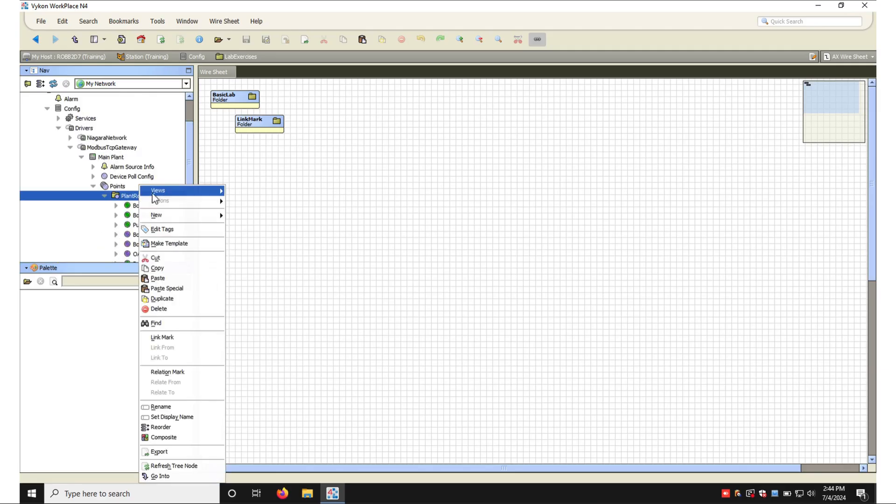
mouse_move(172, 191)
left_click(254, 198)
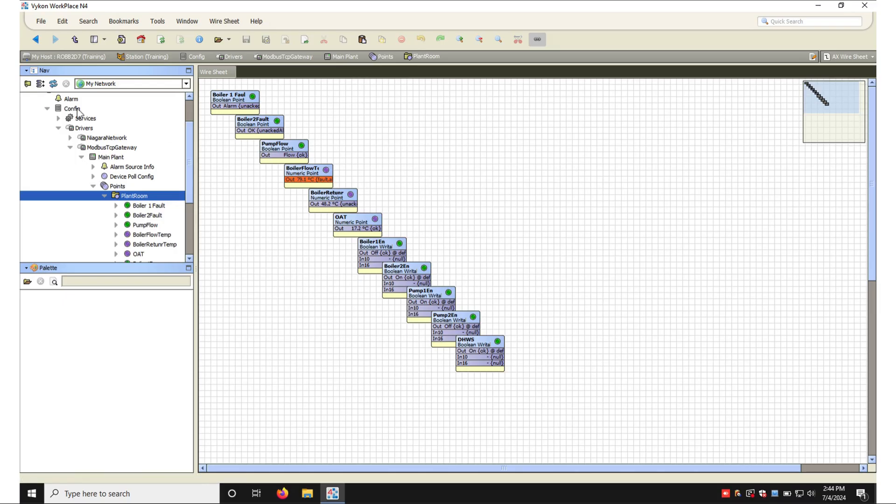
Create a new folder named Schedules under the station's Config
left_click(59, 127)
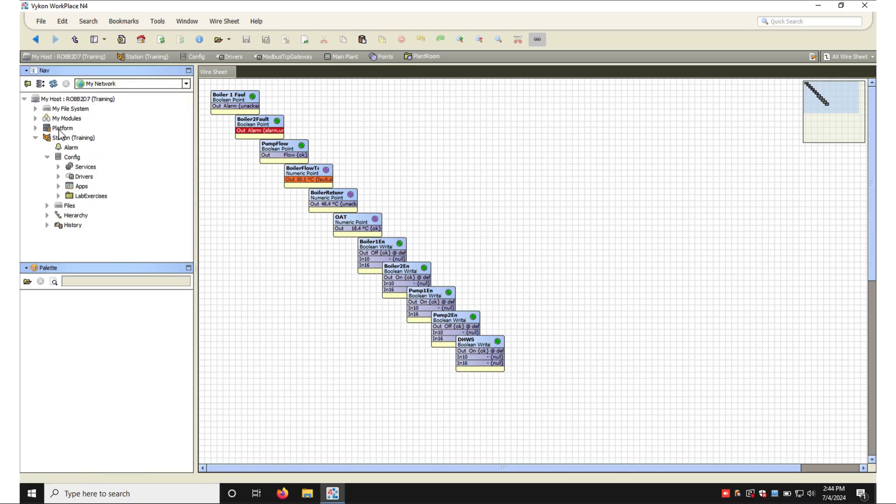
left_click(69, 159)
right_click(67, 161)
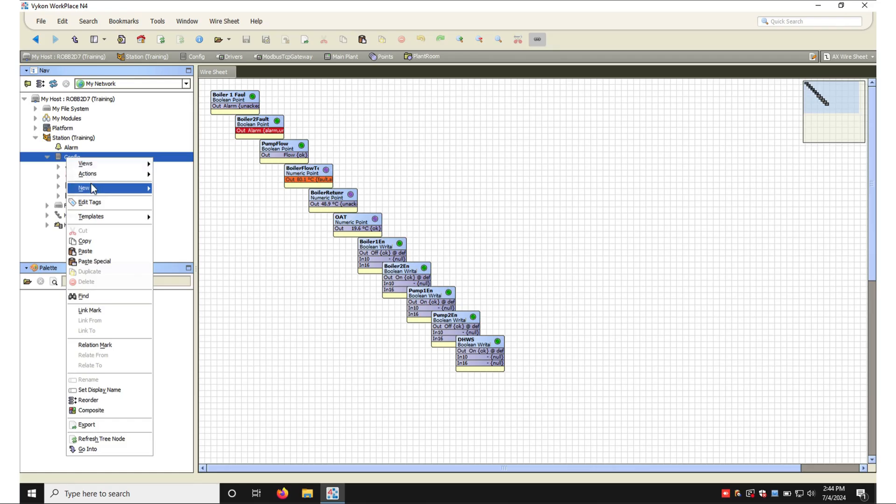
mouse_move(93, 187)
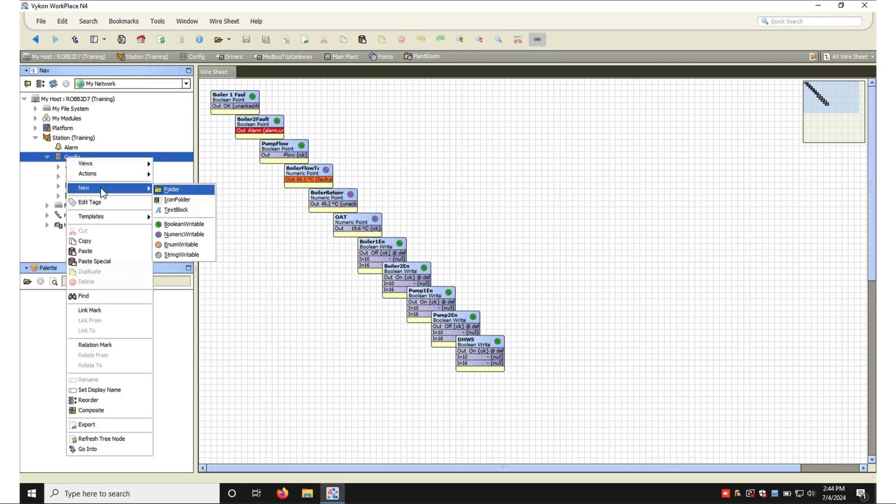
left_click(180, 189)
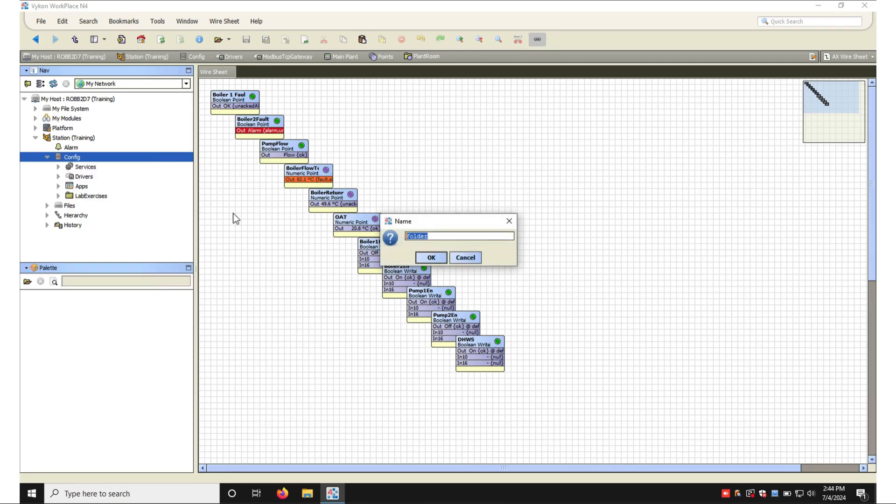
type("Sceh")
key("BackSpace")
key("BackSpace")
type("hedules")
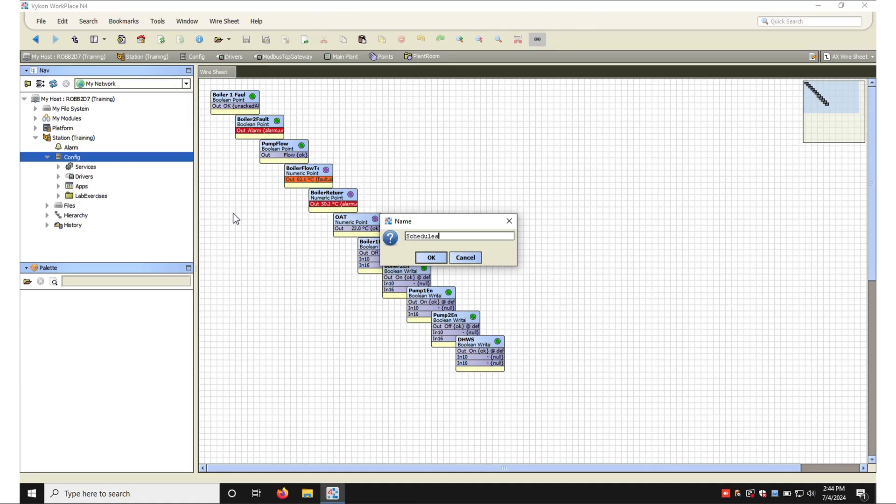
key("Return")
Open the Schedules folder's wire sheet and load the schedule palette
double_click(93, 207)
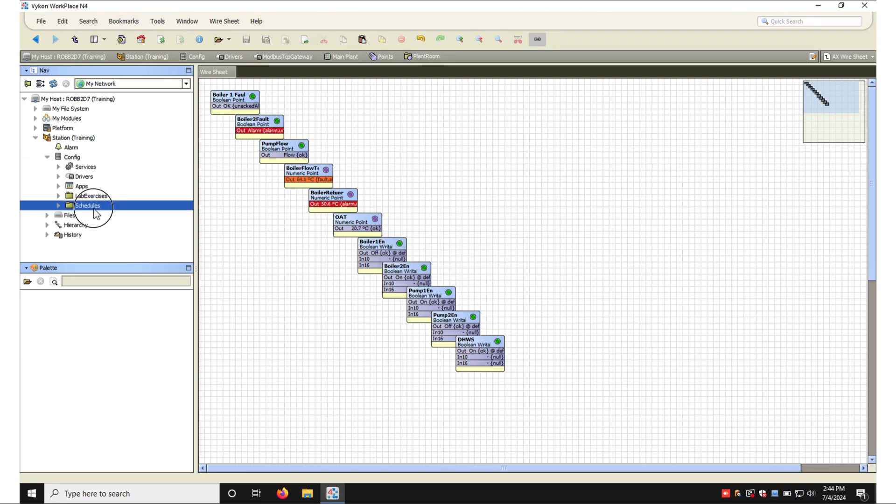
left_click(28, 281)
type("sc")
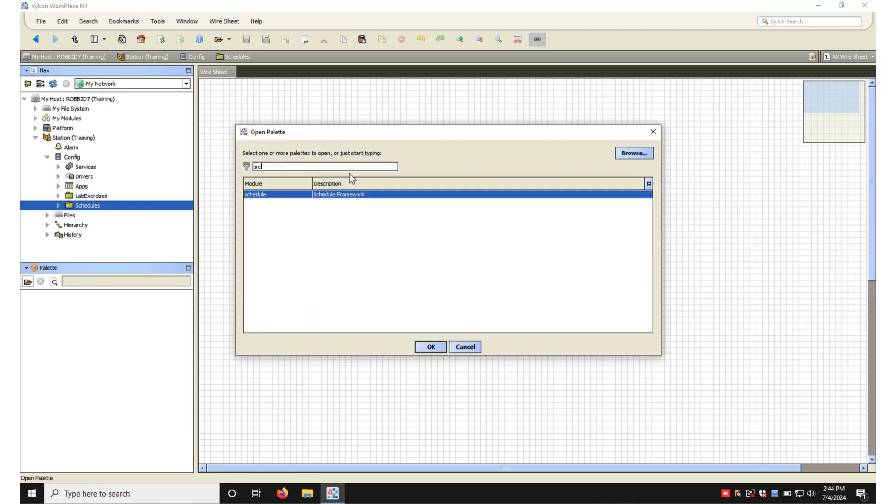
double_click(286, 195)
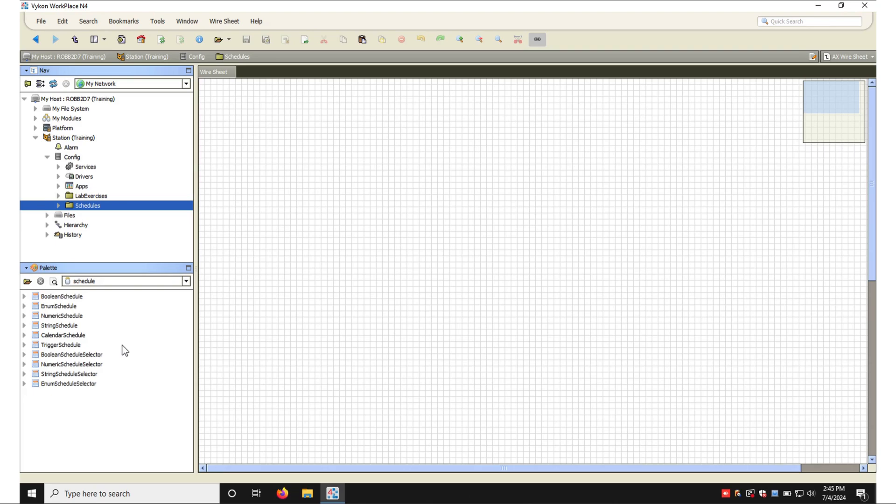
Review the component types in the schedule palette, from BooleanSchedule through EnumScheduleSelector
left_click(80, 299)
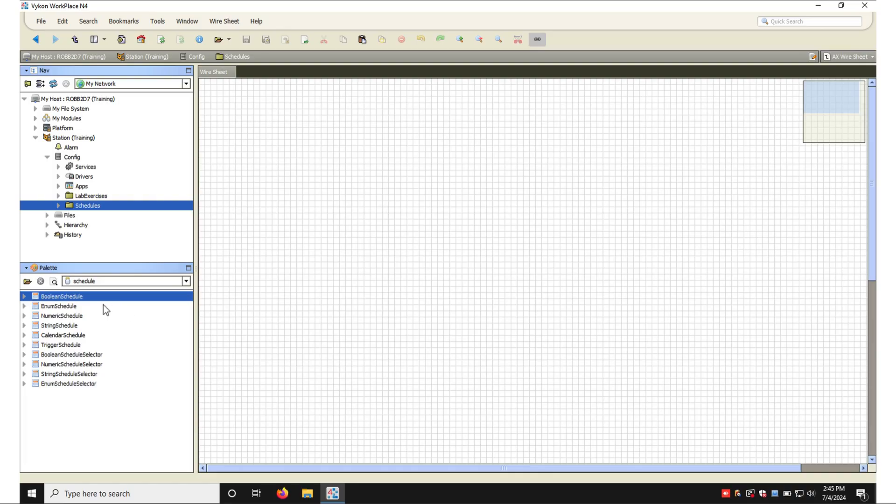
left_click(70, 306)
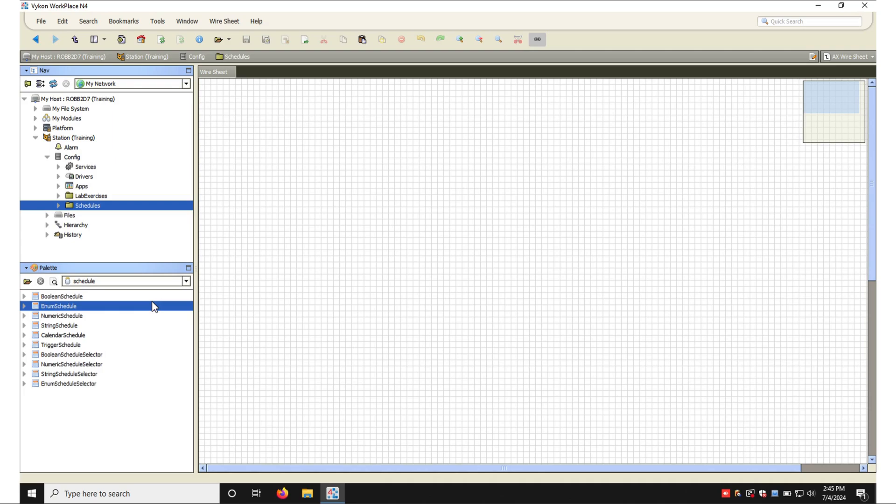
left_click(82, 316)
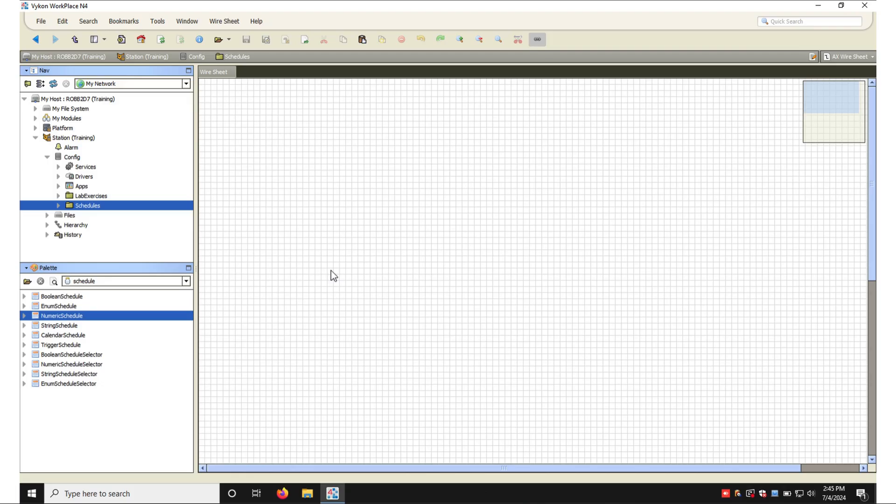
left_click(77, 326)
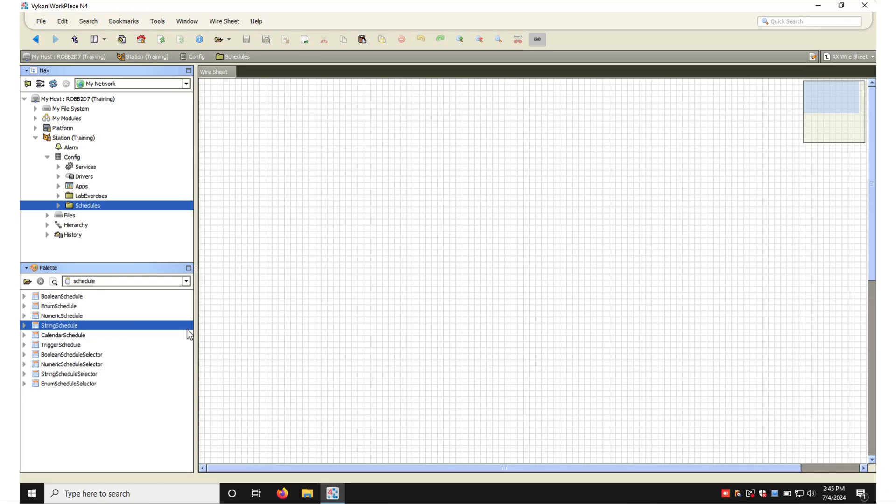
left_click(76, 335)
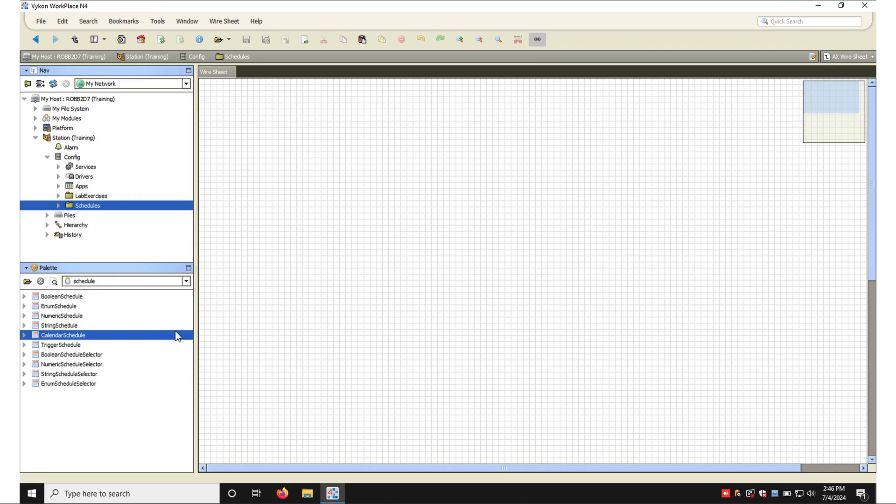
left_click(104, 344)
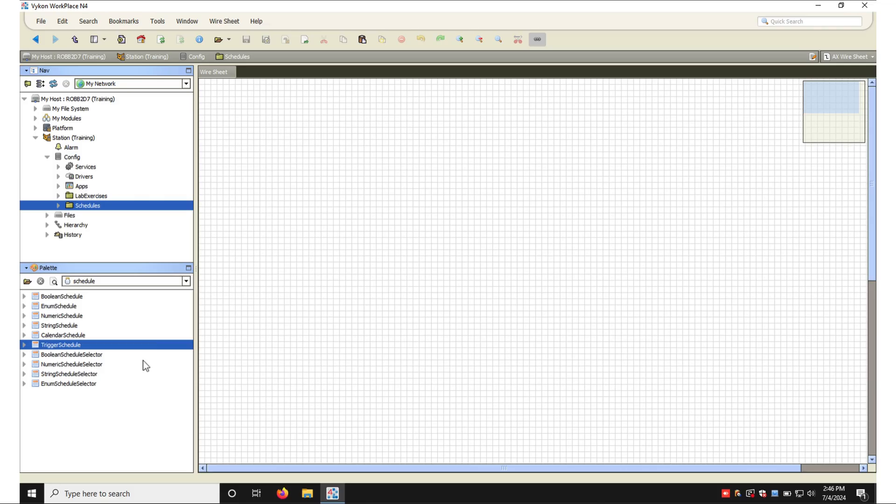
left_click(99, 356)
left_click(98, 365)
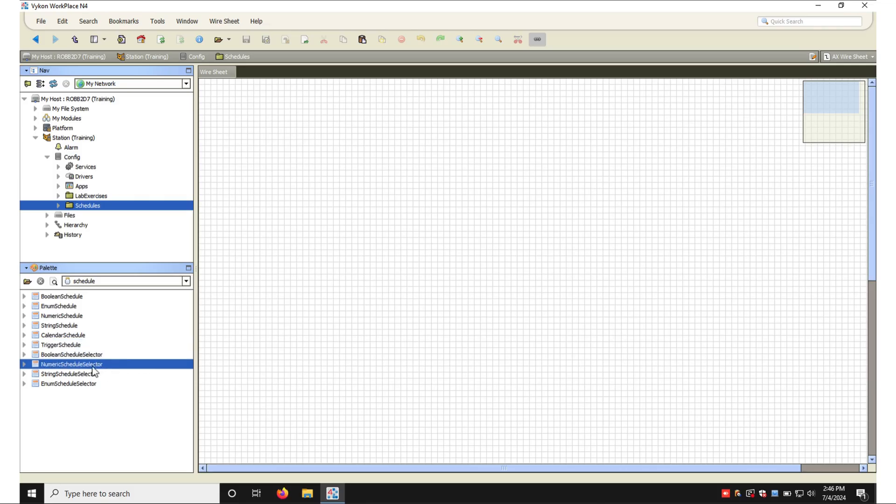
left_click(89, 374)
left_click(86, 384)
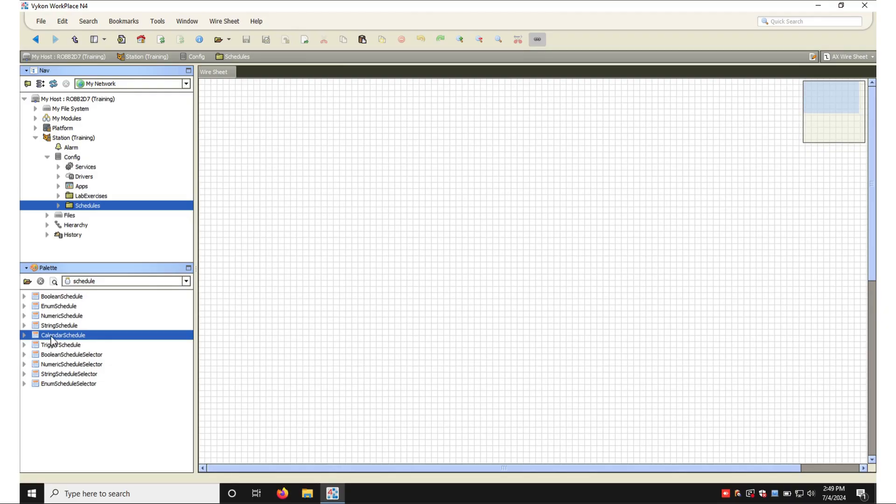
Add a CalendarSchedule named Holidays to the Schedules wire sheet and widen its block to show the full values
left_click_drag(52, 336, 227, 95)
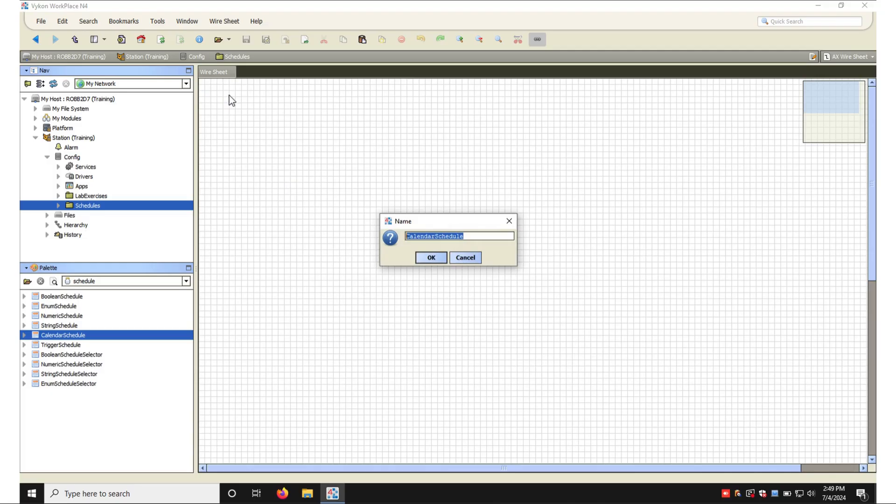
type("Holidays")
key("Return")
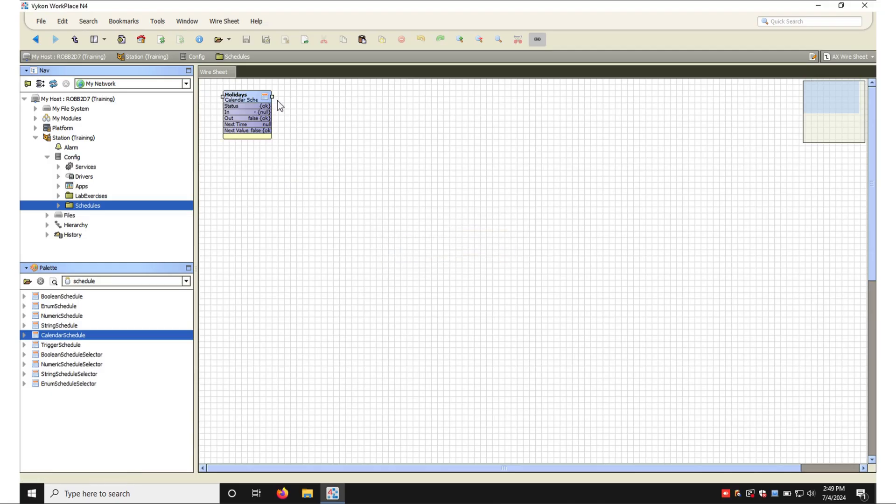
left_click_drag(276, 99, 419, 99)
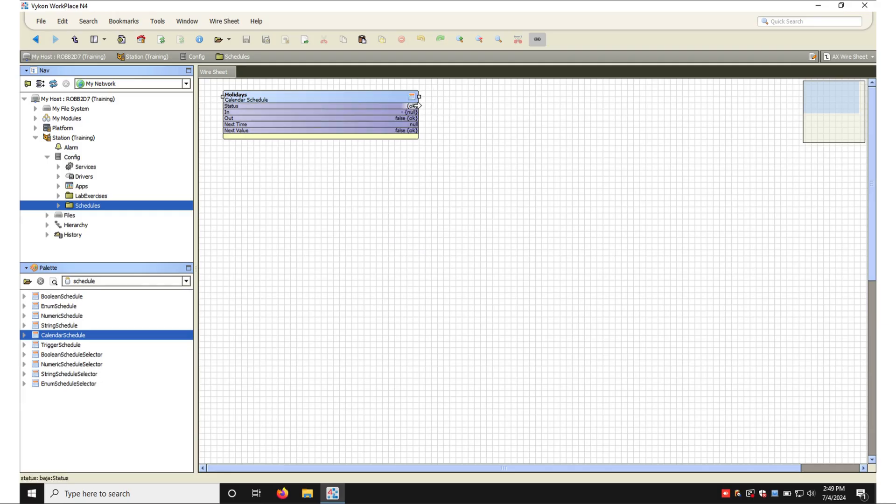
left_click(341, 101)
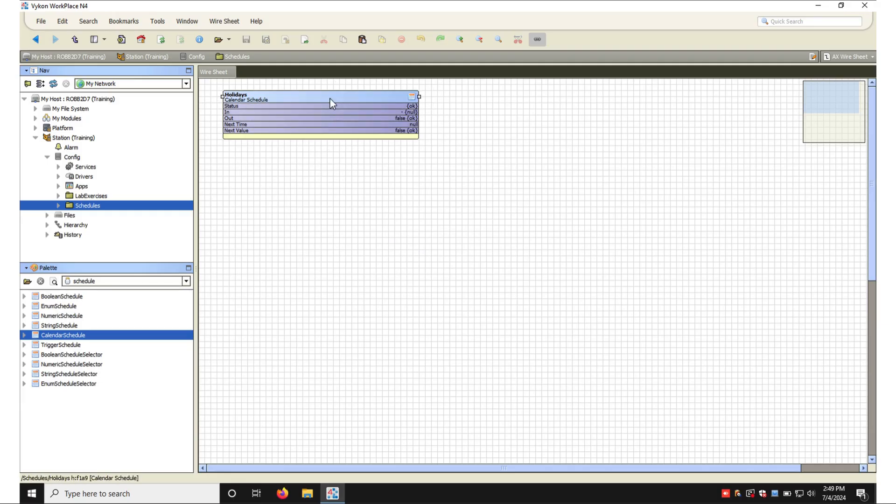
Open the Holidays calendar schedule and examine its properties in the AX Property Sheet
double_click(330, 99)
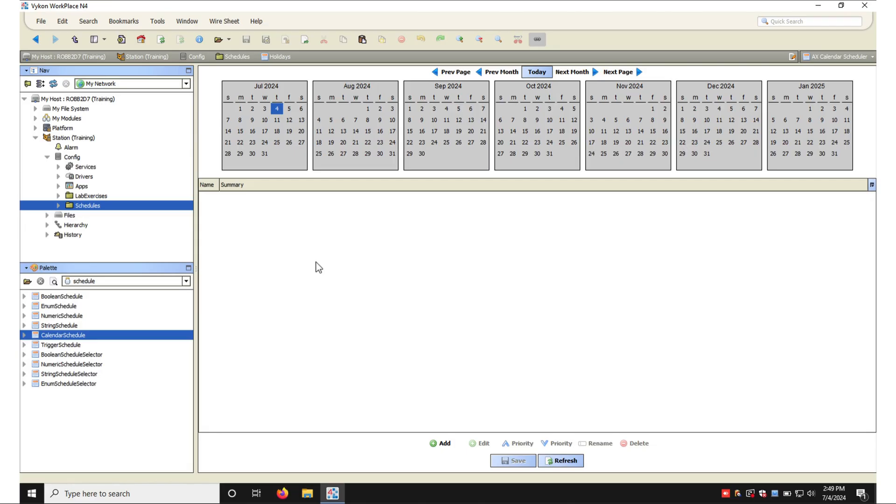
left_click(820, 57)
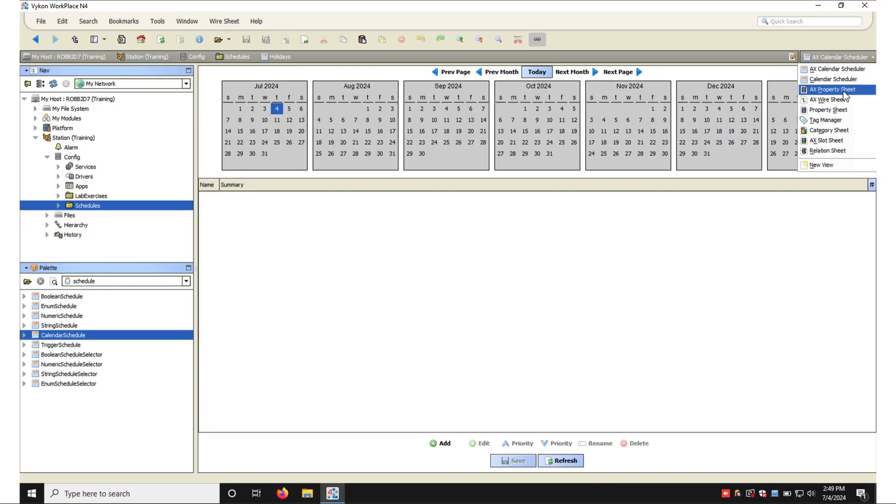
left_click(835, 89)
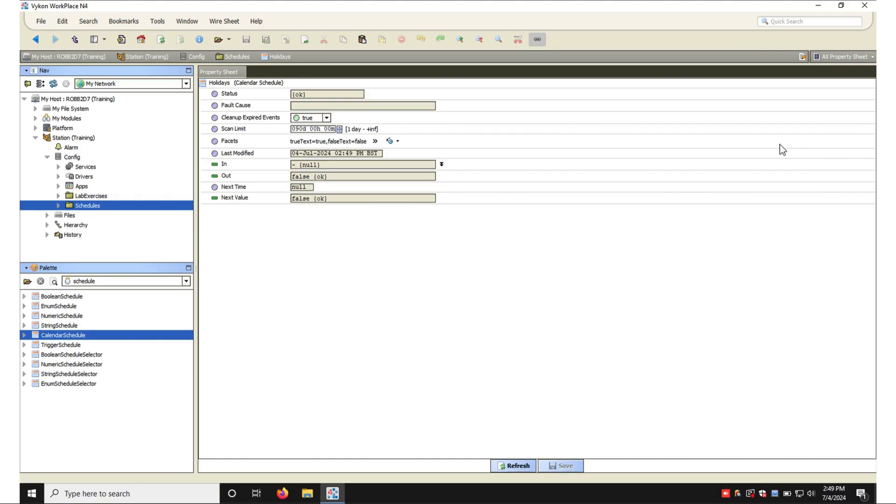
View Holidays in the Calendar Scheduler, and return it to the AX Calendar Scheduler view
left_click(835, 58)
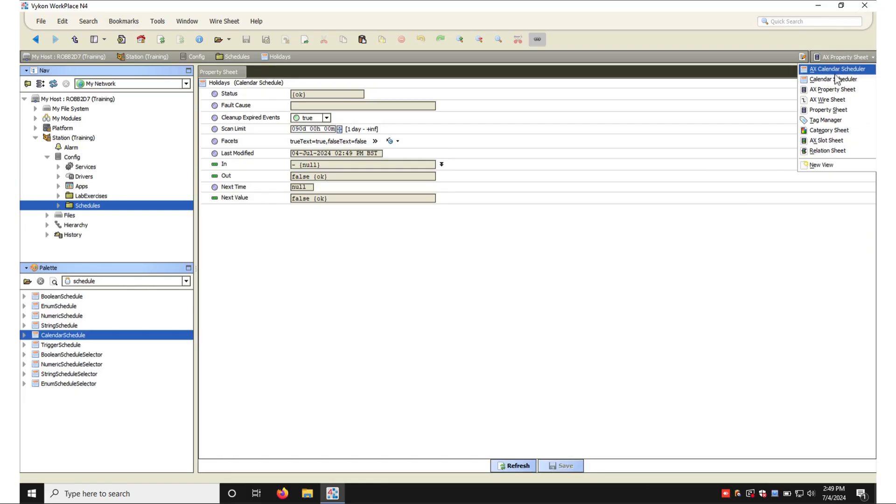
left_click(833, 79)
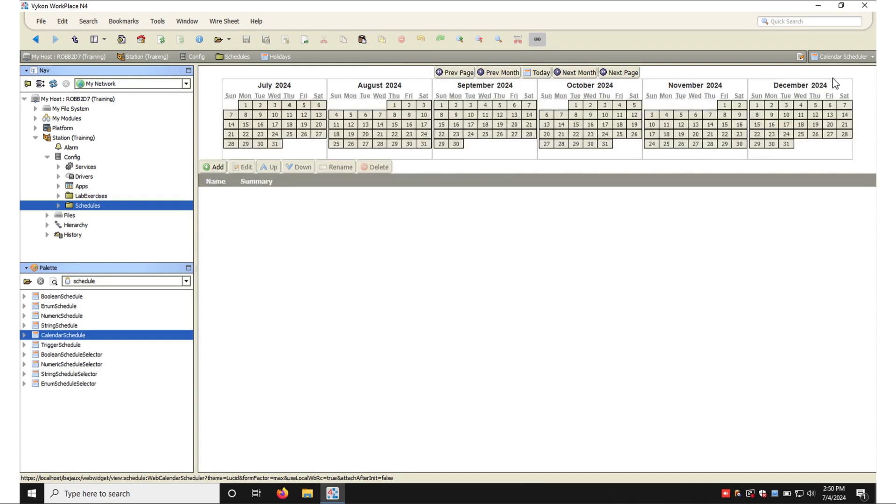
left_click(843, 57)
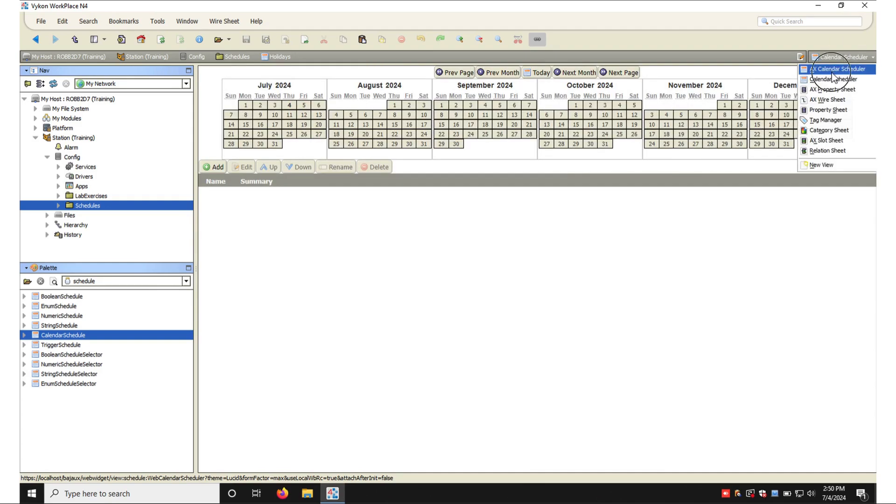
left_click(835, 70)
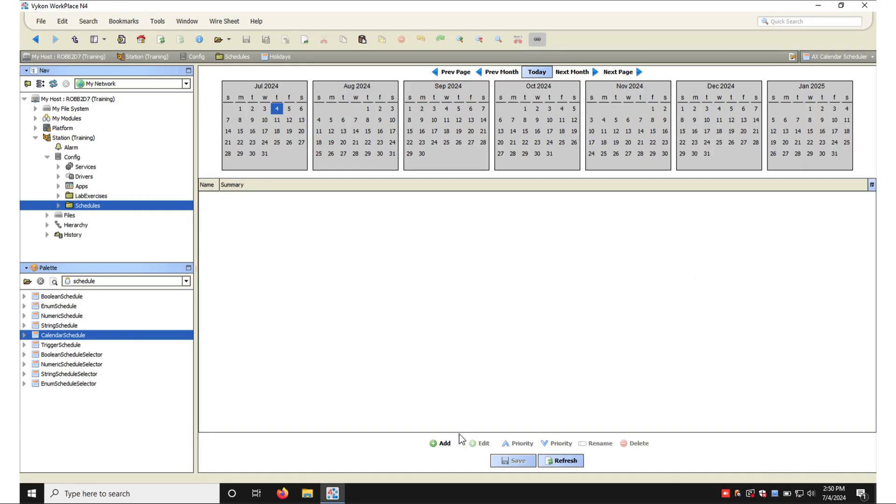
Start a new event in the Holidays calendar, keep the Date type, and name it as the person's birthday
left_click(448, 443)
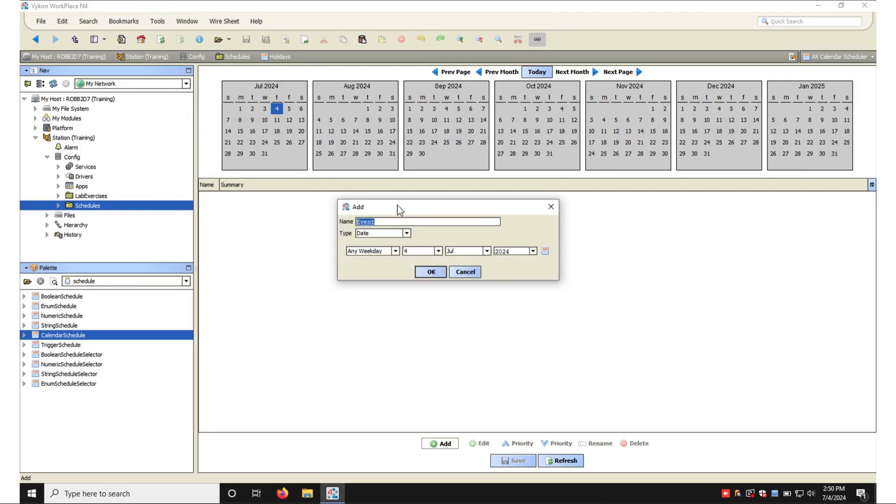
left_click(407, 233)
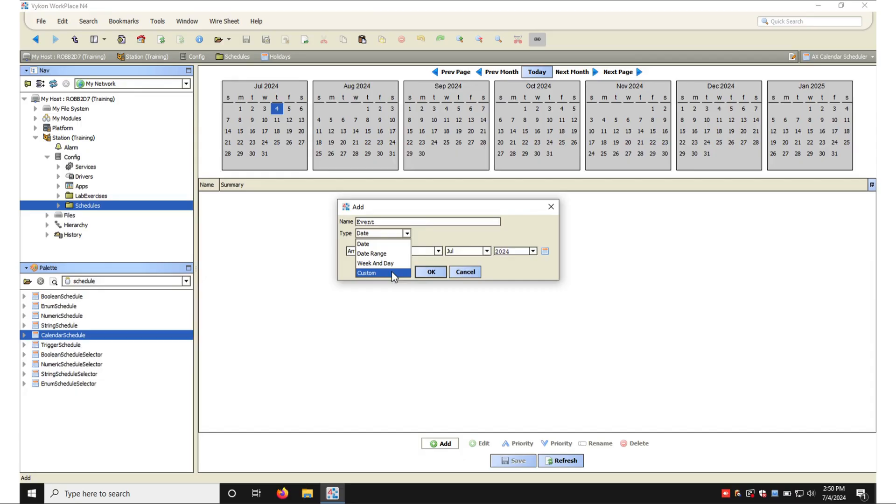
left_click(434, 224)
left_click(313, 222)
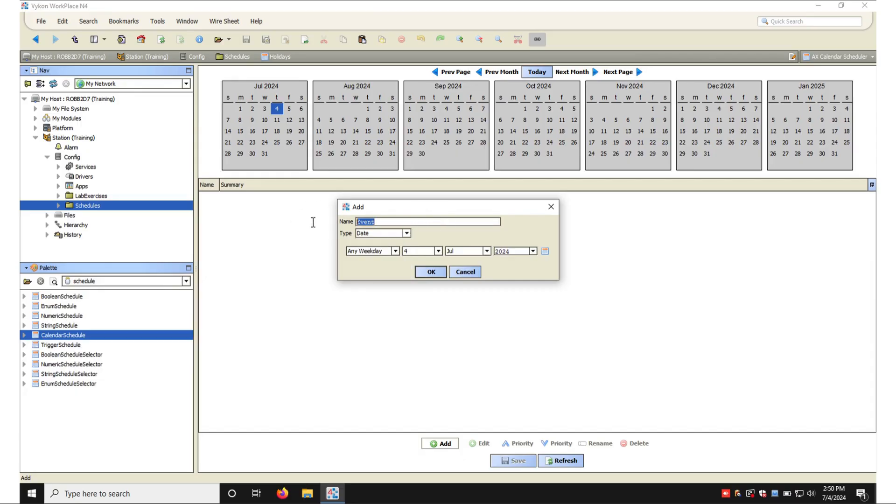
type("Roba")
type("_Birthday")
Set the birthday event to the person's birth day and month with Any Year, and add it to the calendar
left_click(438, 251)
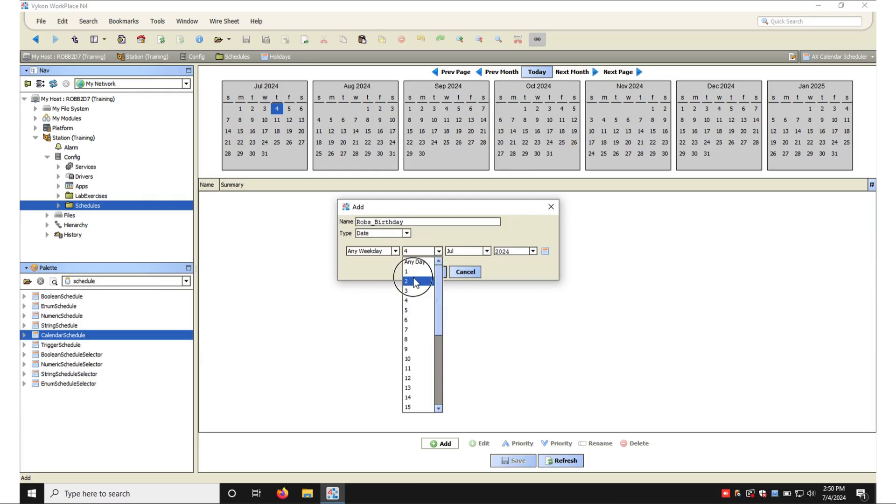
left_click(416, 282)
left_click(486, 251)
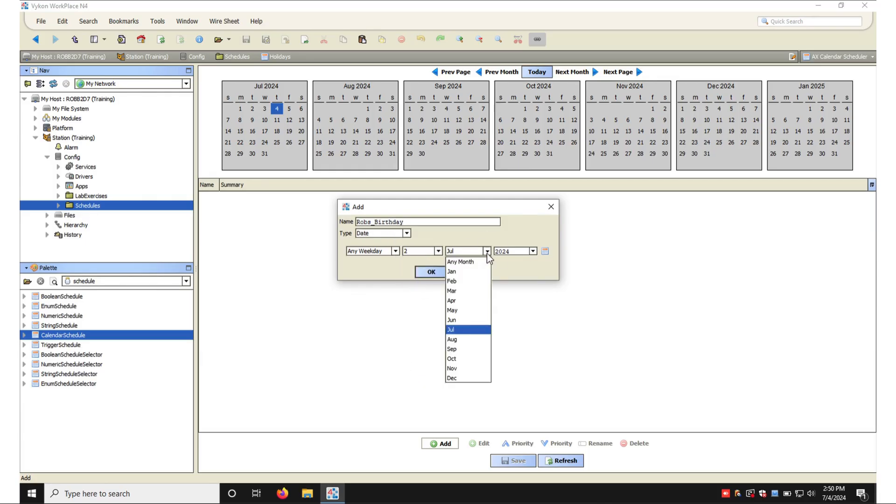
left_click(472, 359)
left_click(532, 251)
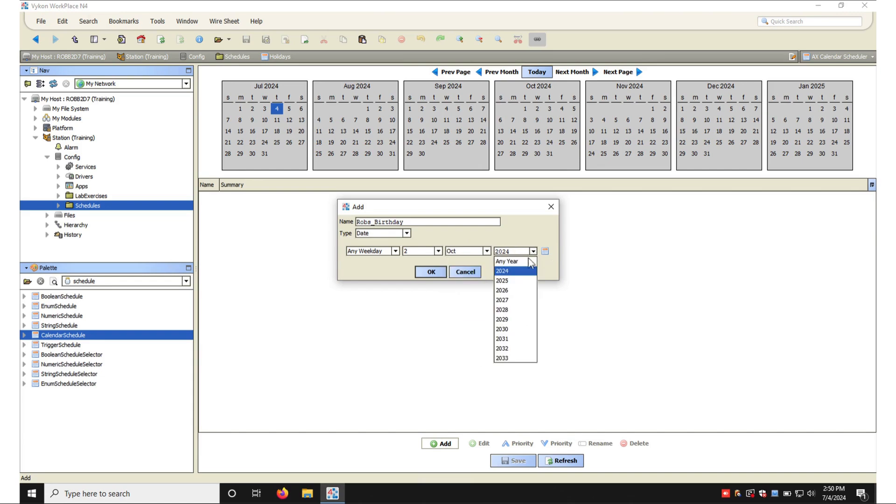
left_click(529, 262)
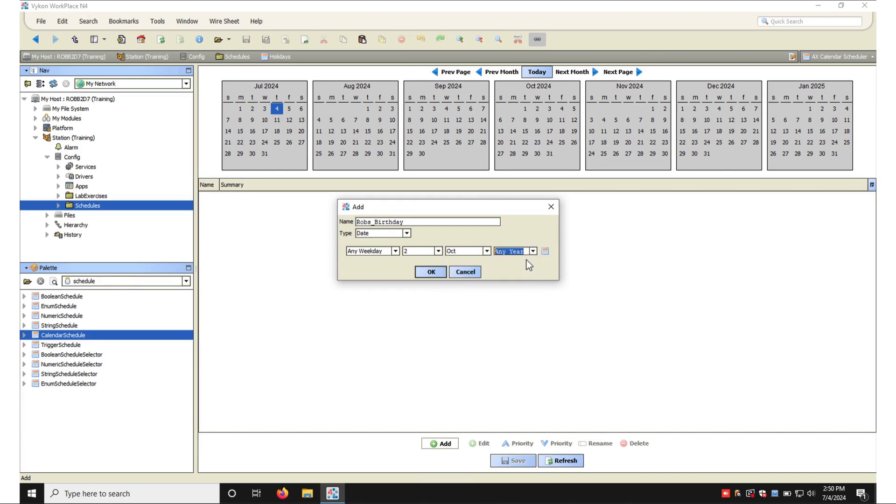
left_click(440, 272)
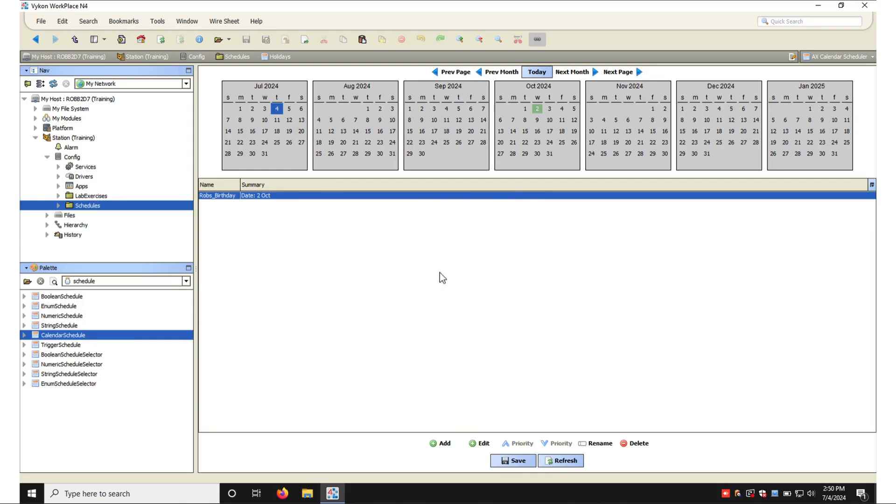
left_click(278, 194)
left_click(279, 205)
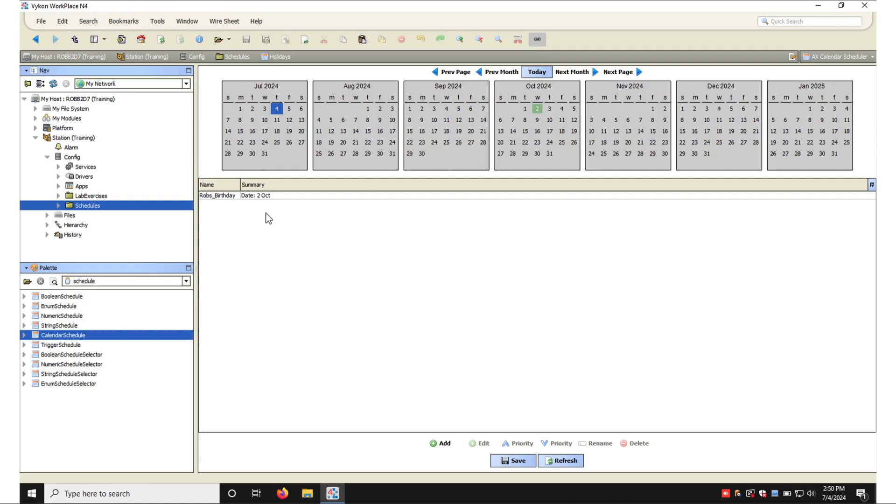
left_click(272, 196)
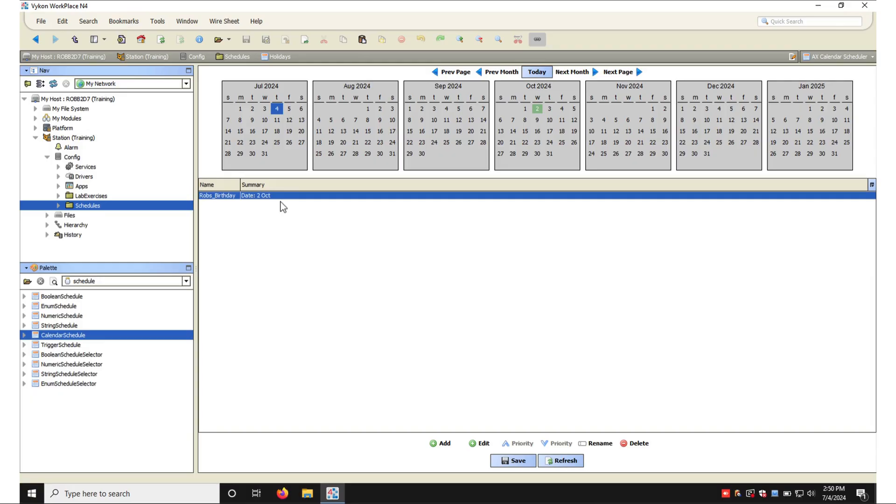
left_click(290, 214)
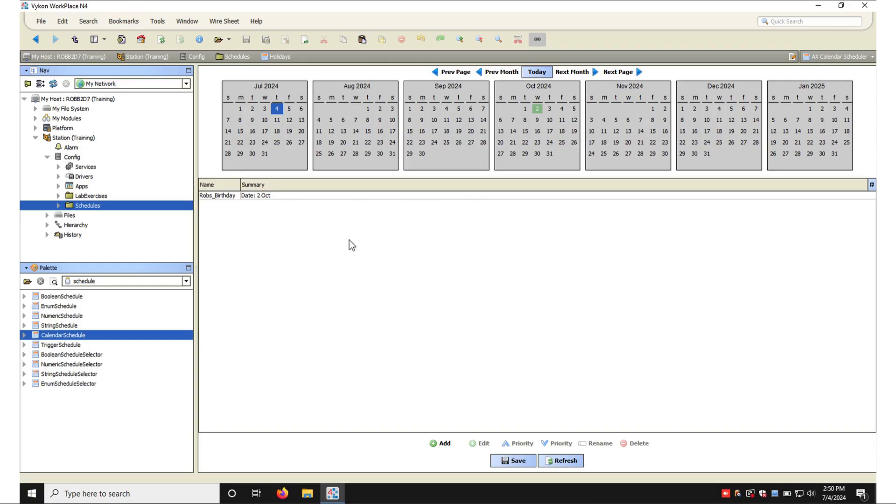
Start a second event named Christmas with the Date Range type
left_click(443, 443)
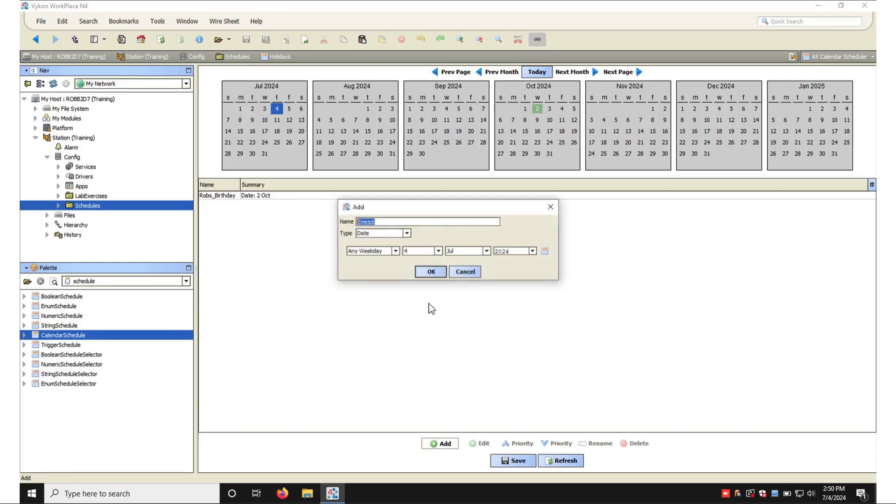
type("Christmas")
left_click(408, 231)
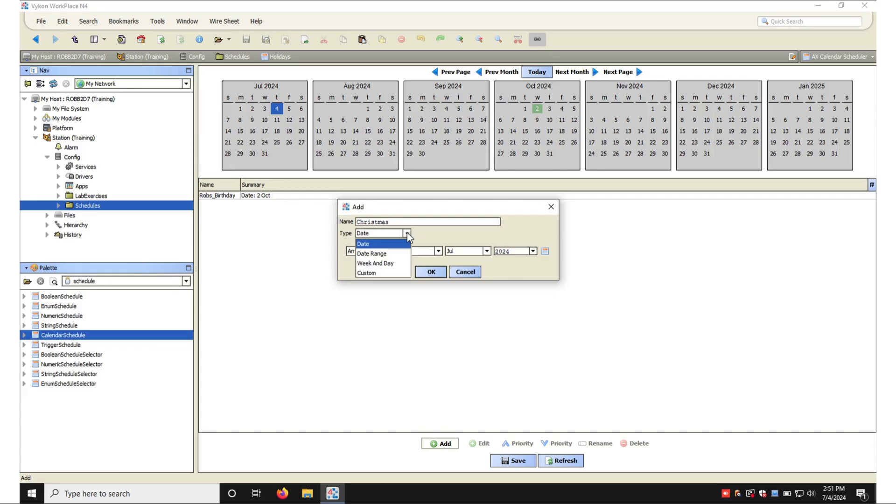
left_click(393, 251)
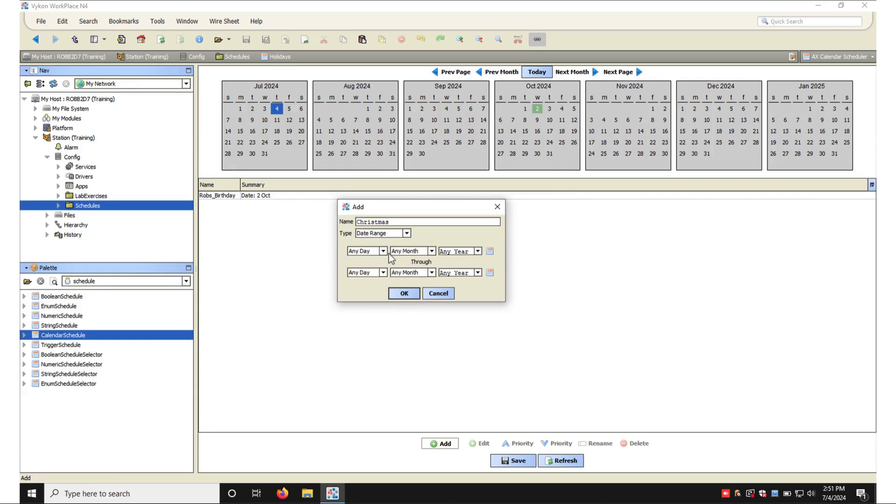
left_click(385, 252)
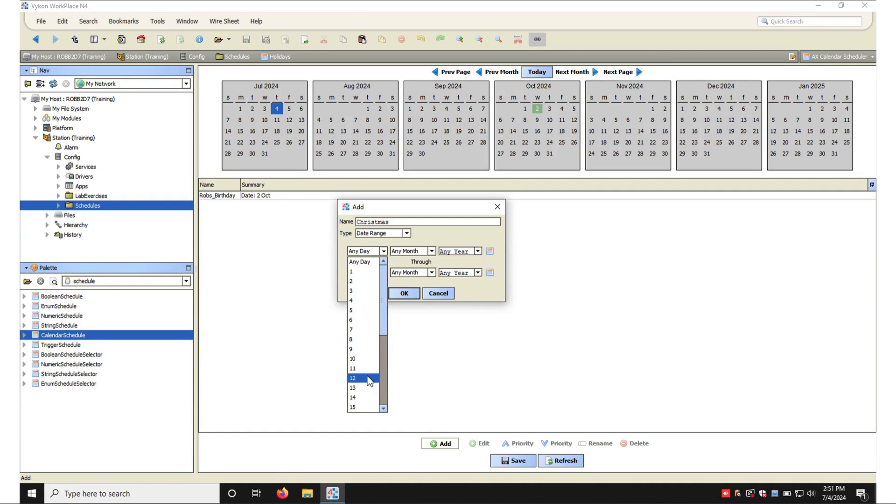
left_click(467, 235)
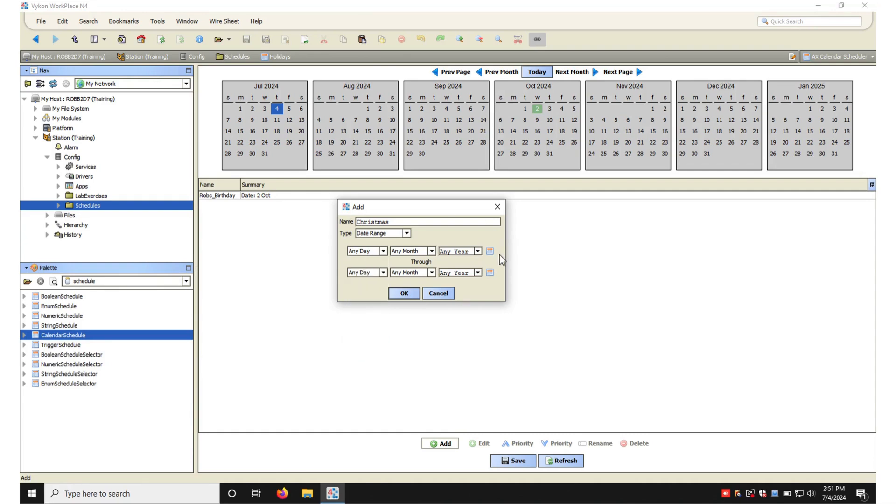
Set the start of the Christmas date range to 24 Dec 2024 using the date picker
left_click(491, 255)
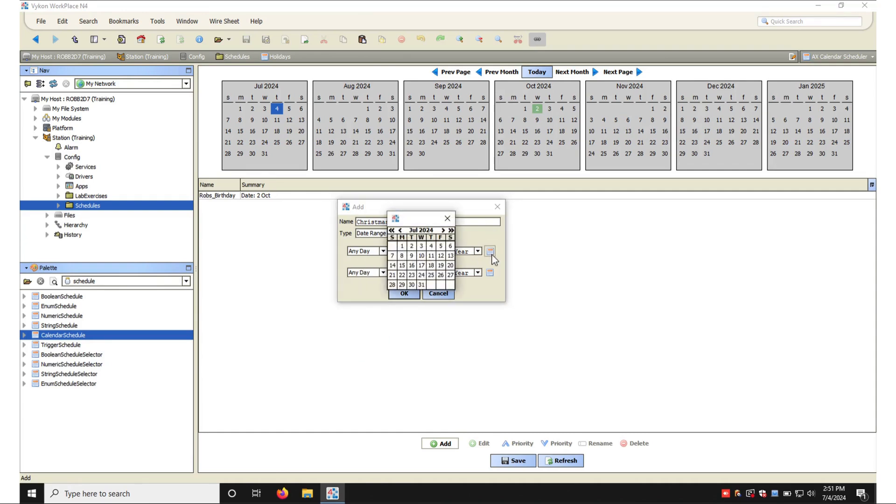
left_click(443, 230)
left_click(444, 231)
left_click(443, 231)
left_click(443, 230)
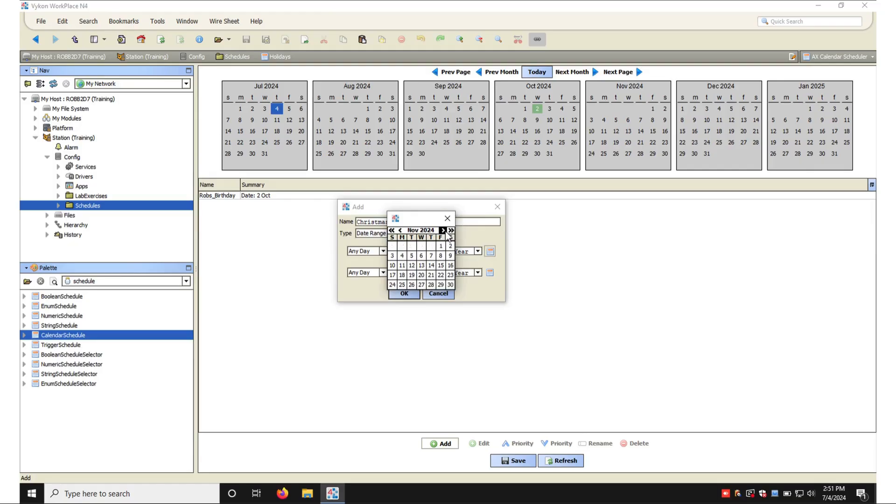
left_click(443, 230)
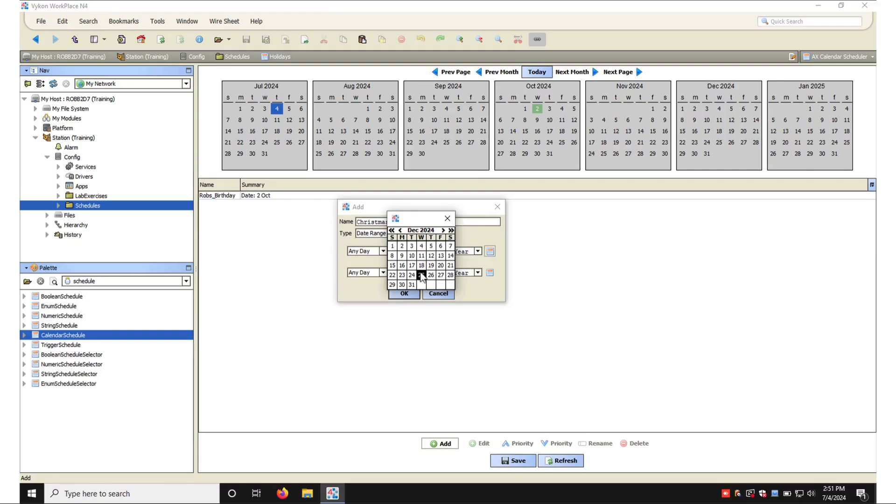
left_click(413, 275)
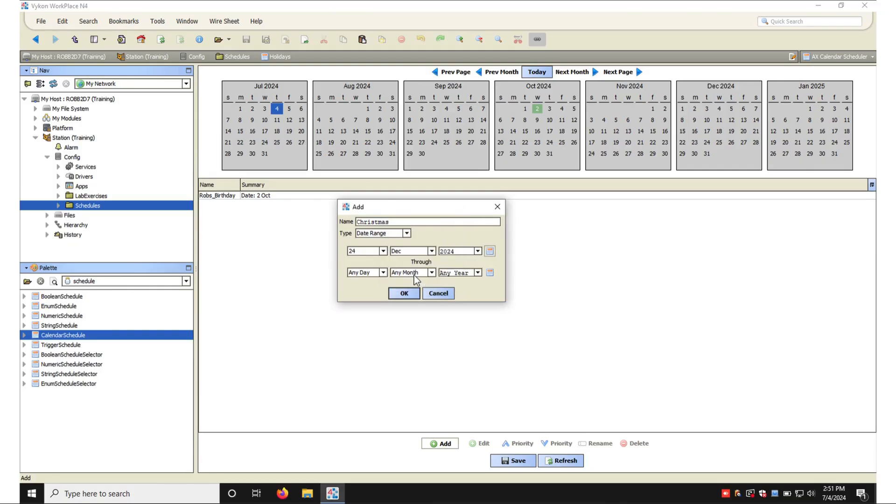
Set the end of the Christmas date range to 27 Dec 2024 and add the event to the calendar
left_click(489, 272)
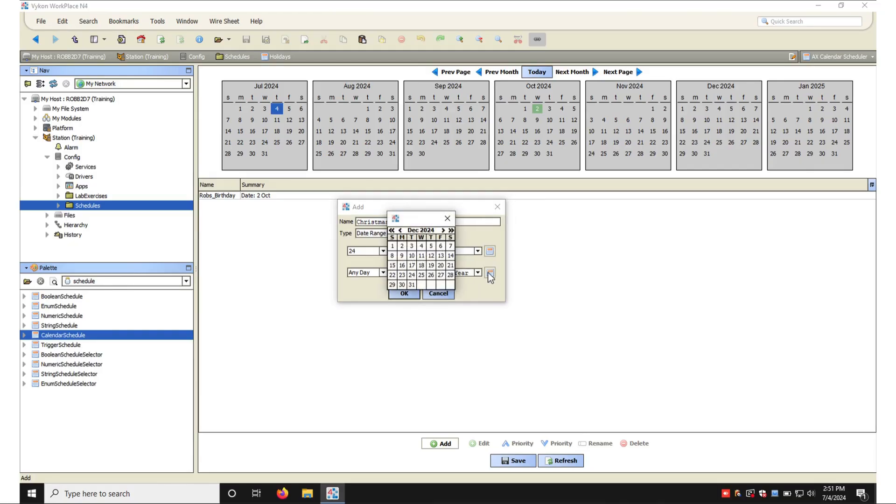
left_click(441, 276)
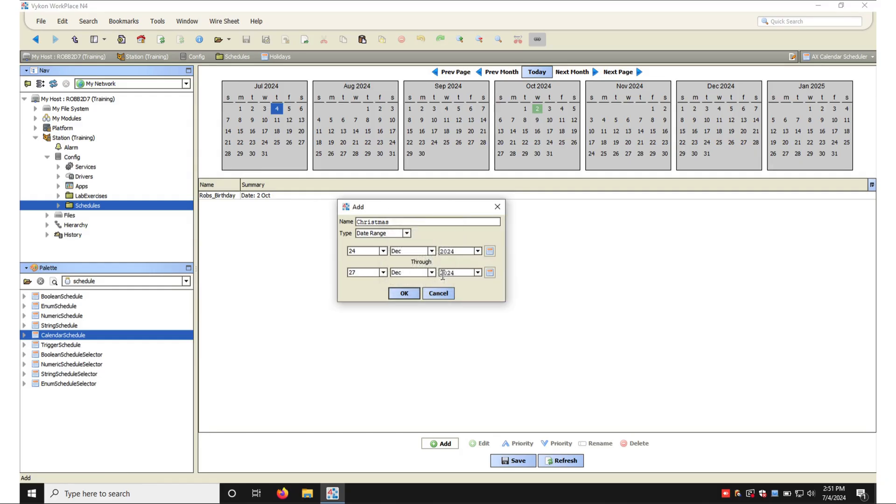
left_click(404, 293)
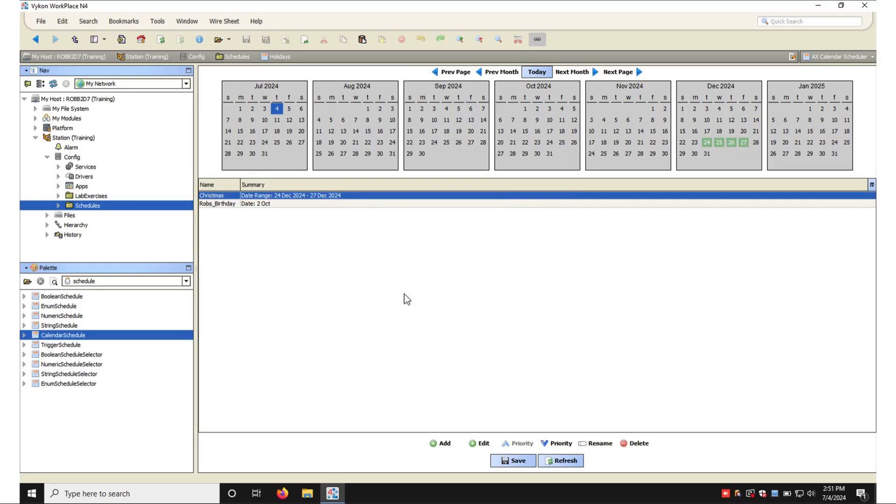
left_click(373, 196)
left_click(476, 211)
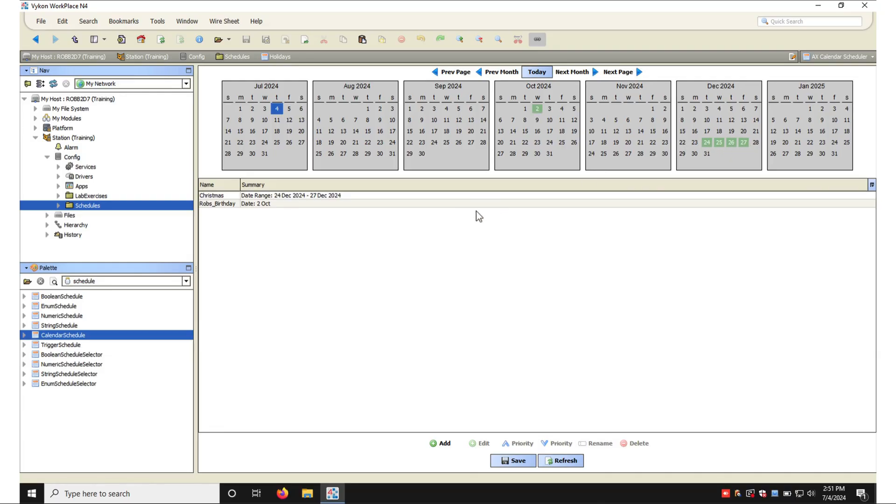
left_click(349, 194)
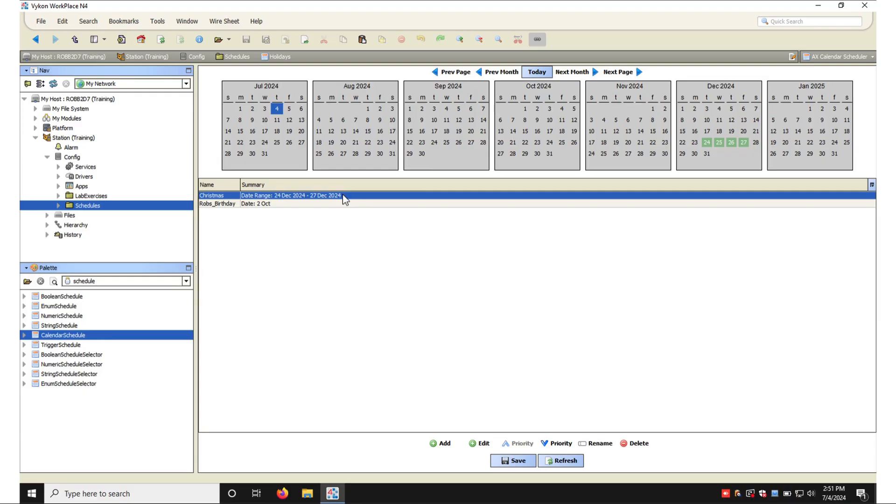
Start another event and review the weekday, week and month options offered by the Week And Day type
left_click(447, 446)
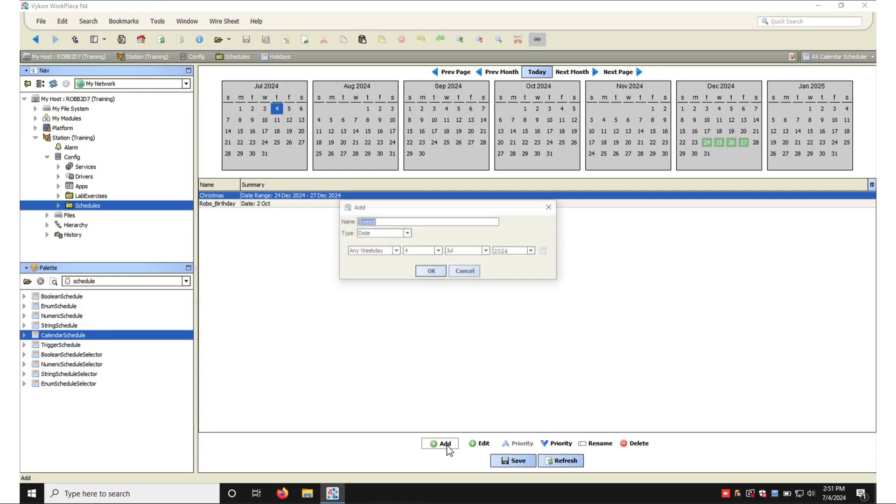
left_click(406, 233)
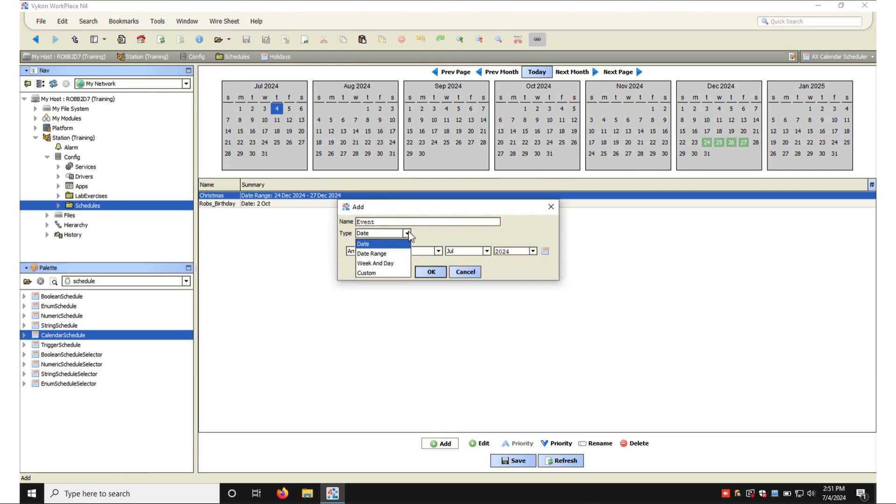
left_click(395, 264)
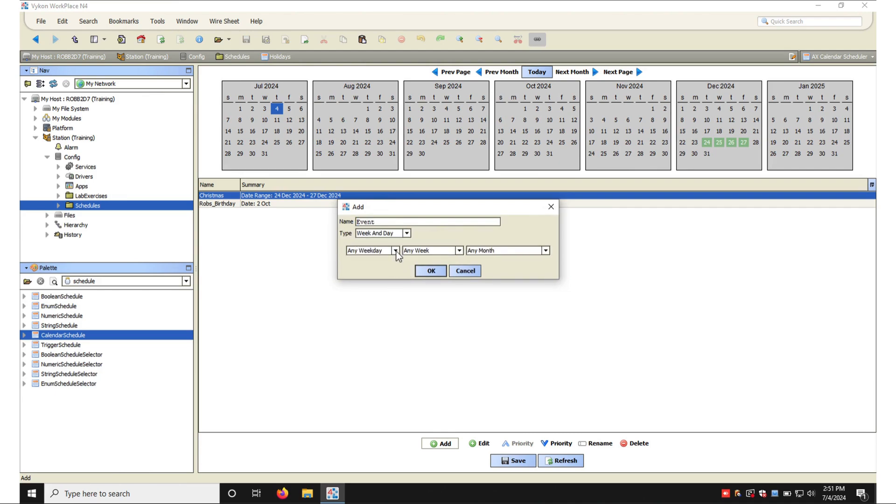
left_click(395, 251)
left_click(459, 251)
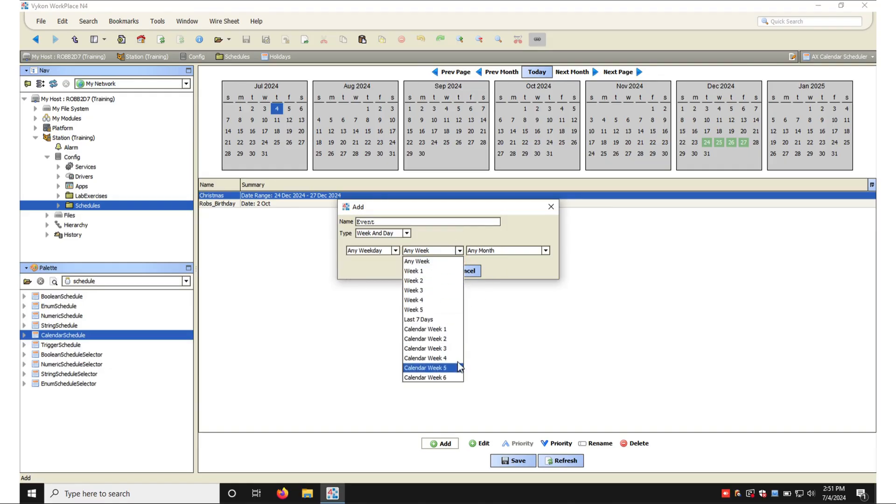
left_click(517, 276)
left_click(525, 250)
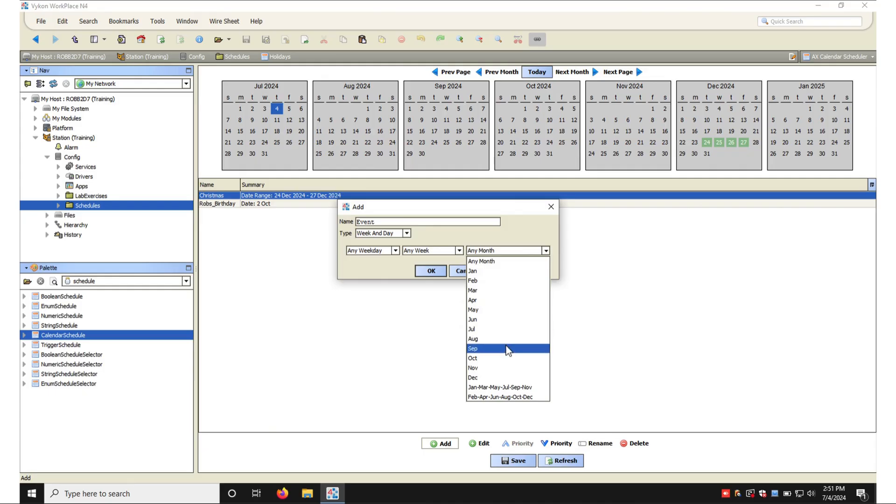
left_click(520, 237)
Name the new event Custom Event and change its type to Custom
left_click_drag(402, 223, 310, 224)
type("Custom Event")
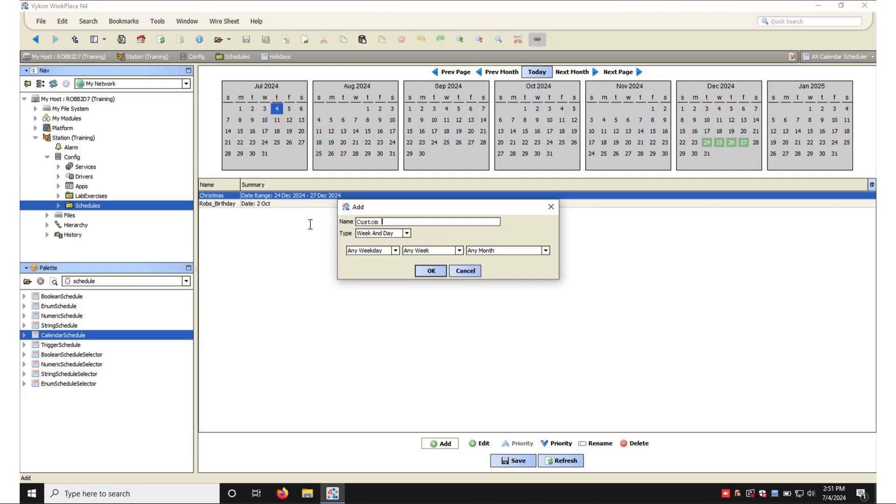
left_click(407, 233)
left_click(394, 273)
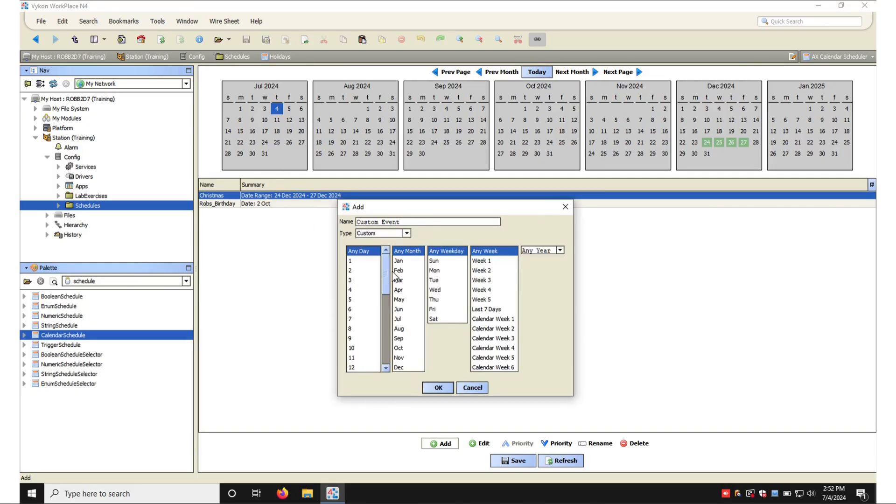
Set Custom Event to day 1, October, Tuesday, in any week and any year, and add it to the calendar
left_click(360, 261)
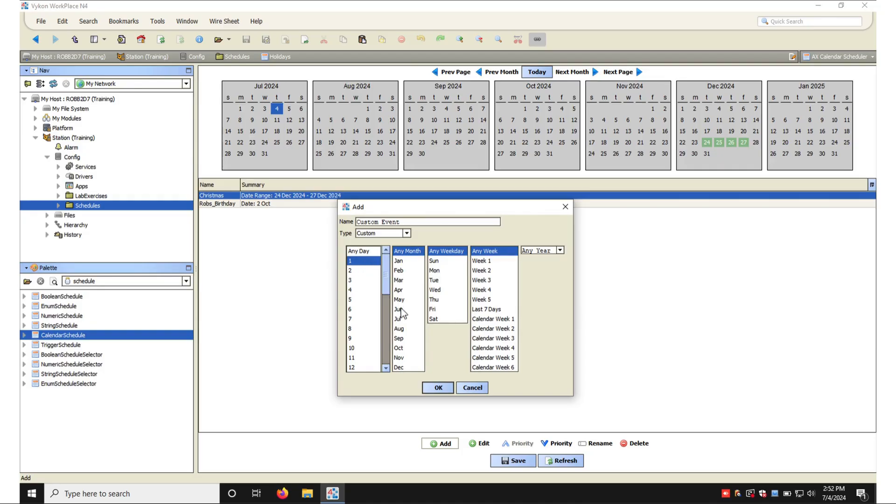
left_click(402, 348)
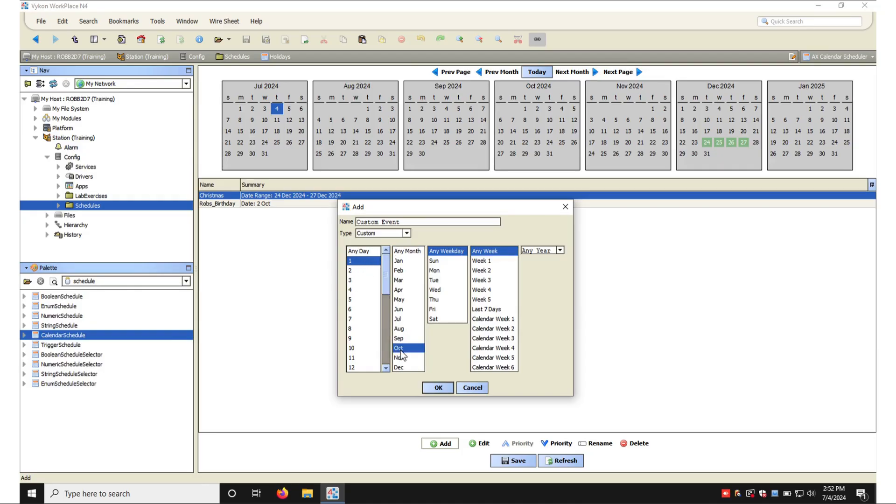
left_click(436, 282)
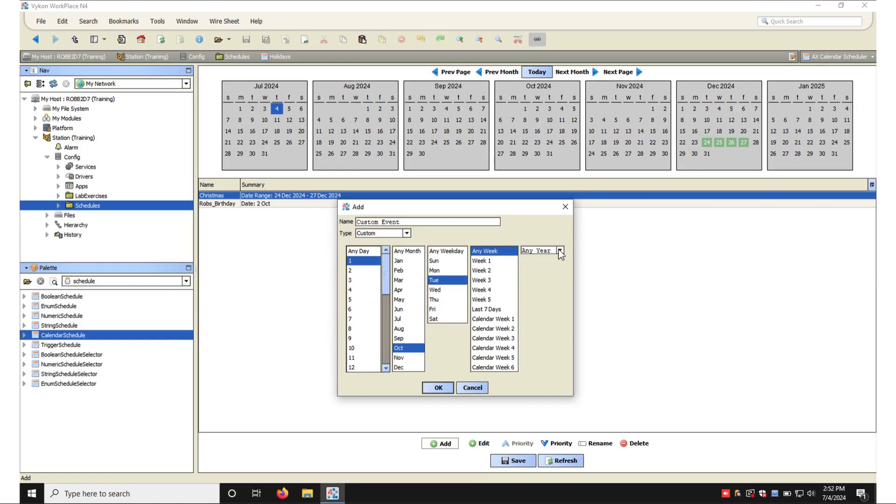
left_click(439, 388)
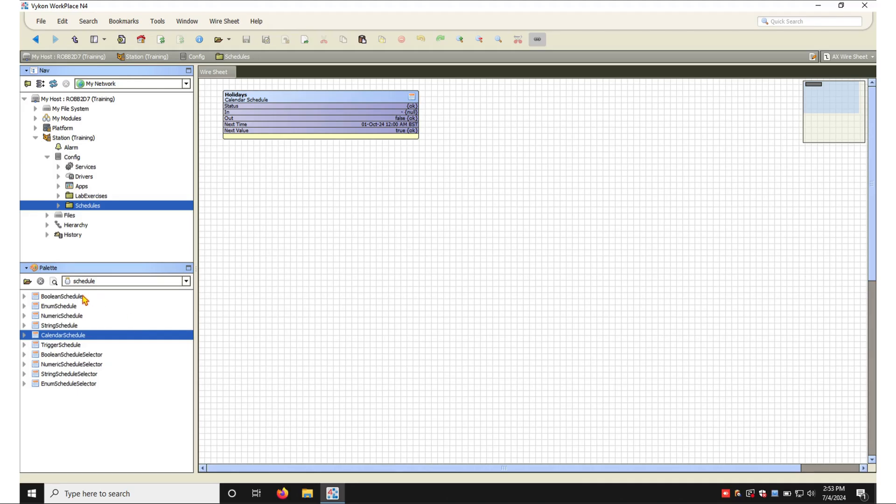
Add a BooleanSchedule named Occupancy below Holidays on the wire sheet and widen its block to match Holidays
left_click(70, 296)
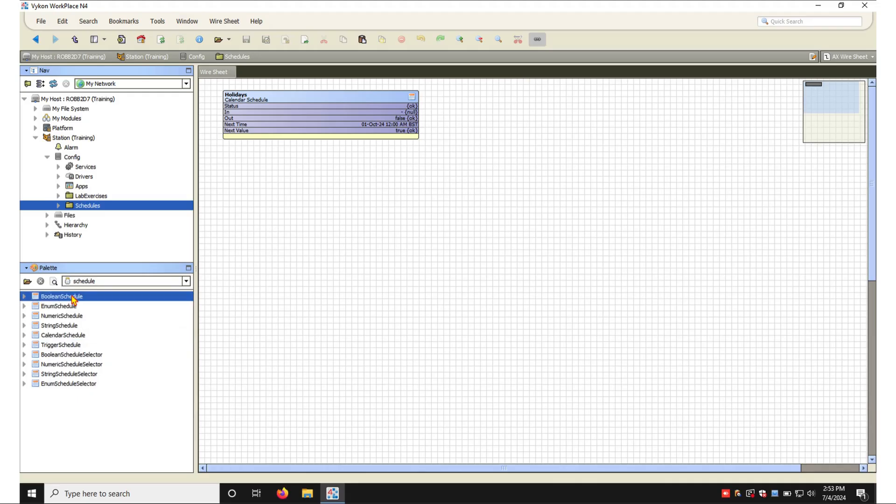
left_click_drag(53, 302, 236, 169)
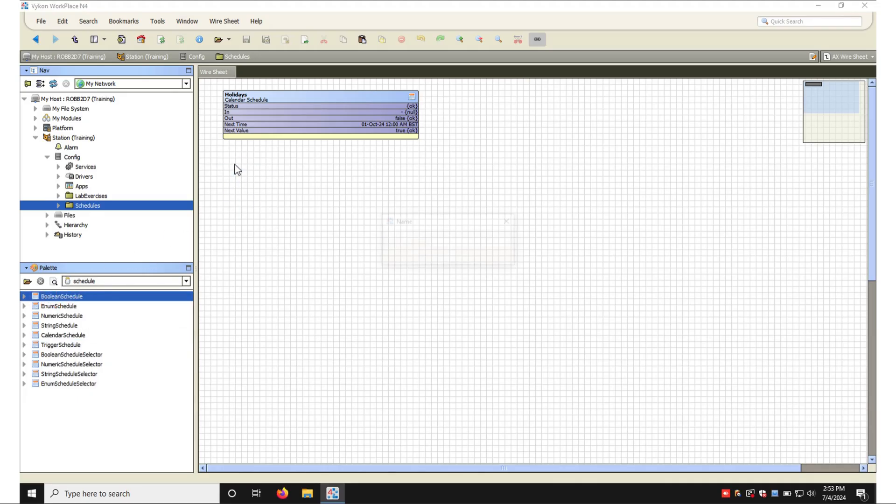
type("Occupancy")
key("Return")
left_click(257, 163)
left_click_drag(256, 161, 421, 154)
left_click(291, 234)
left_click(324, 184)
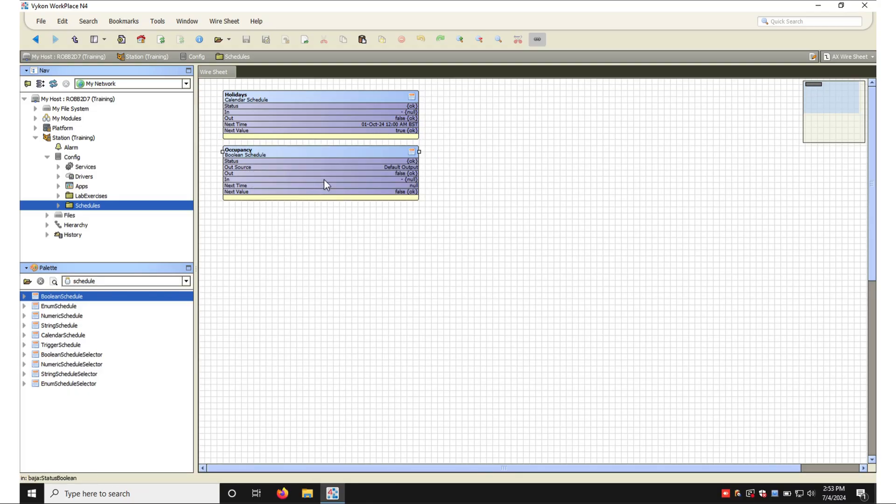
Open the Occupancy schedule, review its Scheduler and Current Day Summary views, and return to the AX Scheduler view
double_click(340, 152)
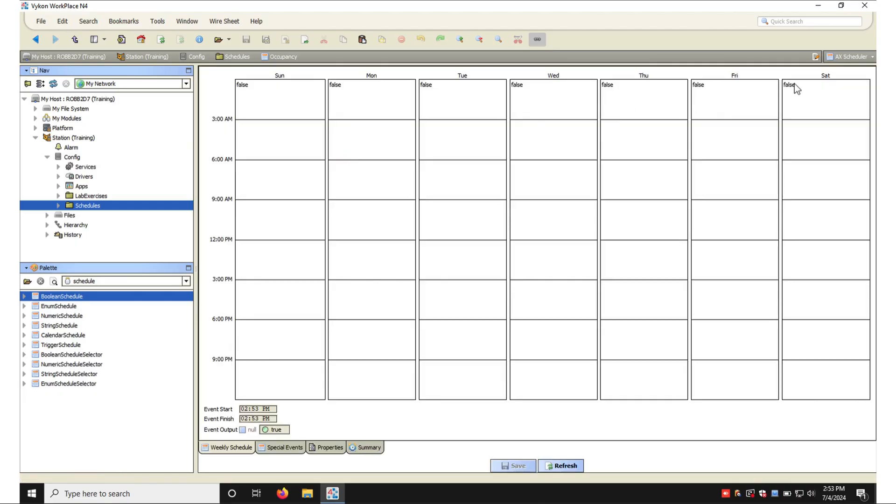
left_click(851, 58)
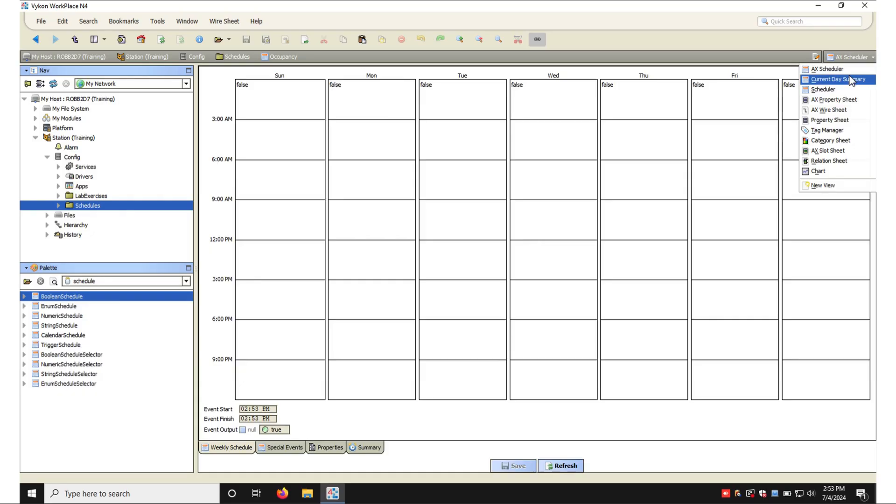
left_click(823, 90)
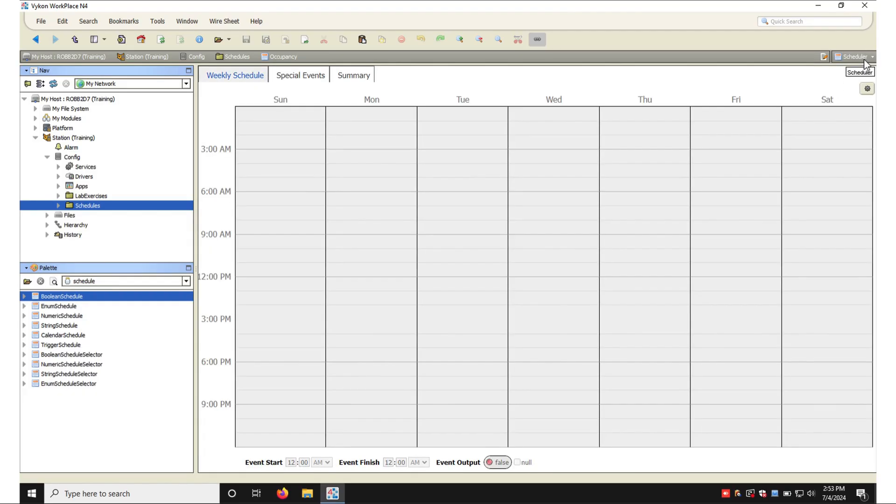
left_click(863, 59)
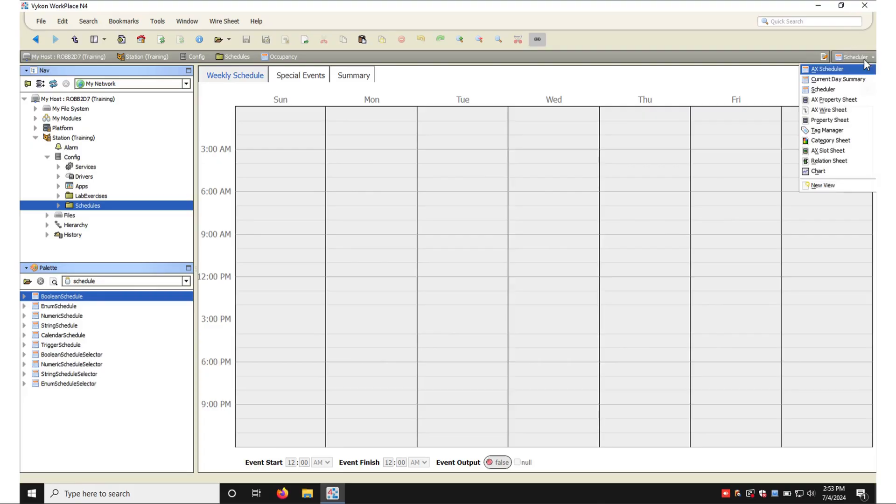
left_click(848, 82)
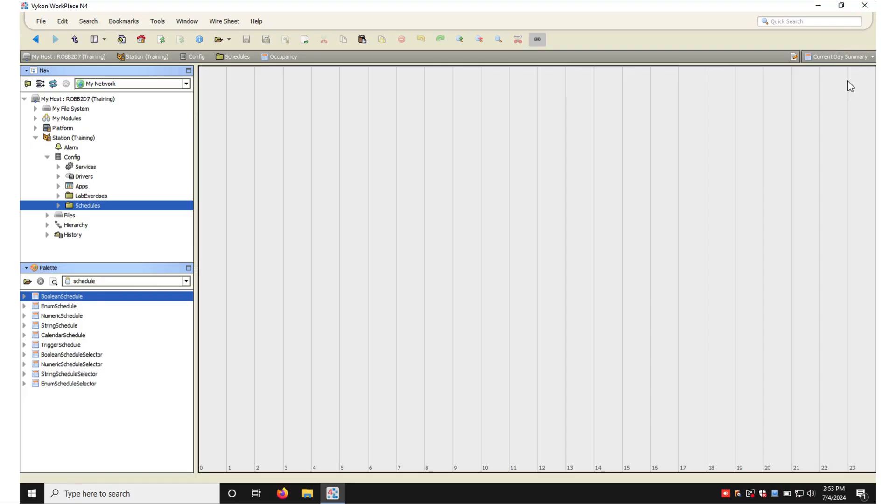
left_click(858, 60)
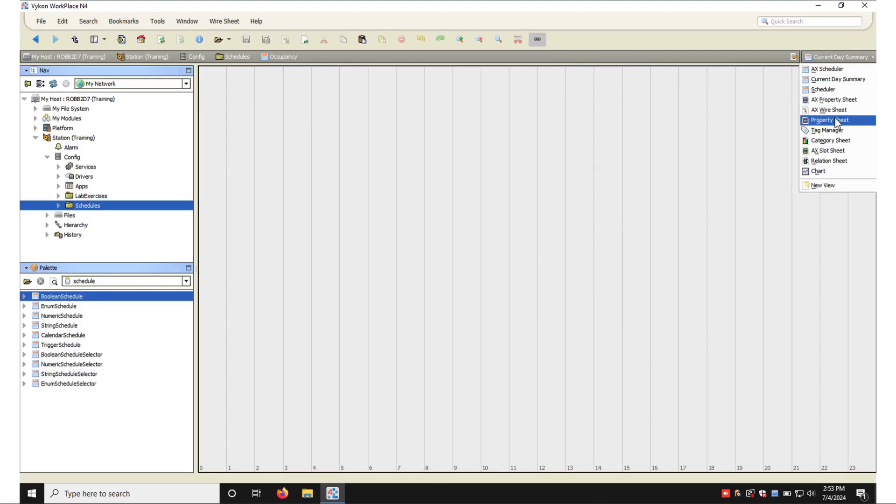
left_click(843, 70)
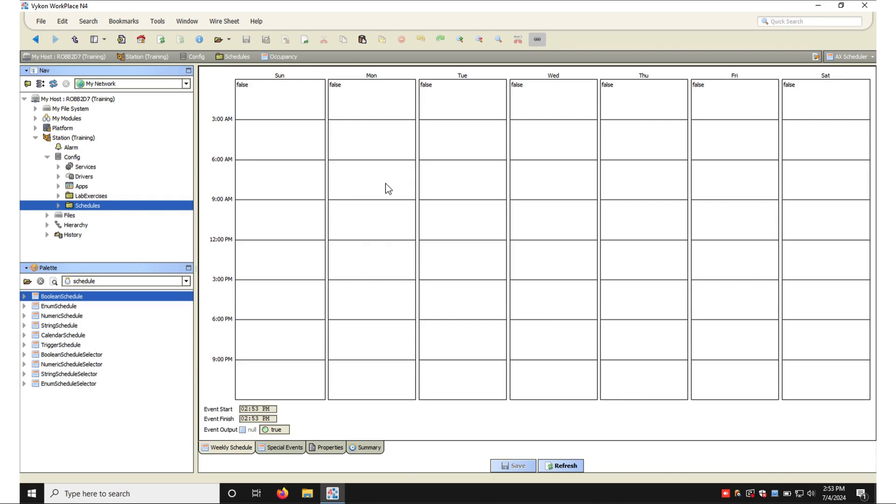
Create 9:00 AM to 6:00 PM true events on Monday and Tuesday, and apply Tuesday's event to Monday through Friday
left_click_drag(374, 200, 373, 326)
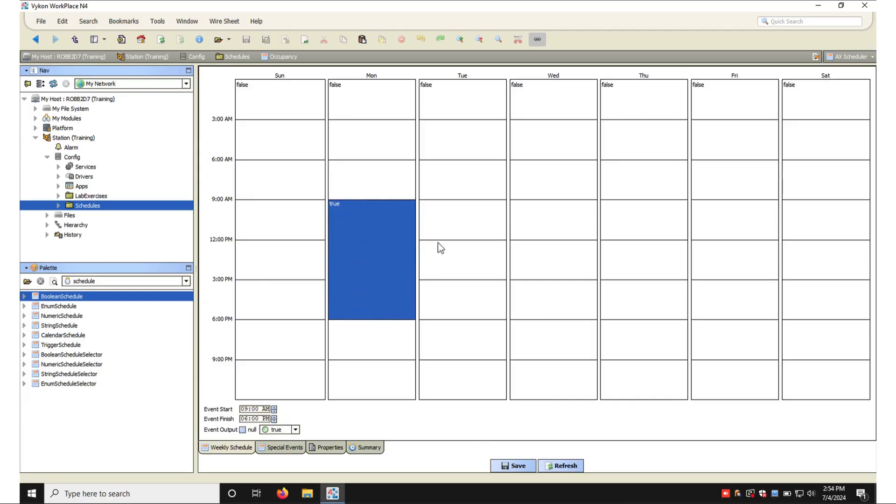
left_click_drag(448, 201, 449, 325)
right_click(448, 267)
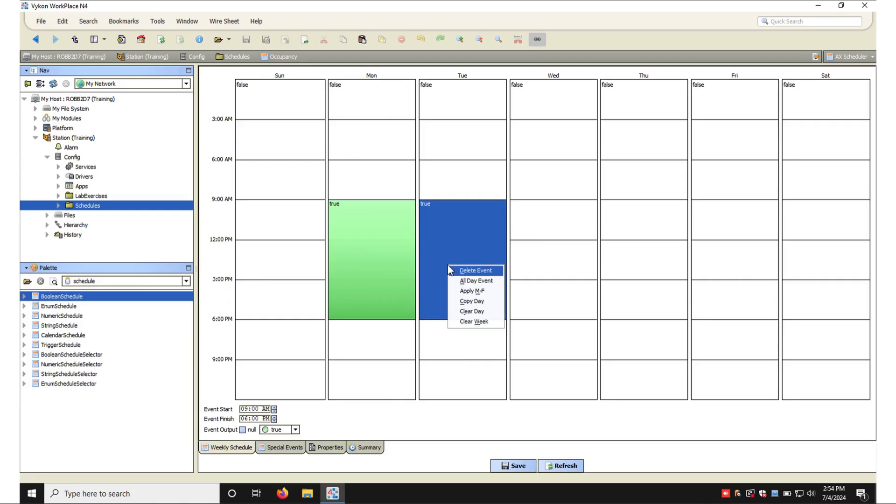
left_click(492, 292)
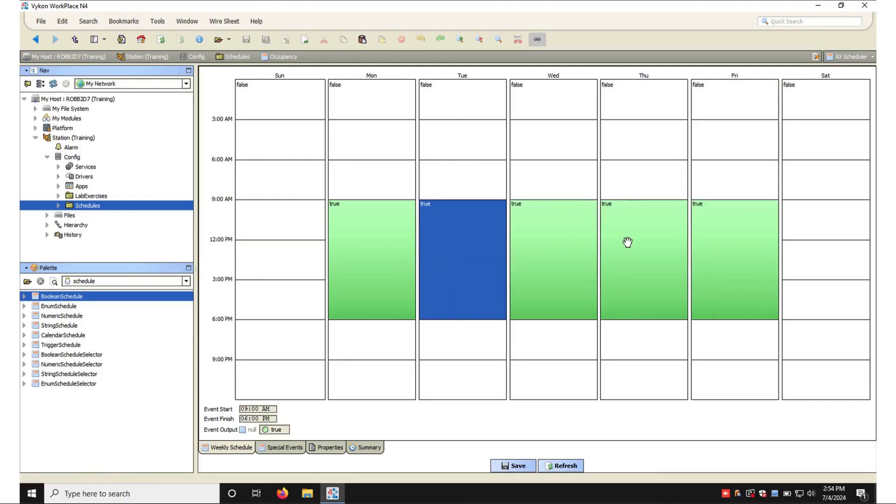
Extend Monday's event to start at 7:30 AM and apply it to Monday through Friday
left_click(354, 202)
left_click_drag(354, 201, 356, 180)
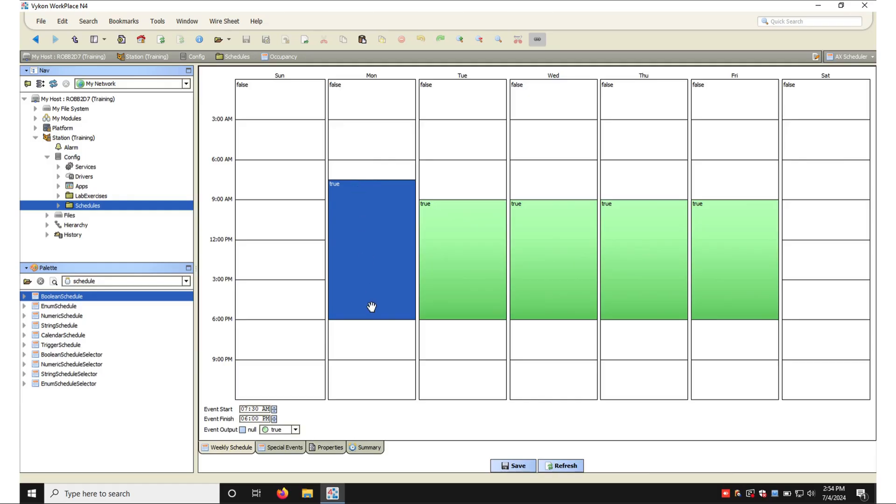
right_click(385, 256)
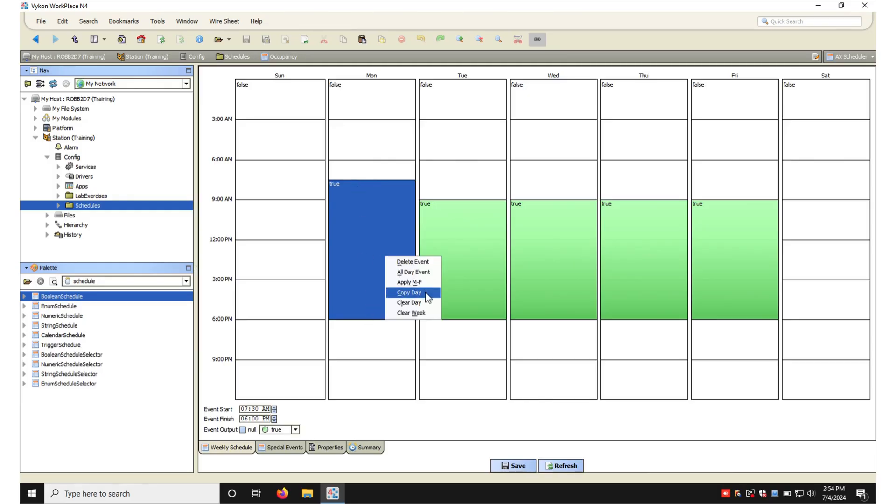
left_click(416, 282)
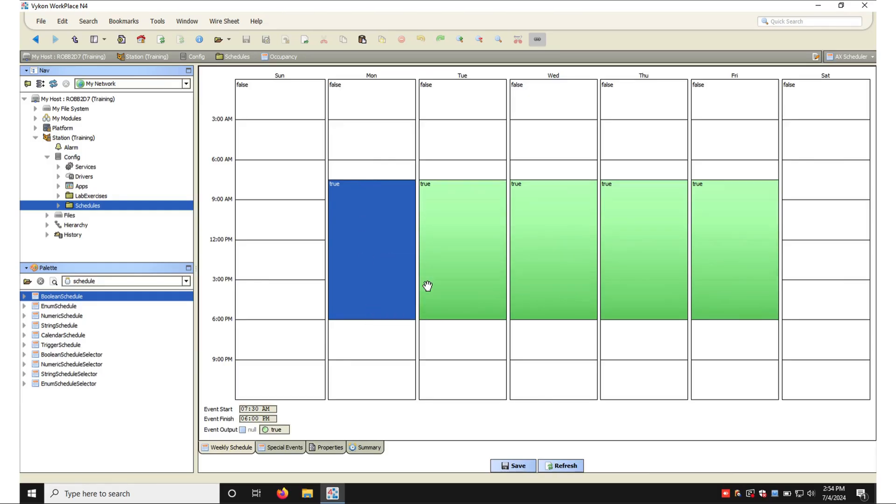
Copy Thursday's schedule to Saturday and shorten the Saturday event to run from 10:00 AM to 2:00 PM
right_click(609, 236)
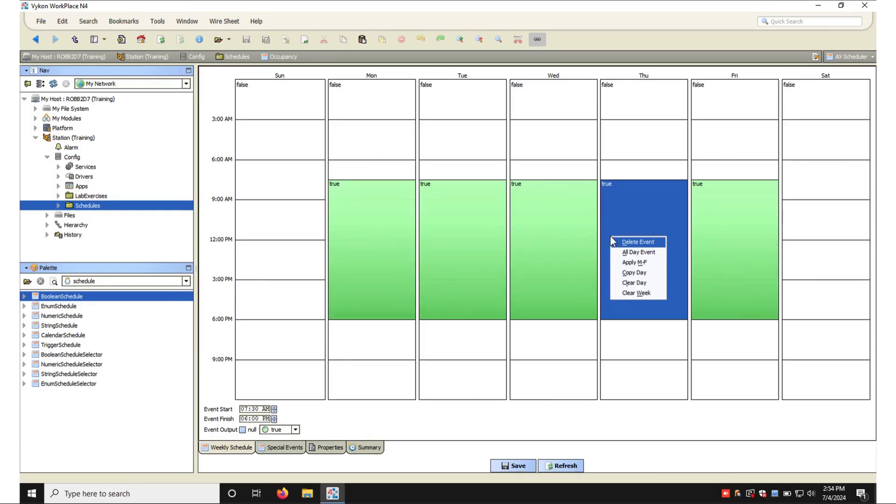
left_click(638, 273)
right_click(803, 176)
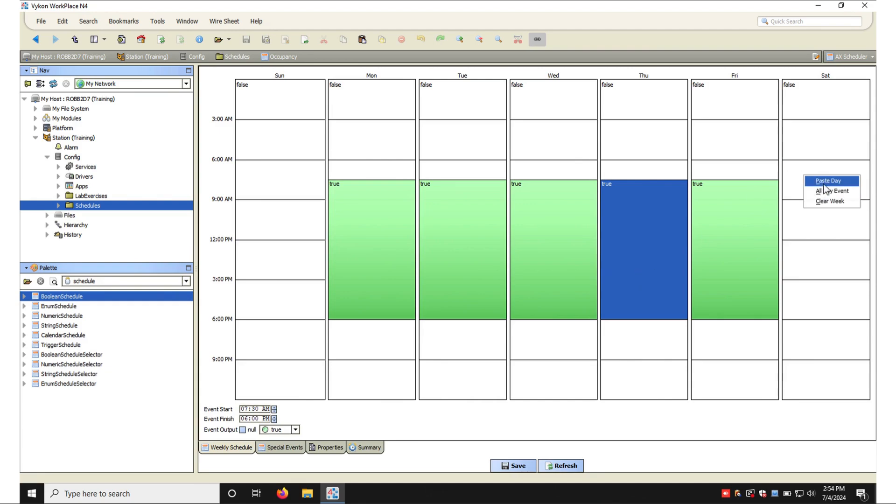
left_click(811, 180)
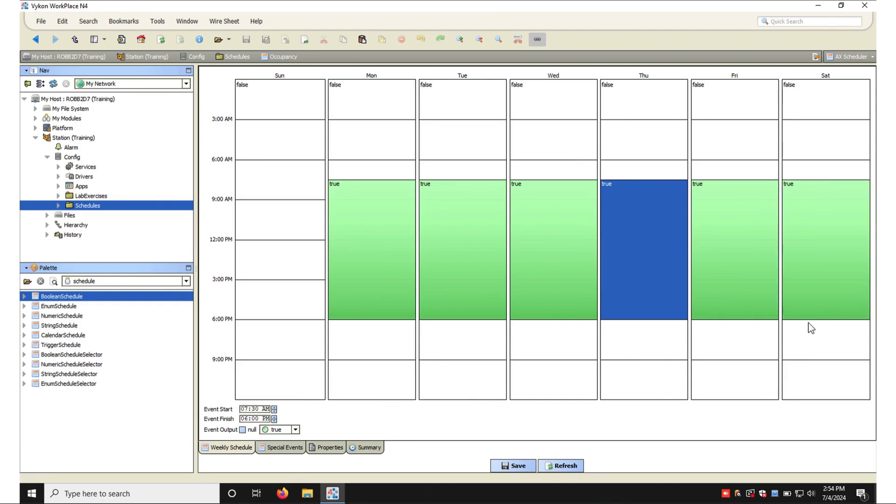
left_click_drag(810, 321, 816, 264)
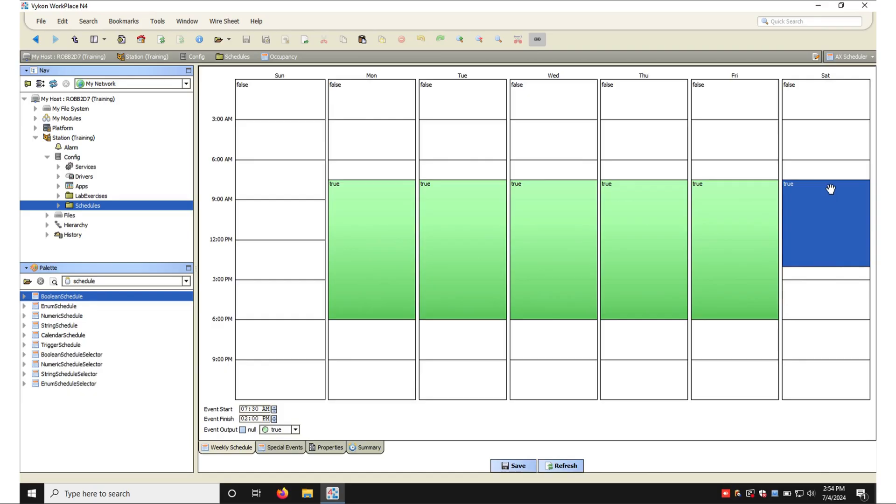
left_click_drag(828, 181, 810, 213)
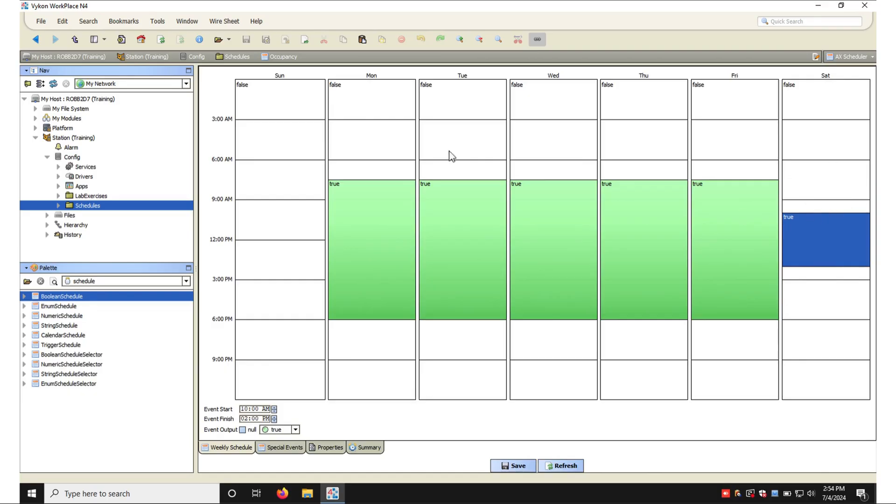
Create nine short separate true events spread across Sunday, the last from 10:00 PM to 11:00 PM, and save the schedule
left_click_drag(259, 97, 249, 387)
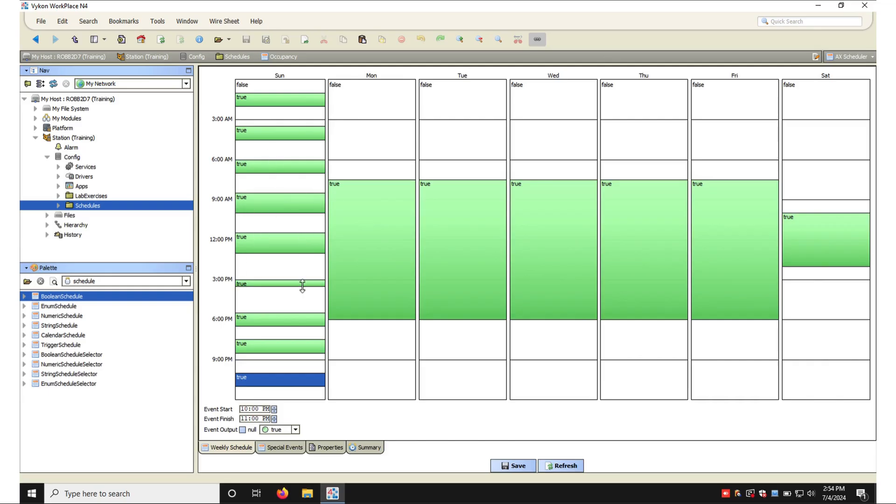
left_click(522, 469)
left_click(377, 238)
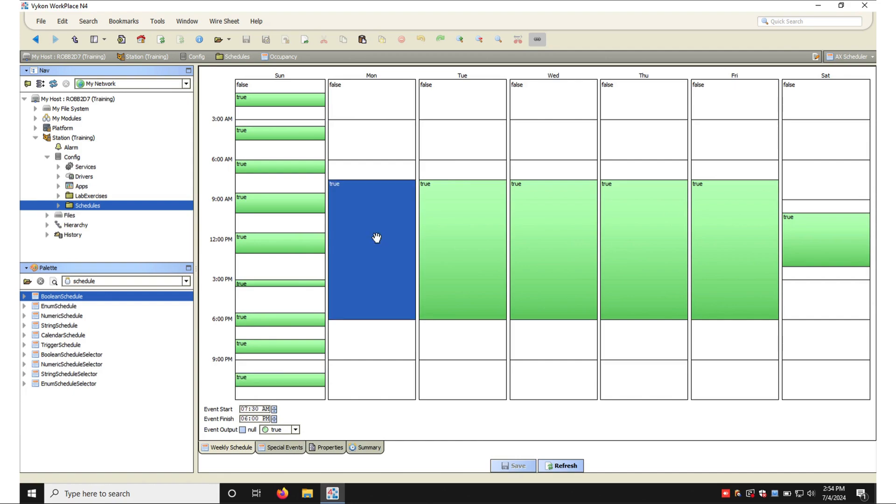
left_click(463, 236)
left_click(595, 241)
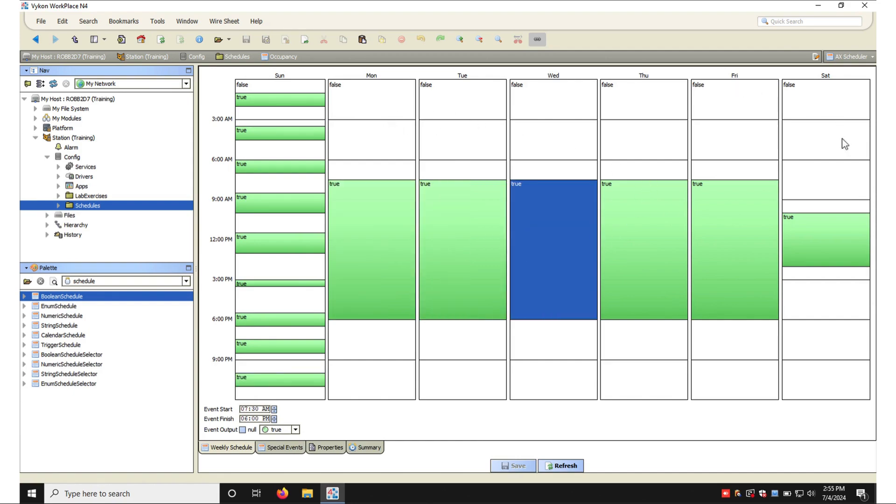
left_click(450, 255)
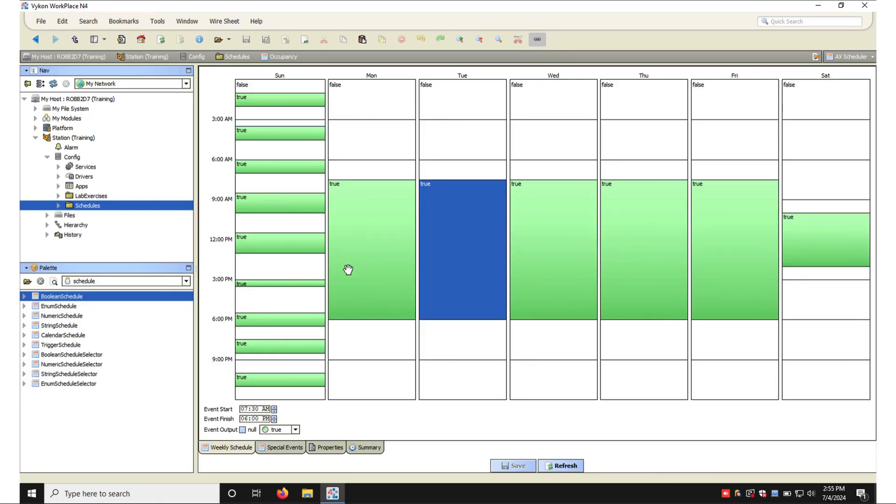
Edit the Occupancy schedule's facets, setting trueText to On and falseText to Off
left_click(334, 448)
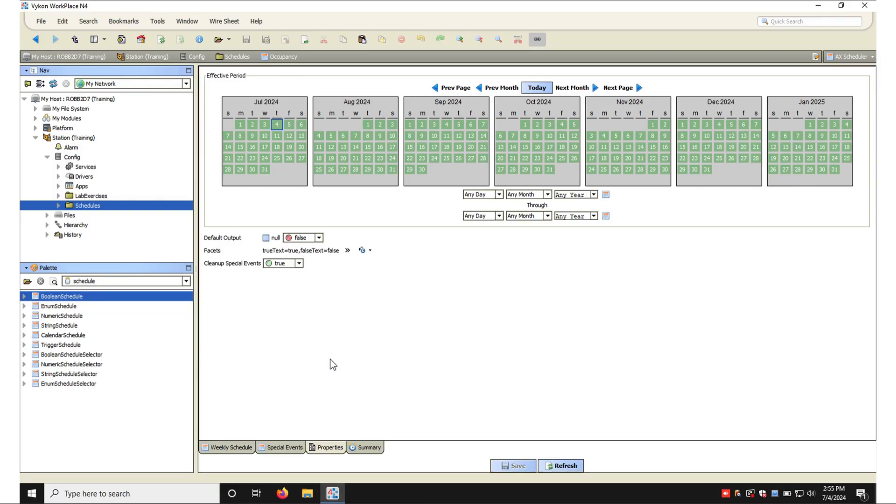
left_click(346, 252)
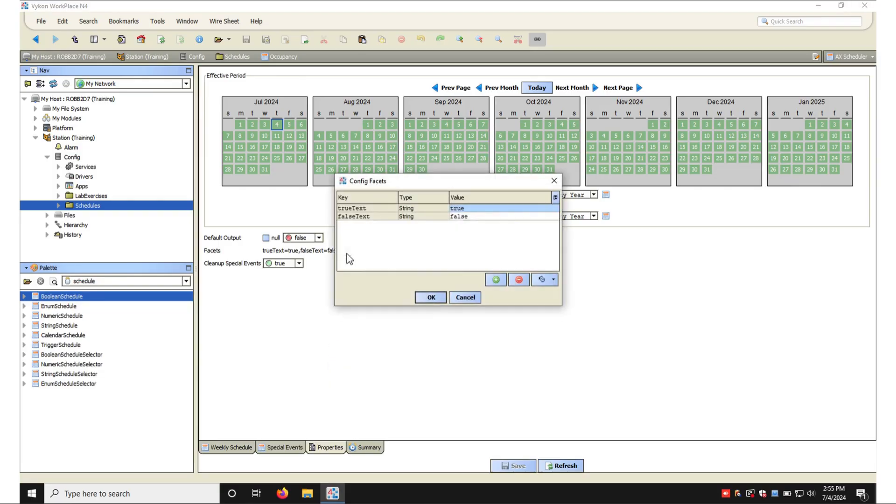
double_click(476, 209)
type("On")
double_click(476, 217)
type("Off")
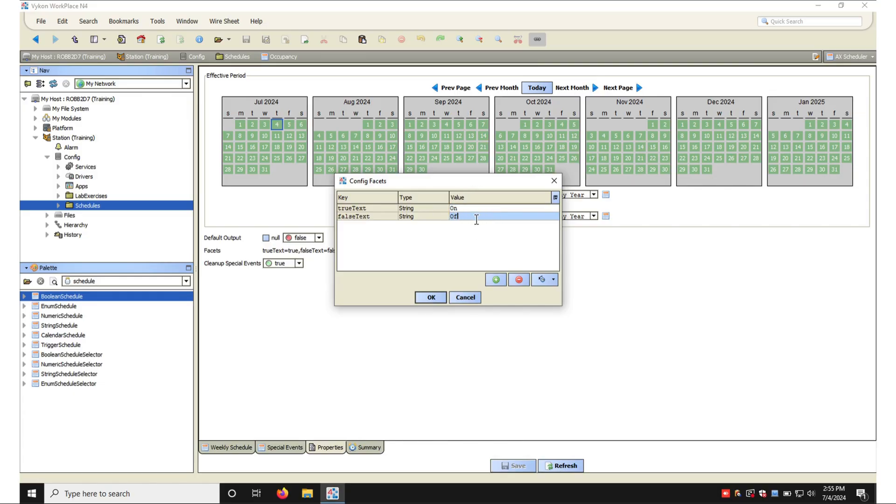
left_click(431, 298)
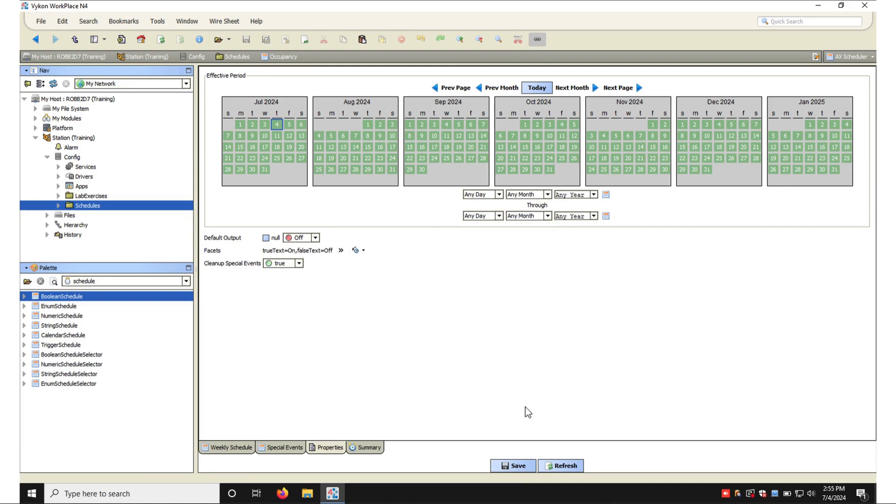
Return to the weekly schedule and check the output text on the Monday and Tuesday events
left_click(238, 448)
left_click(366, 213)
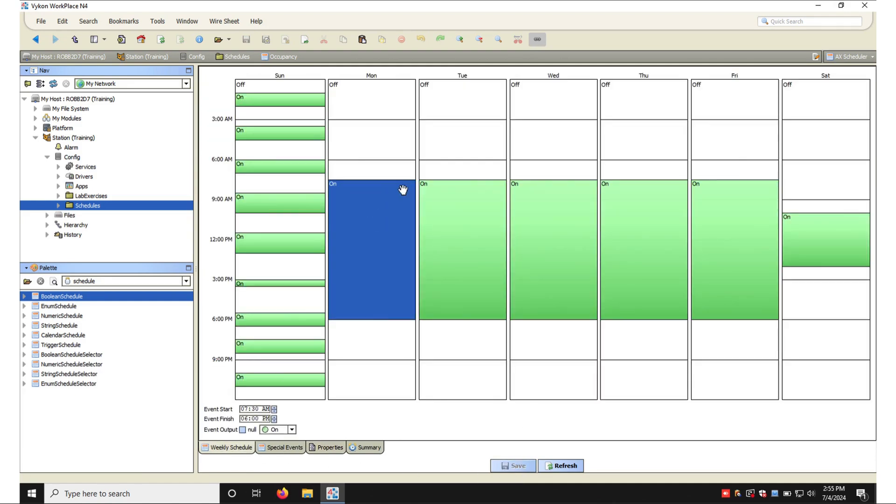
left_click(315, 104)
left_click(473, 225)
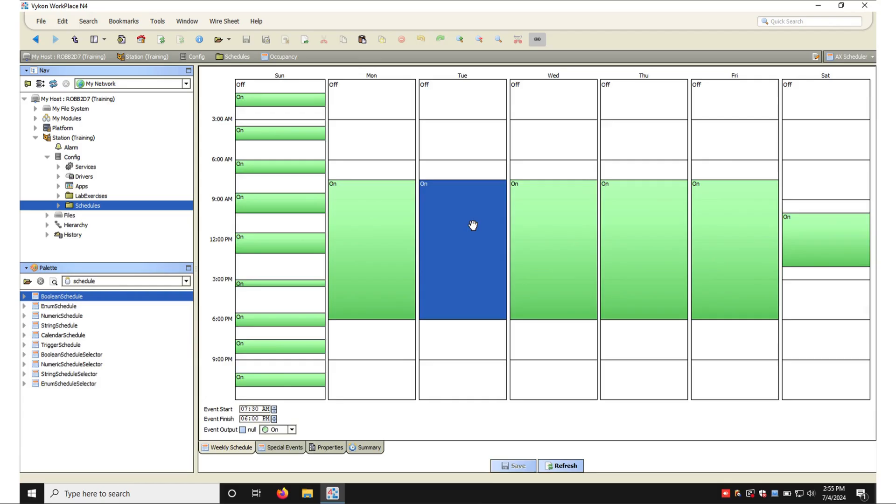
Check the output text on the Wednesday and Thursday events and open the Occupancy schedule's special events
left_click(555, 232)
left_click(609, 242)
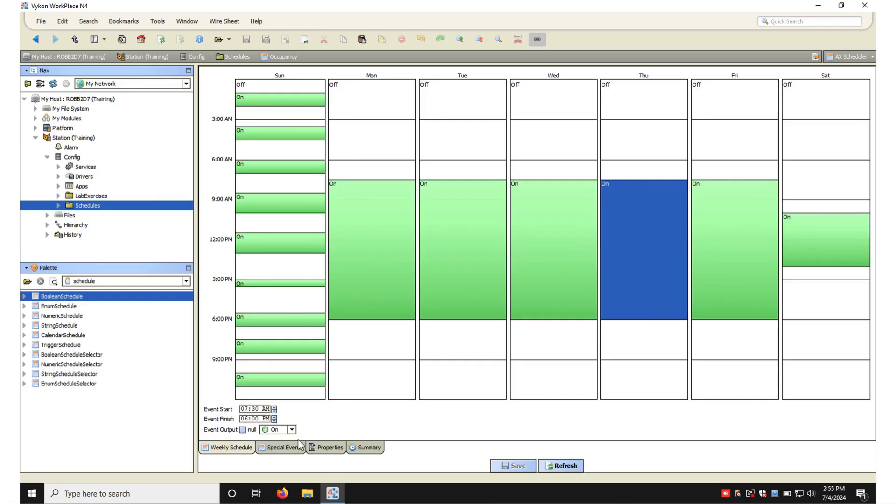
left_click(289, 449)
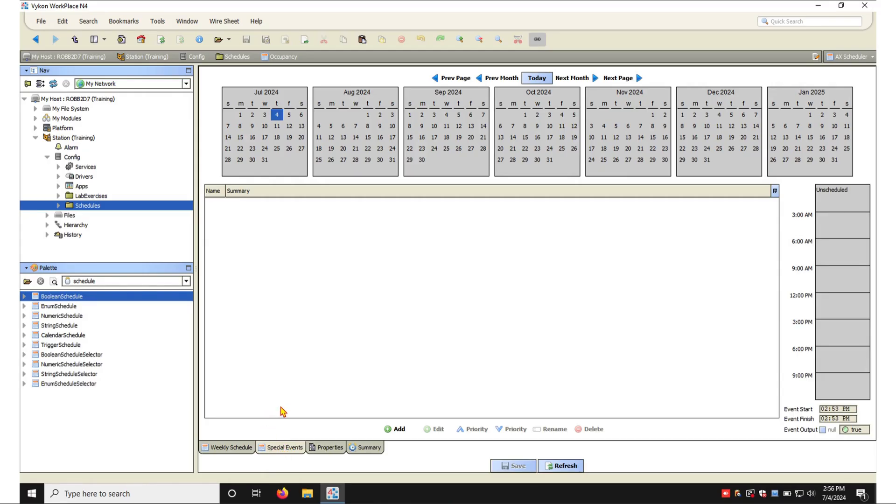
Add a special event named Holidays with type Reference, without selecting a calendar
left_click(392, 431)
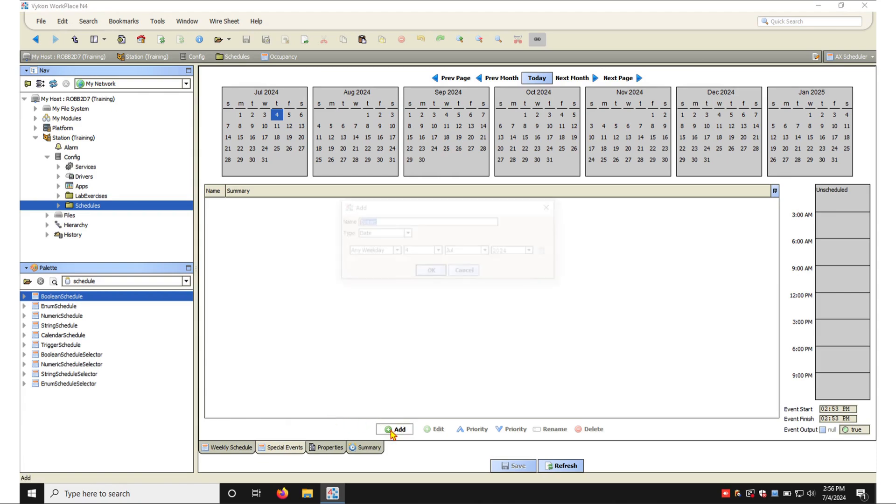
left_click(383, 221)
left_click_drag(383, 220, 337, 218)
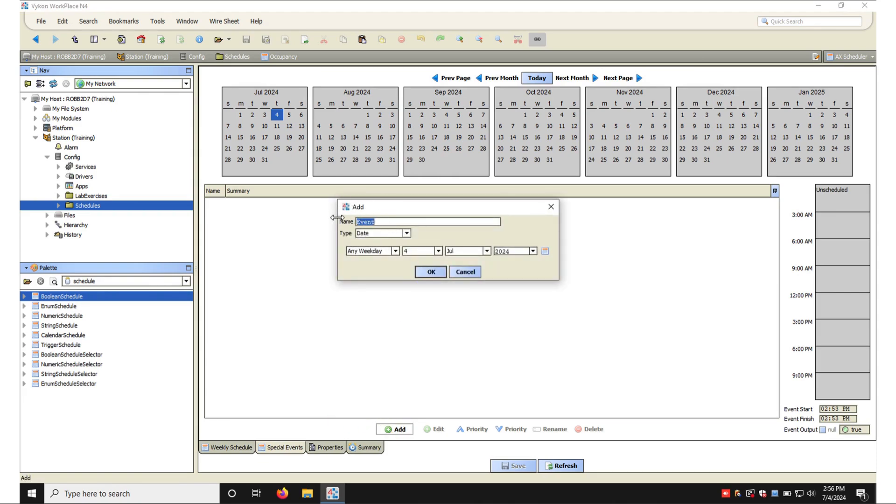
left_click(407, 233)
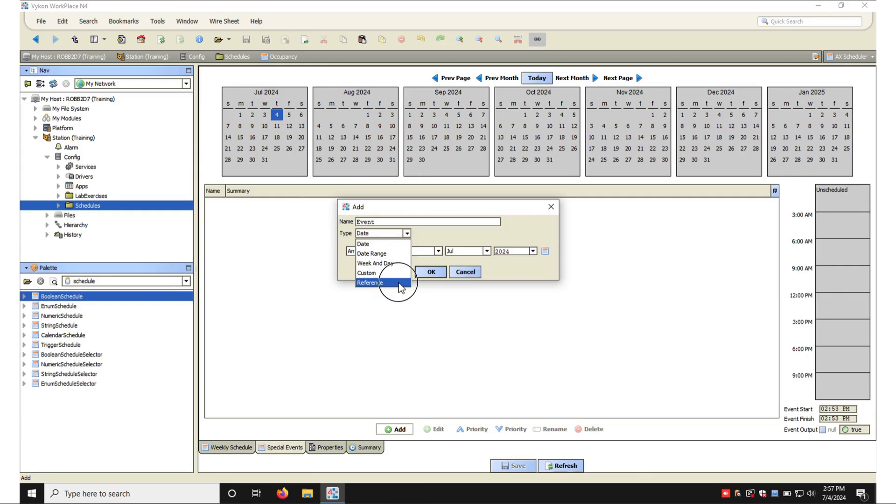
left_click(400, 284)
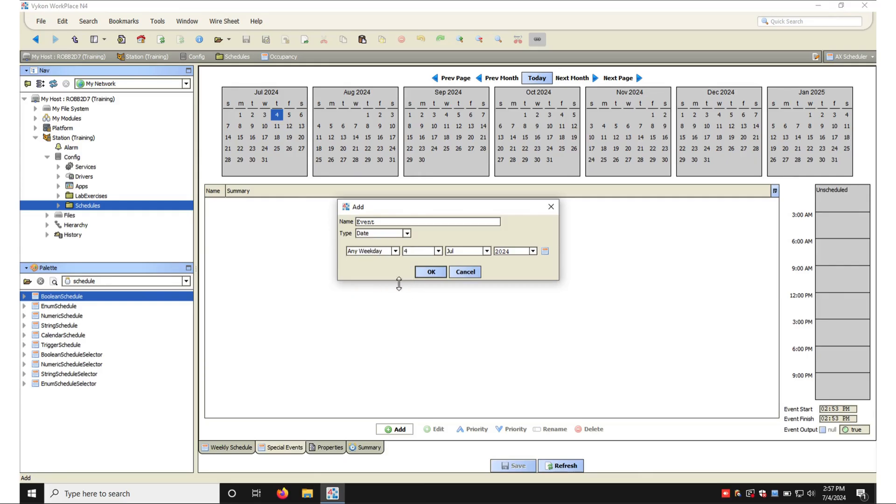
double_click(396, 222)
type("Holida")
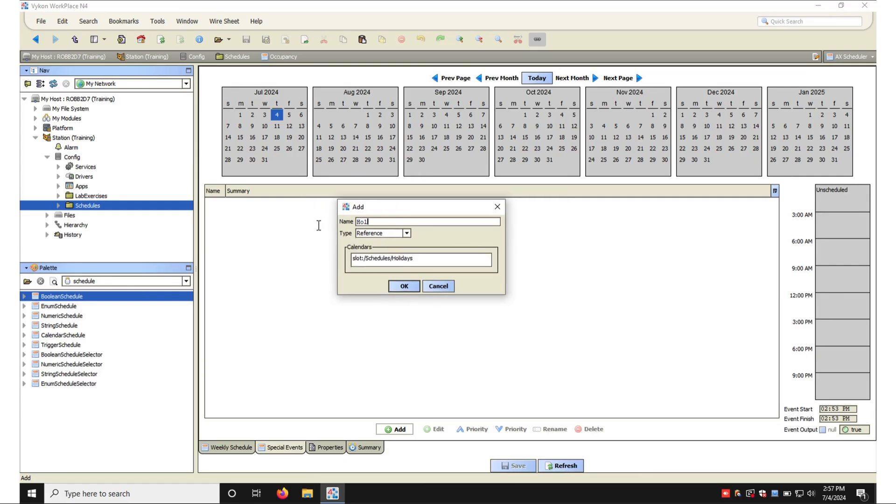
type("ys")
double_click(357, 222)
left_click(414, 287)
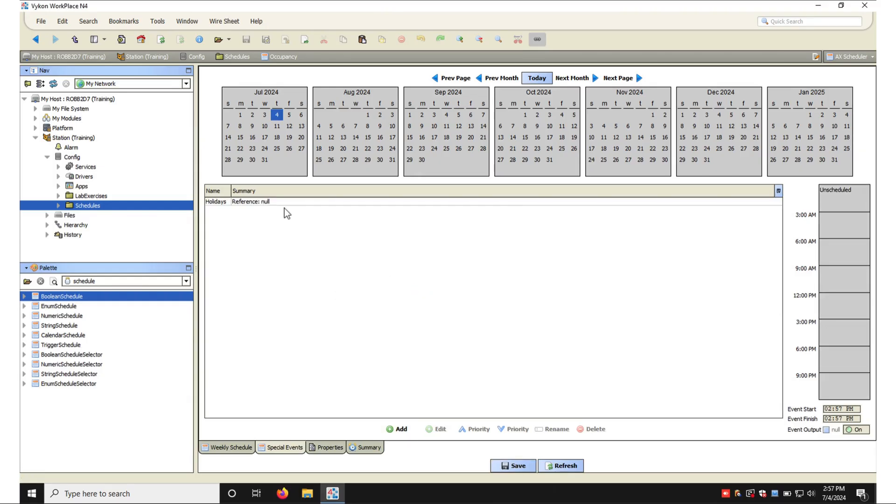
left_click(274, 204)
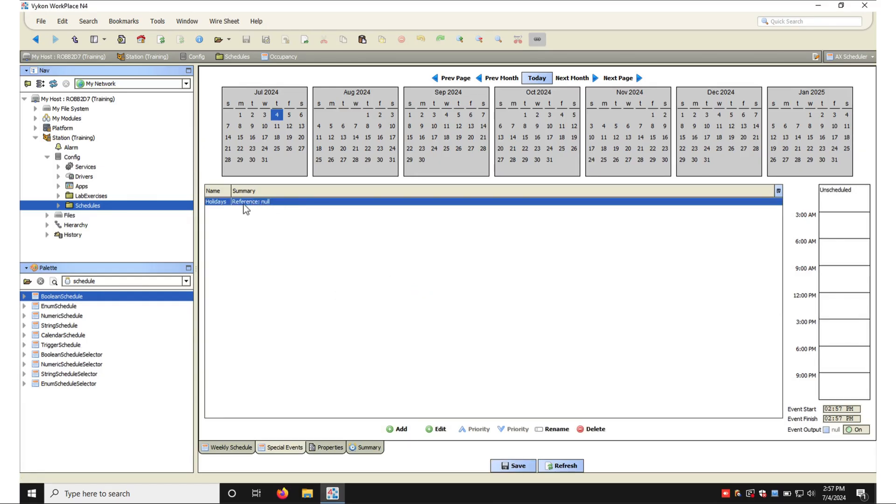
double_click(272, 205)
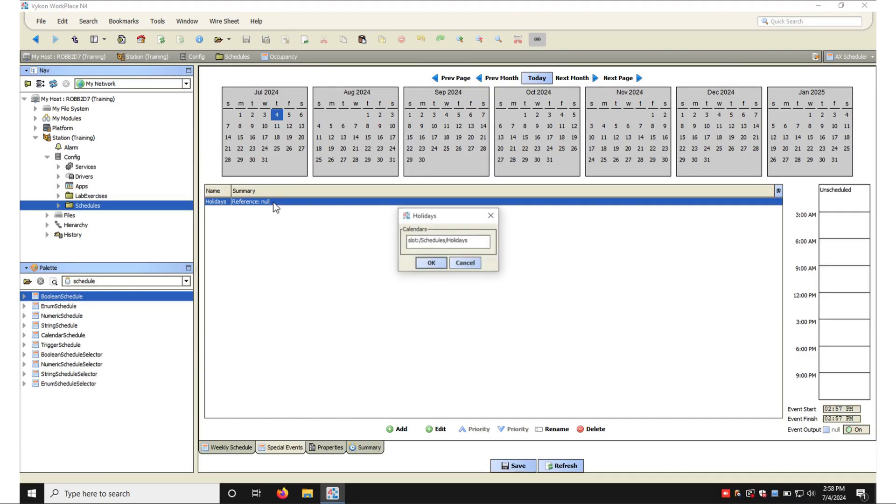
left_click(421, 239)
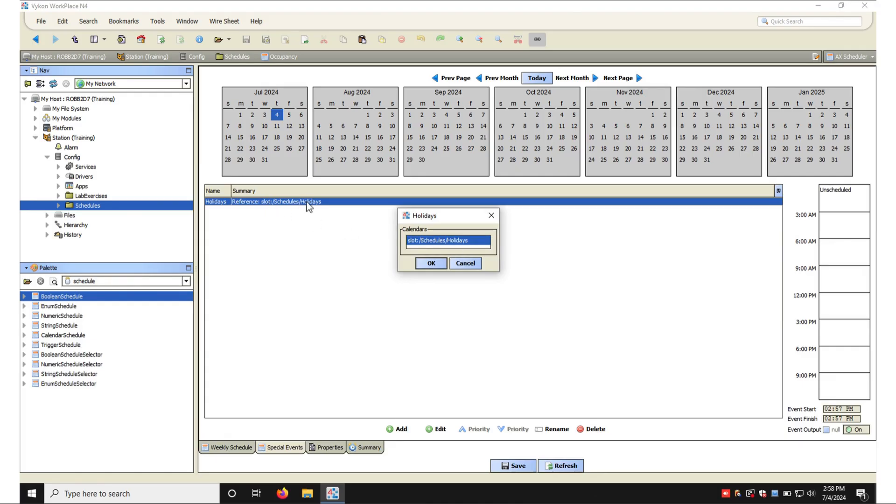
left_click(476, 263)
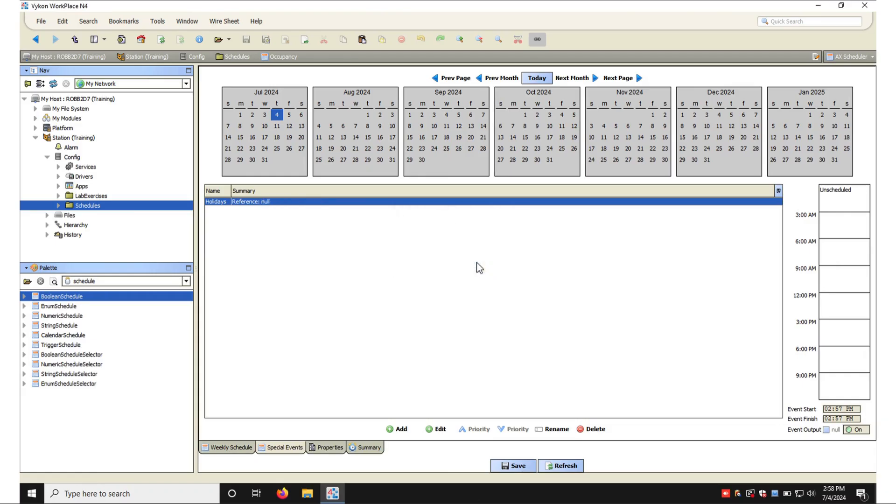
Add a special event named Public_Holidays with type Reference, pointing to the calendar slot:/Schedules/Holidays
left_click(402, 429)
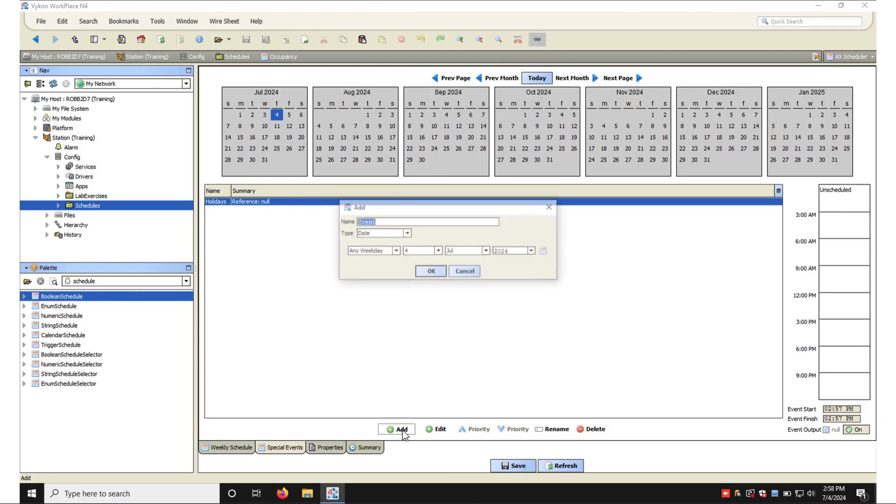
type("P")
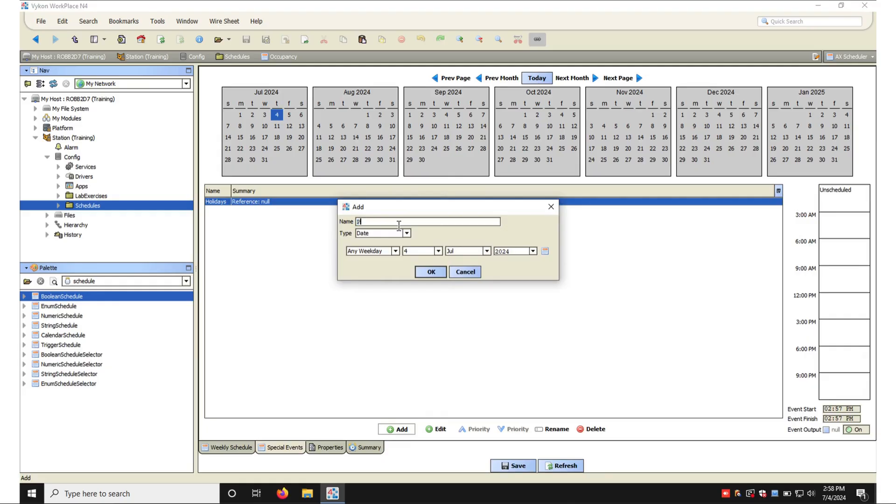
type("ublic_Holidays")
left_click(407, 233)
left_click(384, 282)
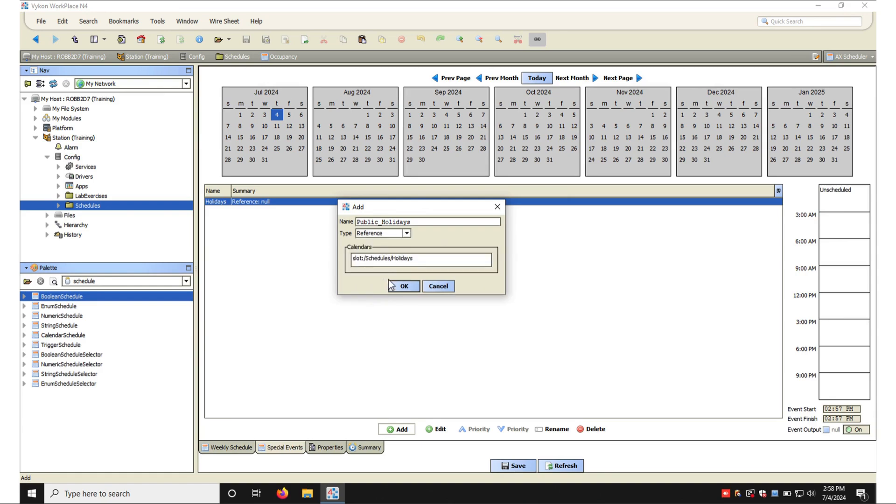
left_click(414, 260)
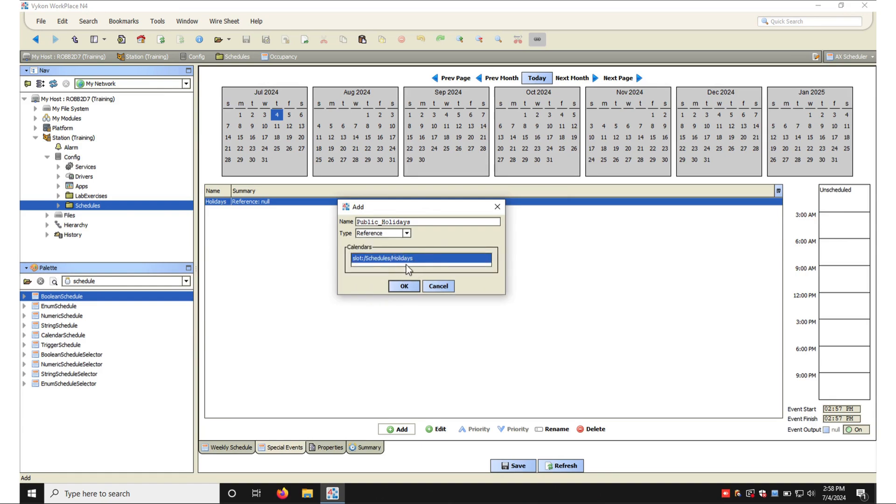
left_click(410, 285)
left_click(334, 219)
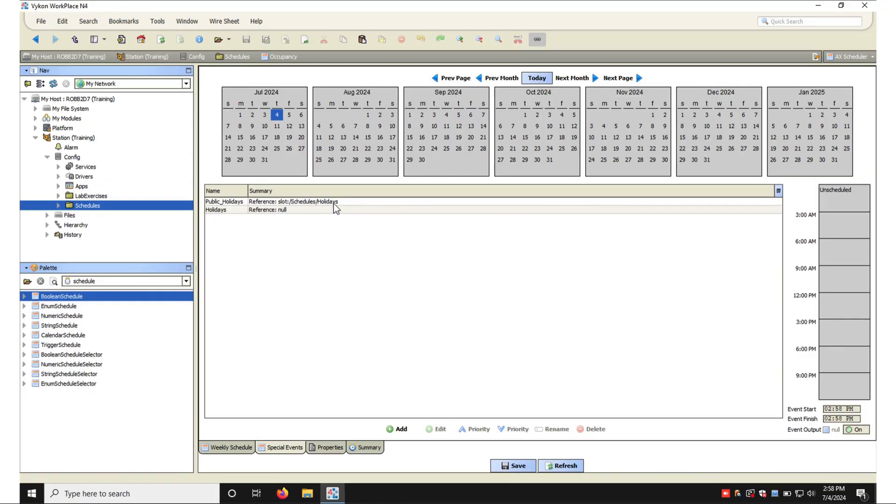
Delete the Holidays special event that has a null reference
left_click(320, 211)
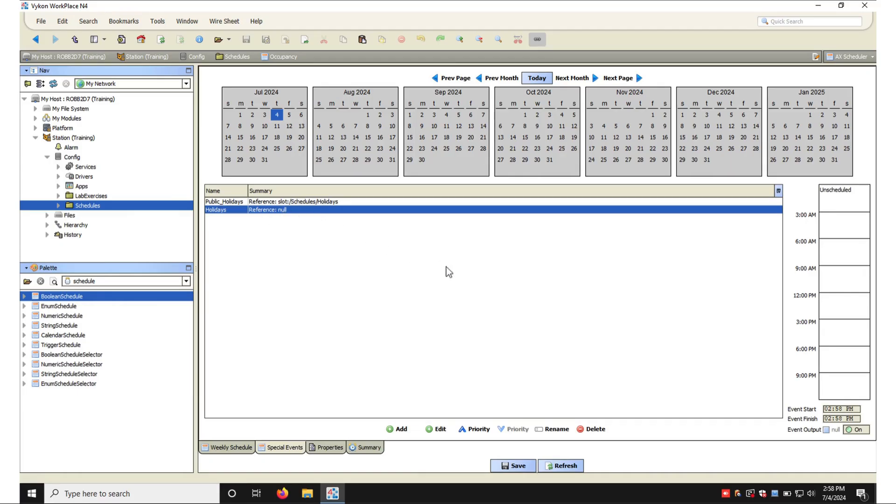
left_click(597, 429)
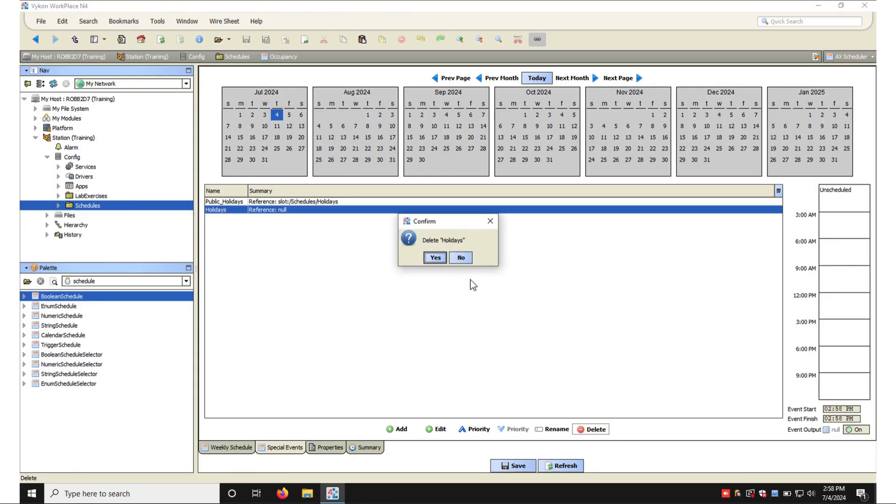
left_click(435, 256)
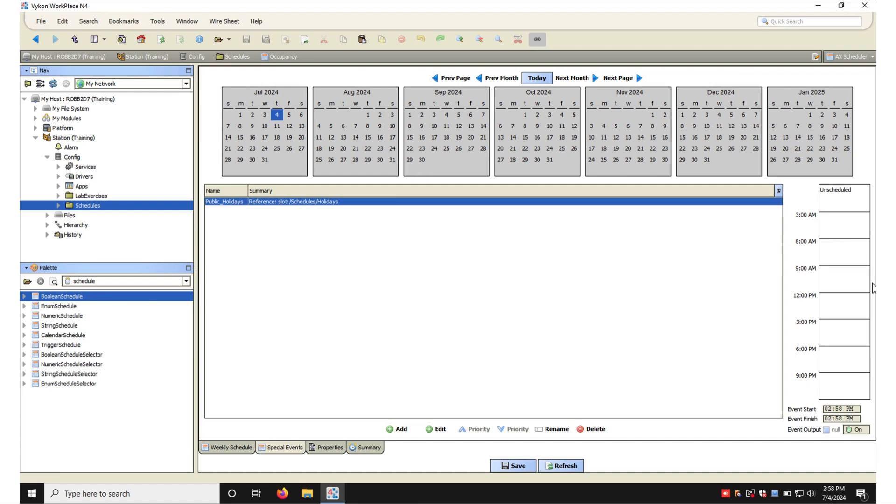
left_click(620, 283)
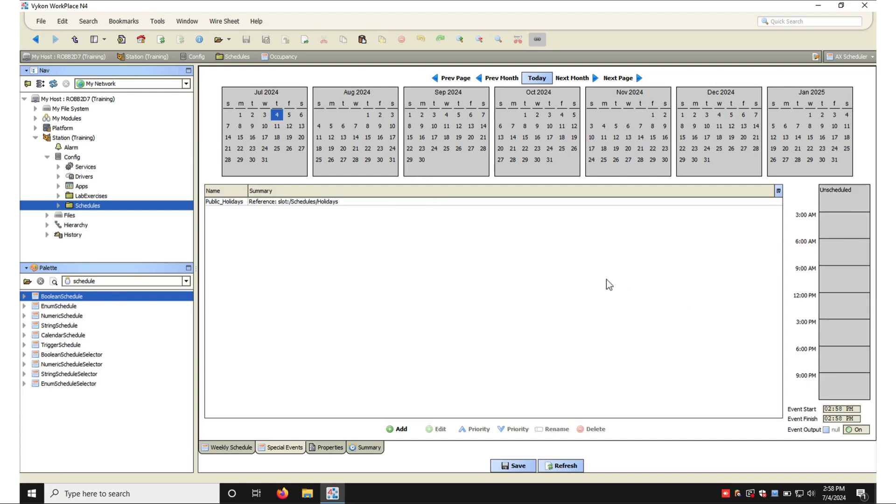
Check the regular Monday and Tuesday events in the weekly schedule and return to the Public_Holidays special event
left_click(407, 202)
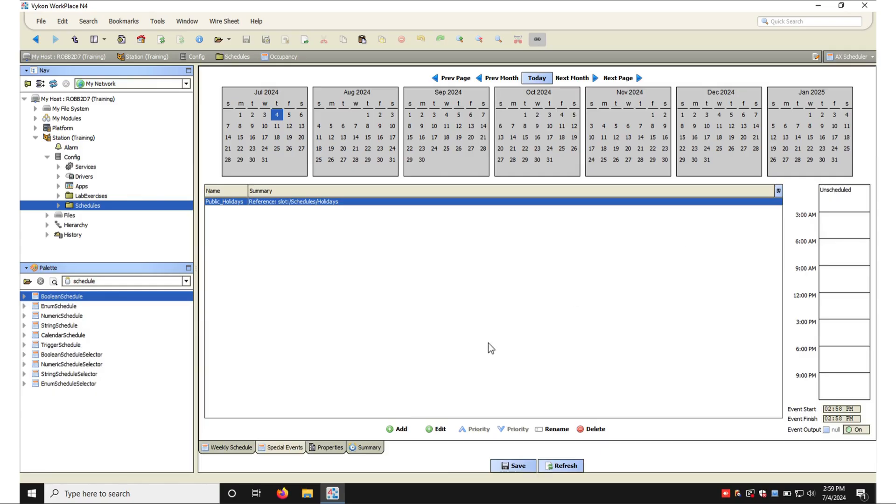
left_click(240, 448)
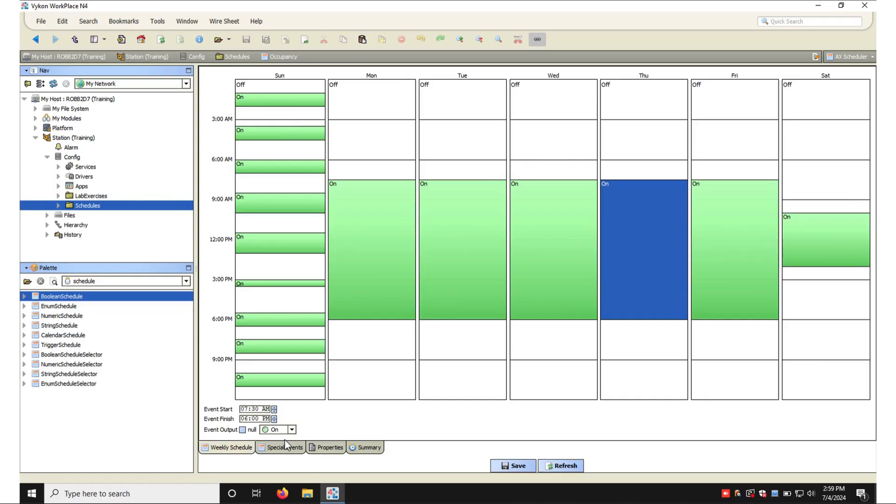
left_click(407, 245)
left_click(458, 249)
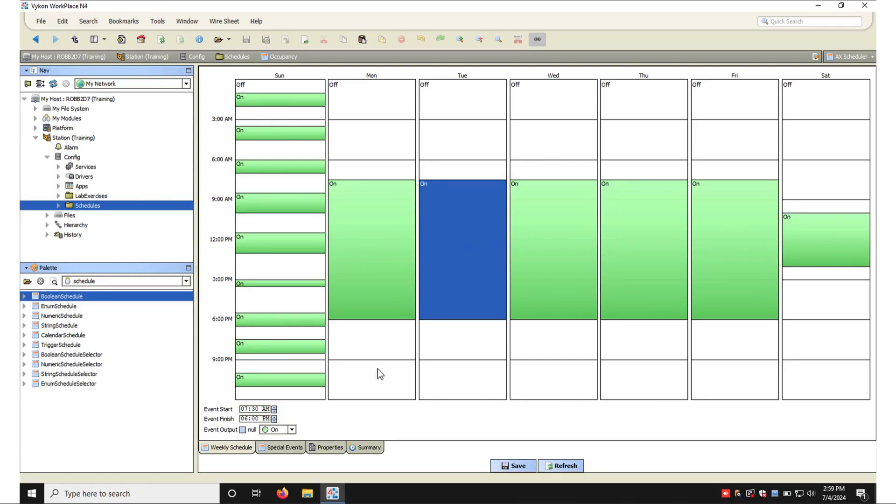
left_click(286, 448)
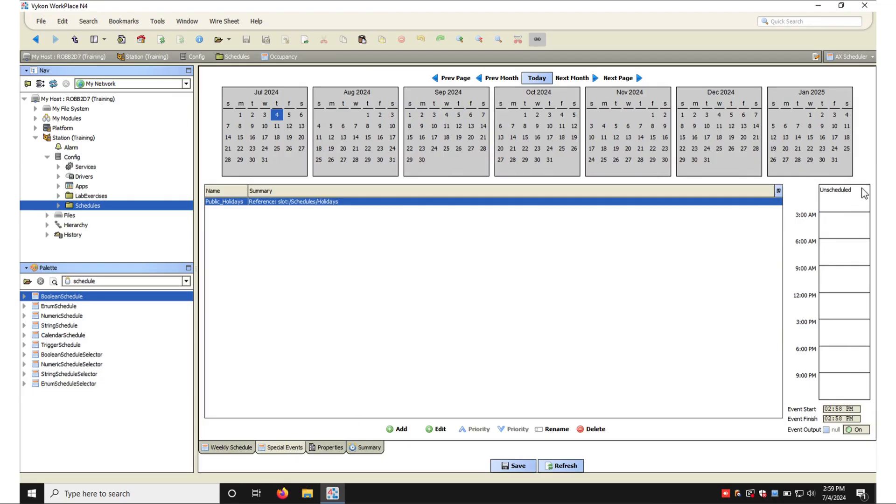
Give Public_Holidays an all-day event from 12:00 AM to 12:00 AM with output Off, and save the schedule
left_click_drag(865, 193, 858, 409)
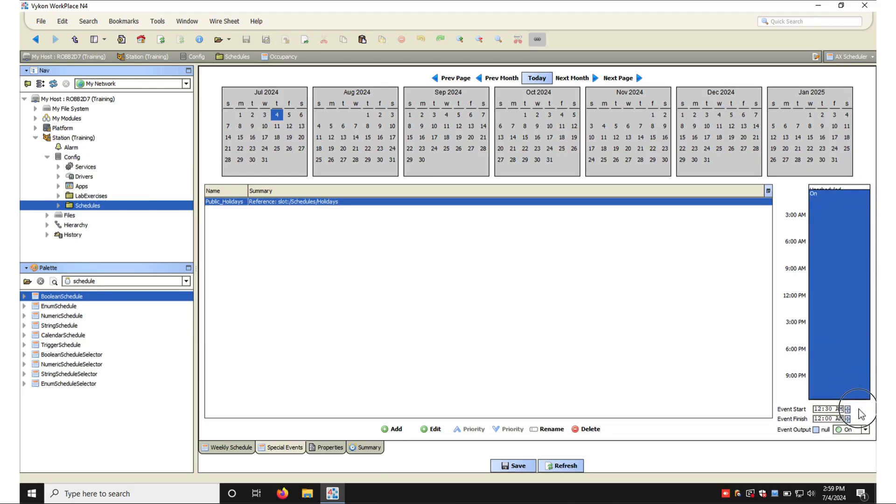
left_click_drag(858, 188, 859, 182)
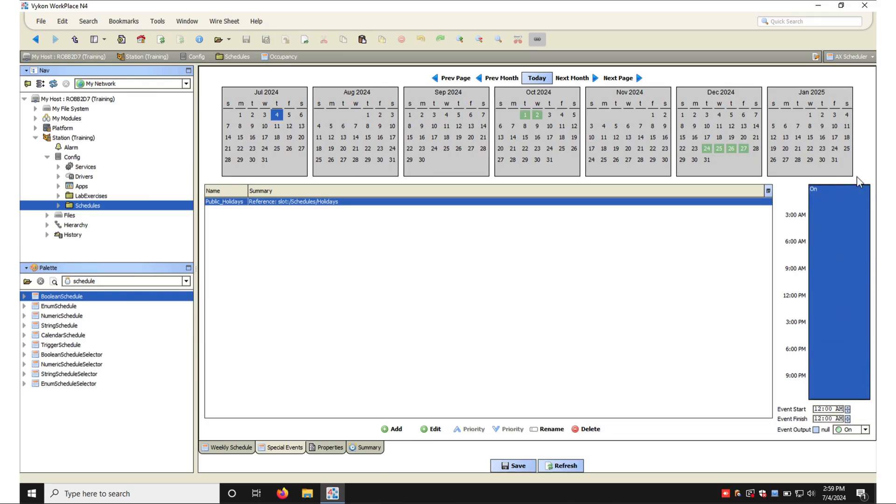
left_click(865, 429)
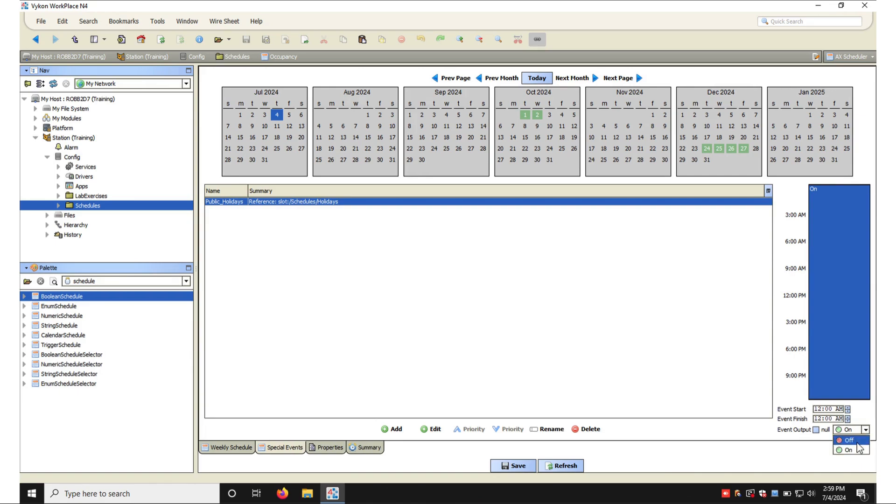
left_click(522, 465)
Shorten the Public_Holidays Off event to end at 12:00 PM and add a second event from 12:00 PM to 3:00 PM
left_click(523, 204)
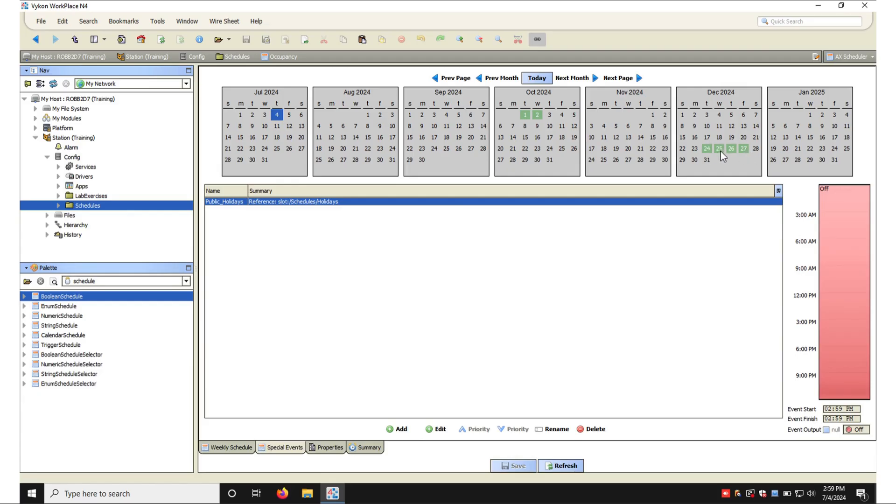
left_click(852, 206)
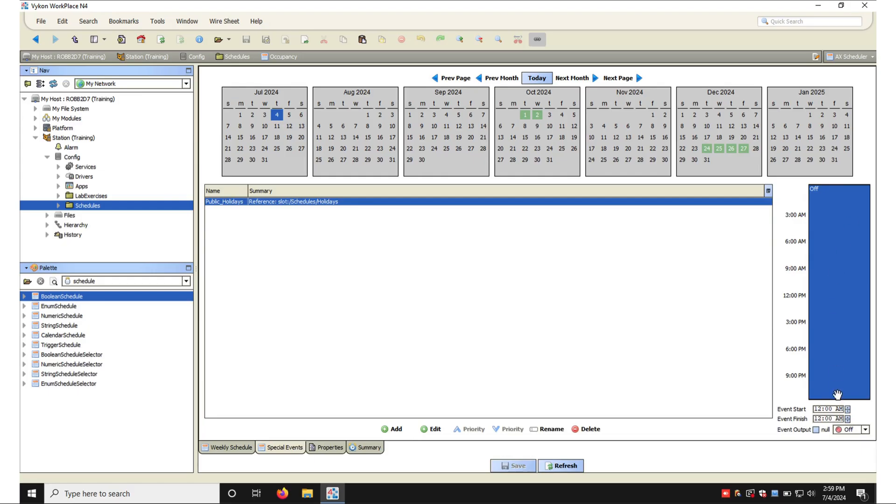
left_click_drag(838, 399, 839, 292)
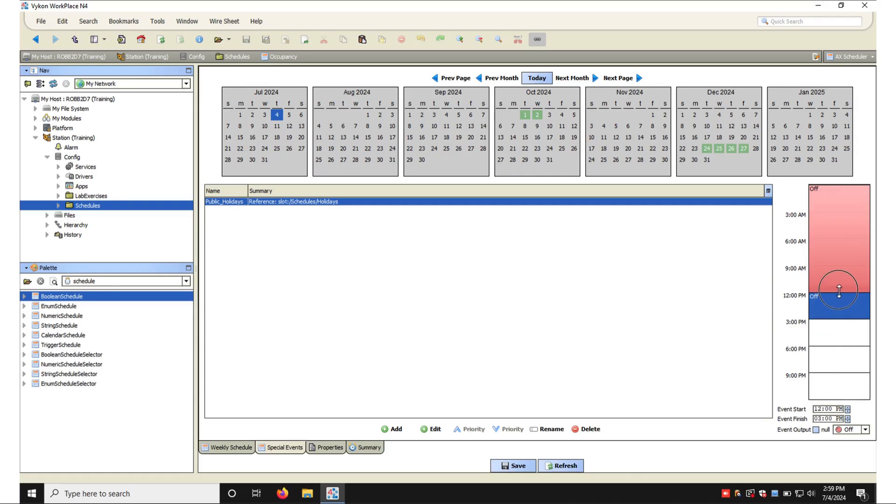
Set the output of the 12:00 PM to 3:00 PM Public_Holidays event to On and save the schedule
left_click(865, 429)
left_click(848, 450)
left_click(513, 466)
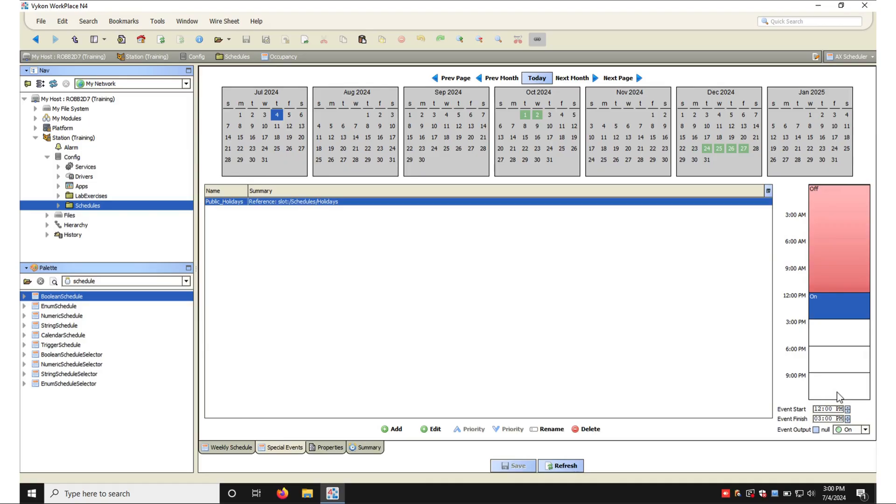
Glance at the weekly schedule, then add a third Public_Holidays event running from 3:00 PM to 12:00 AM
left_click(236, 448)
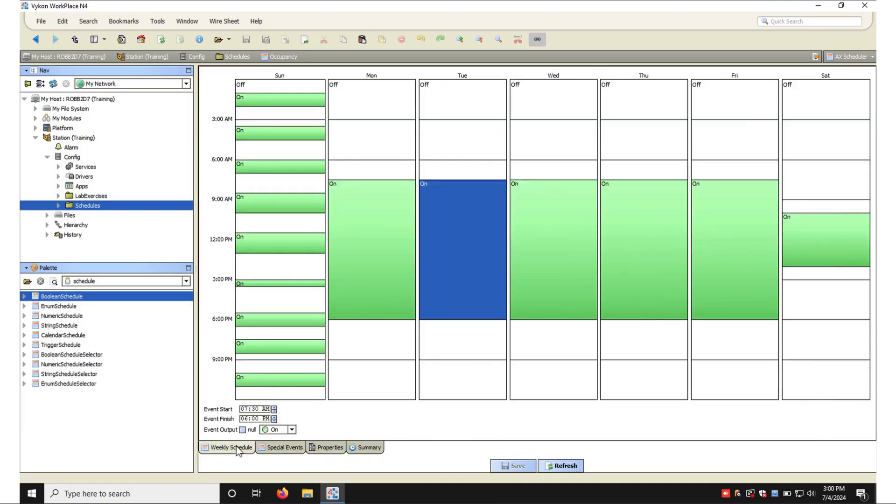
left_click(280, 449)
left_click_drag(854, 326, 857, 404)
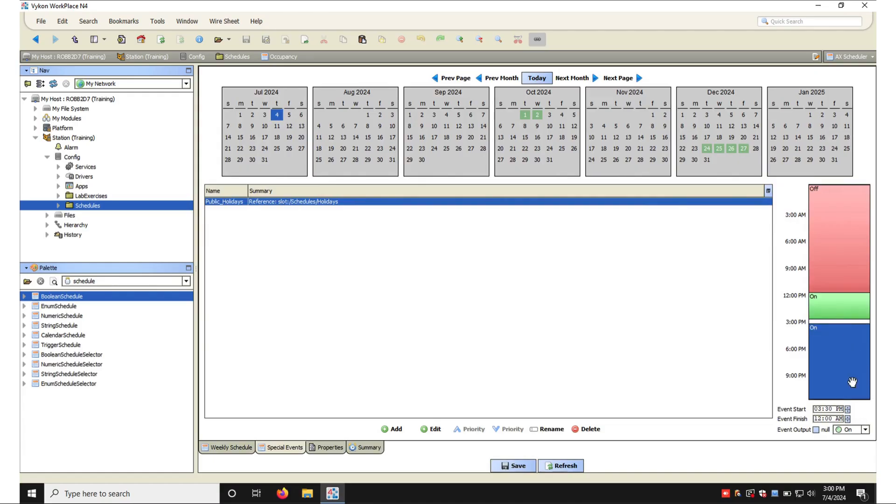
left_click_drag(843, 323, 843, 321)
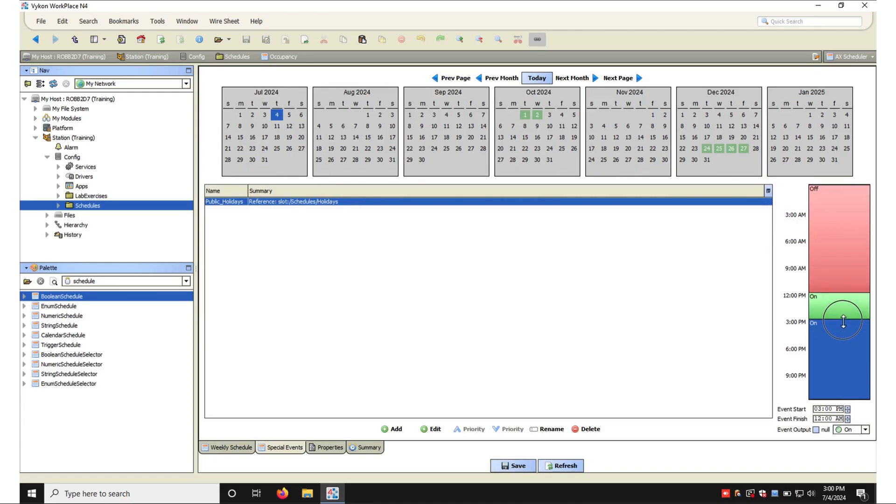
Set the output of the 3:00 PM to 12:00 AM Public_Holidays event to Off, save, and return to the Schedules wire sheet
left_click(844, 429)
left_click(844, 438)
left_click(506, 464)
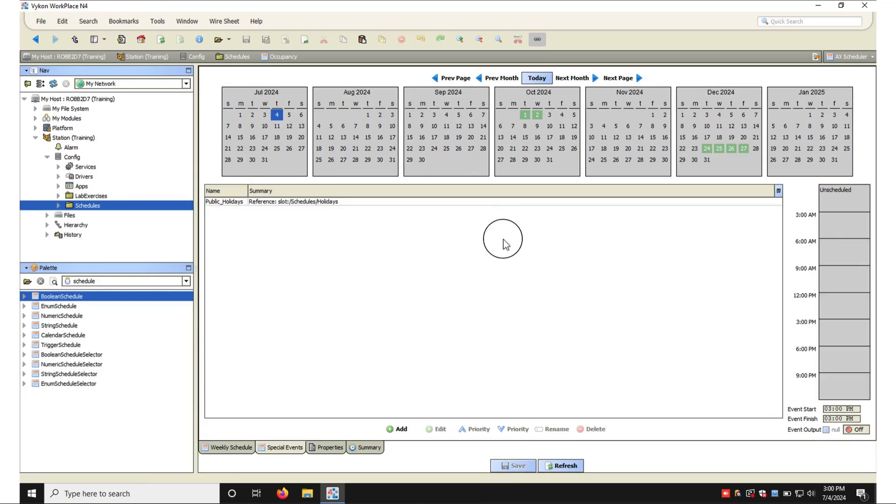
left_click(506, 203)
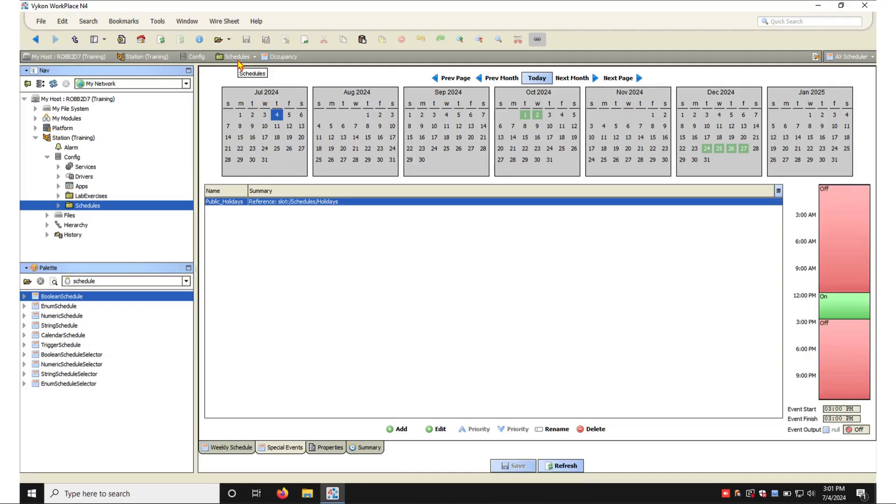
left_click(237, 57)
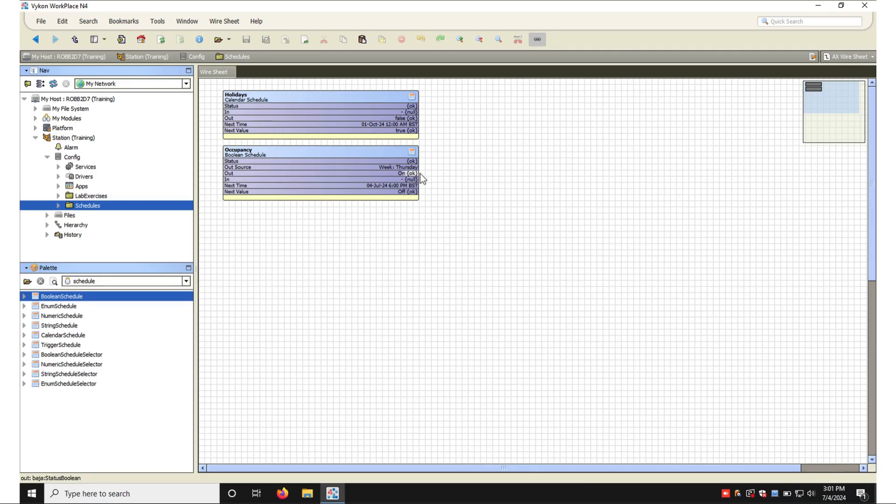
right_click(454, 176)
mouse_move(511, 182)
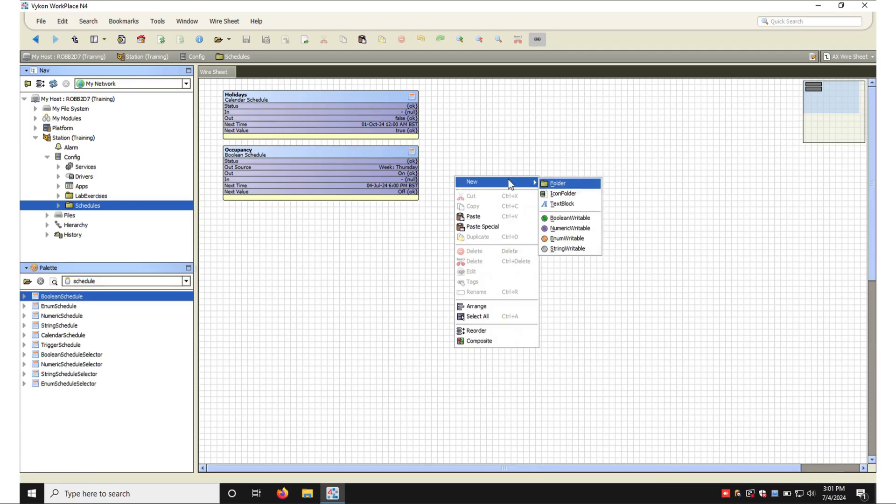
left_click(570, 218)
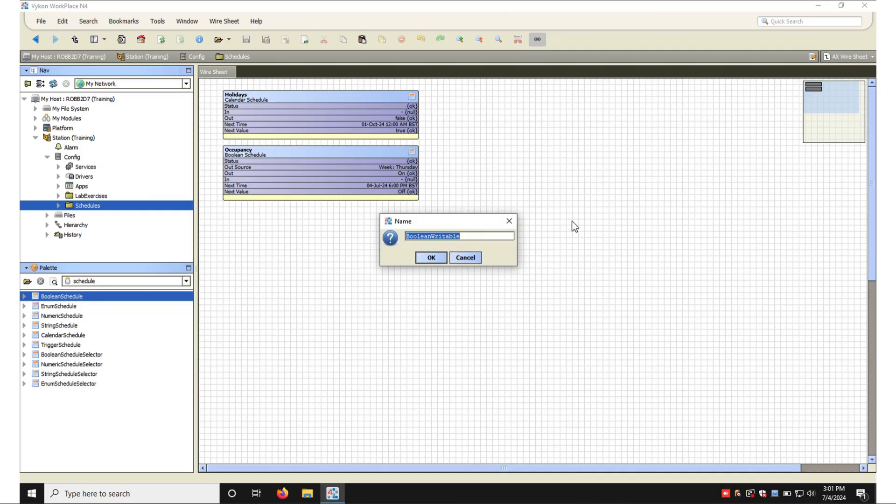
key("Return")
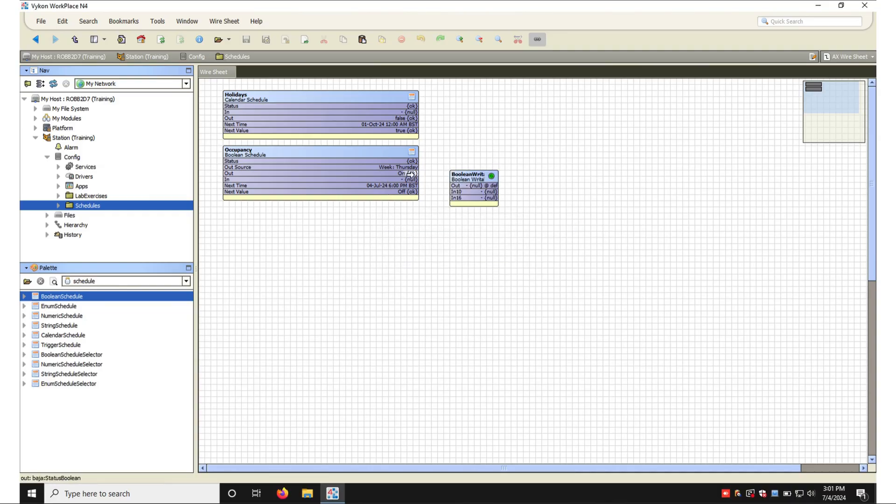
left_click_drag(435, 177, 455, 192)
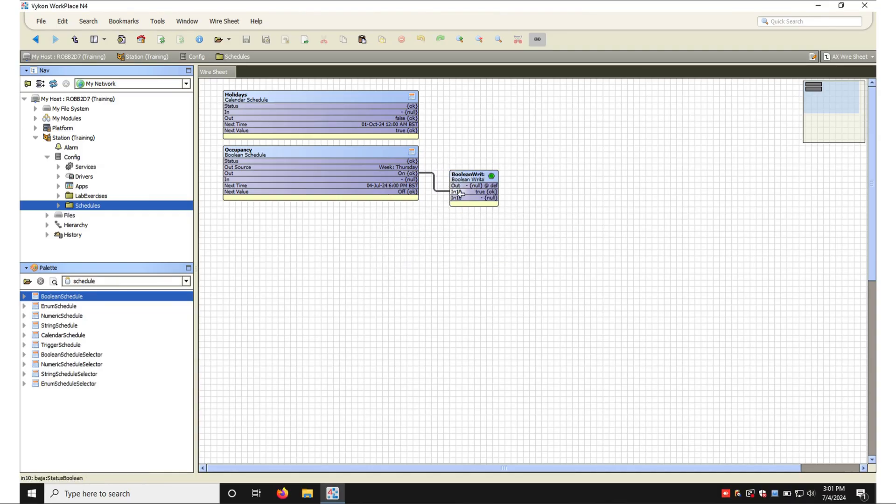
left_click(483, 185)
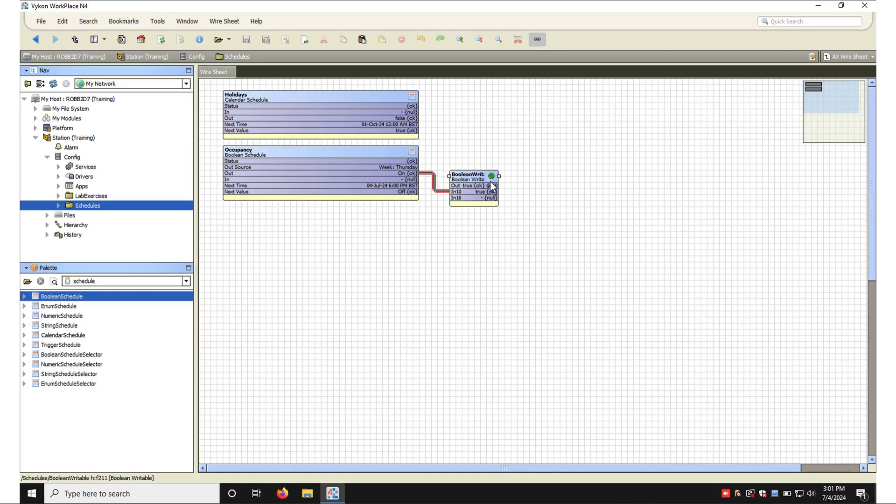
key("Delete")
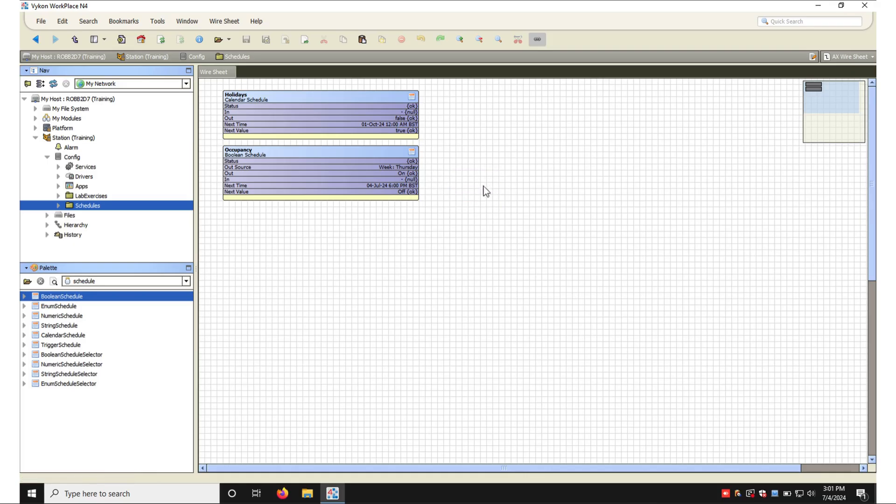
right_click(363, 181)
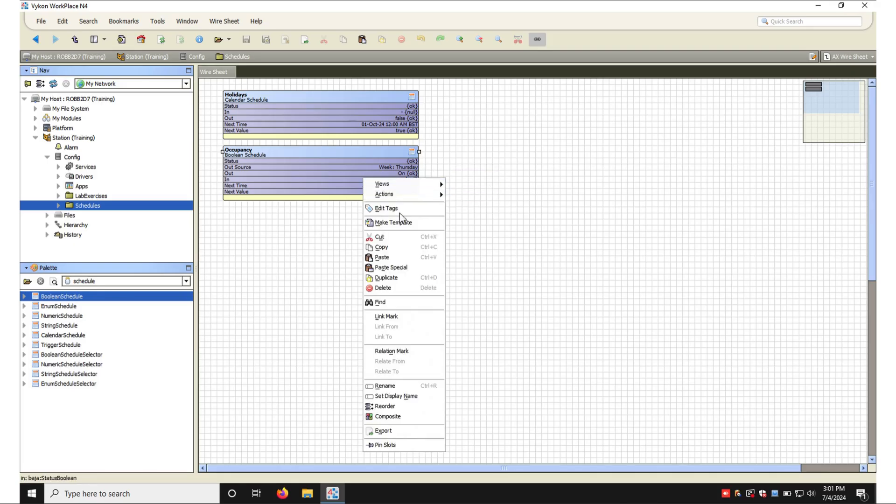
left_click(399, 317)
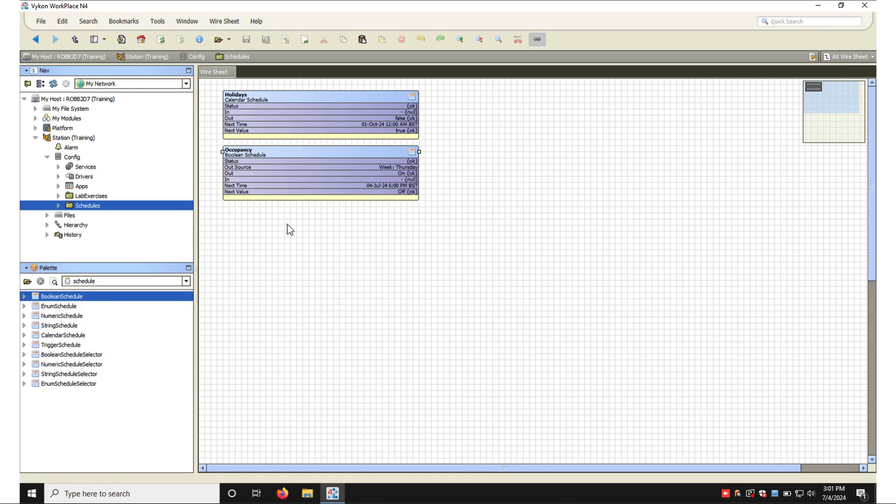
right_click(332, 159)
mouse_move(369, 178)
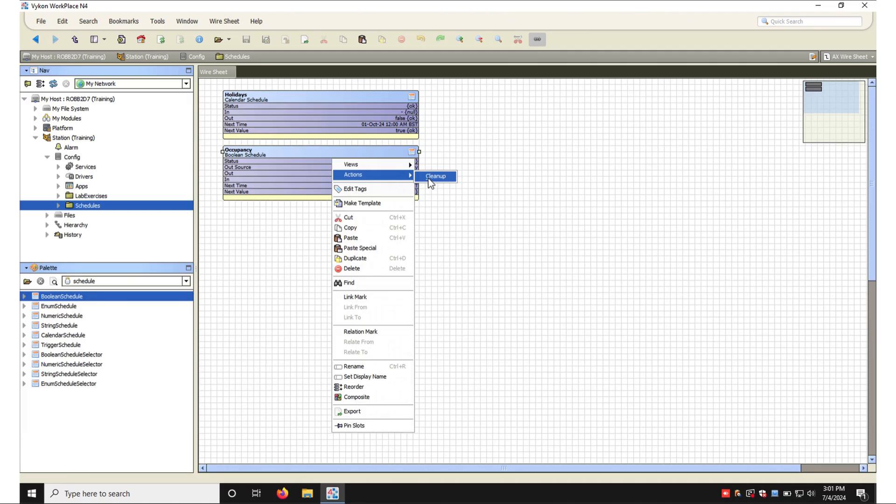
left_click(472, 155)
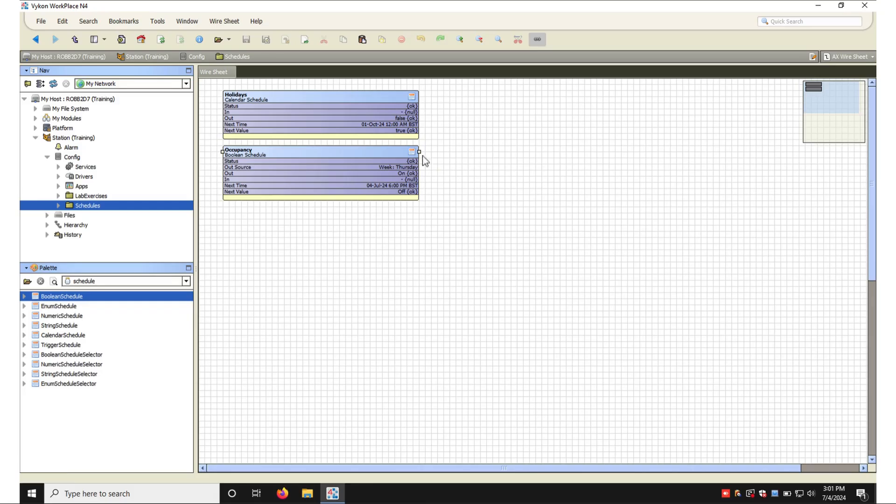
Extend Thursday's weekly On event in the Occupancy schedule to finish at 6:30 PM, save, and return to the Schedules wire sheet
double_click(380, 156)
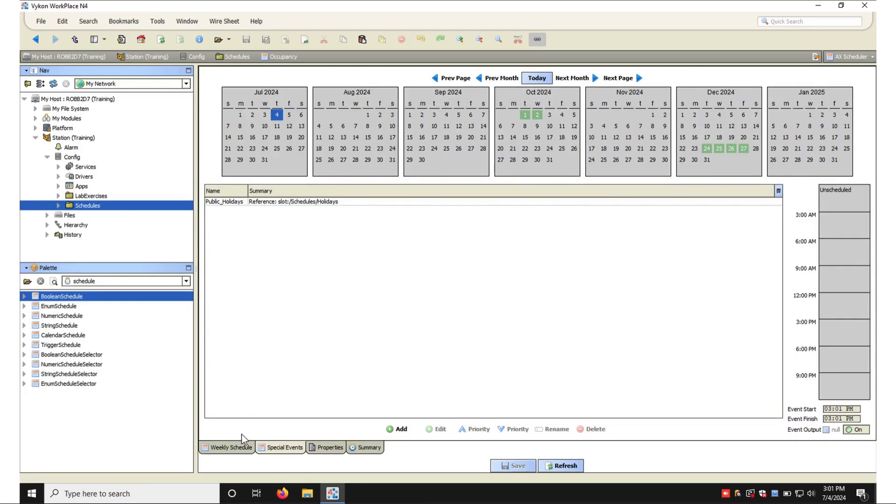
left_click(236, 446)
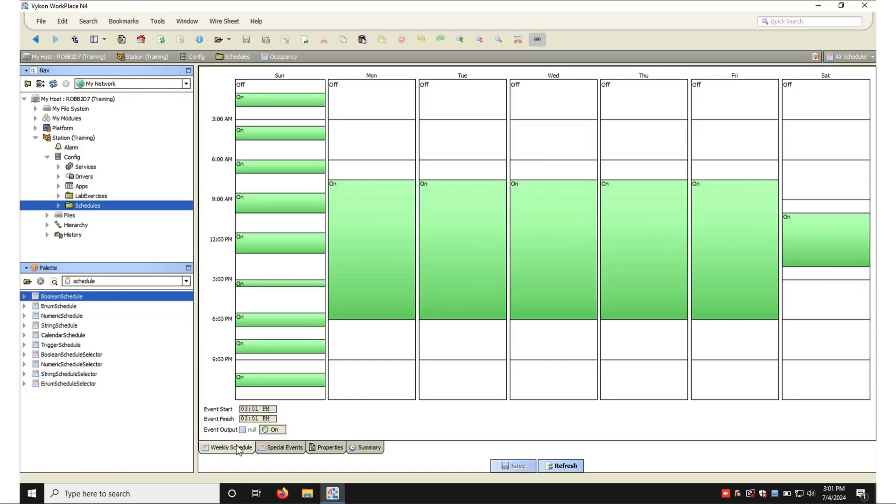
left_click(634, 264)
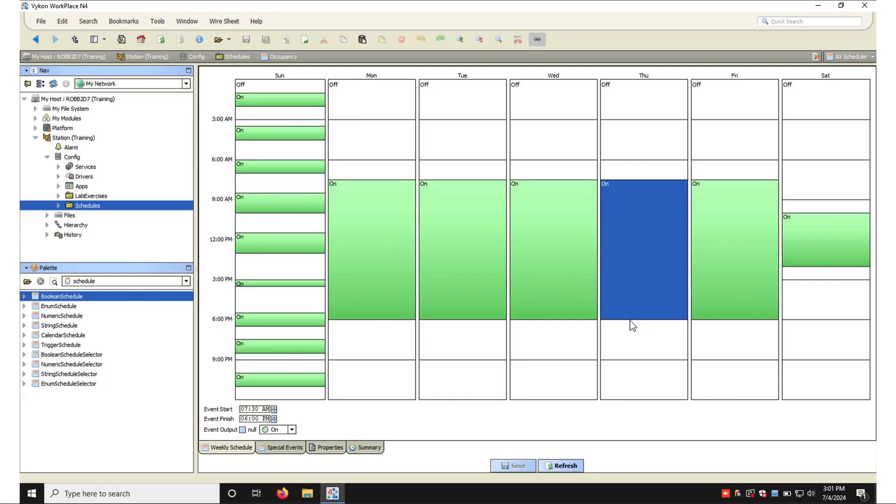
left_click_drag(630, 320, 630, 326)
left_click(509, 467)
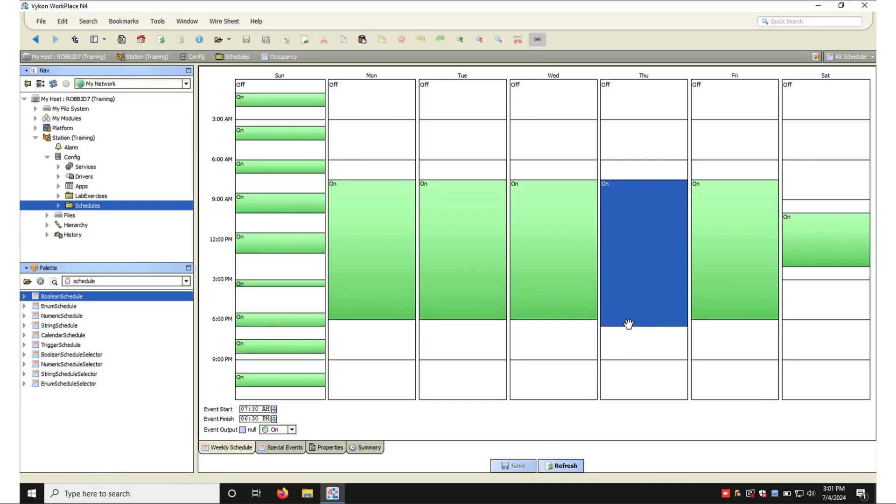
left_click(234, 57)
Add a BooleanWritable named Occupancy_OR beside the Occupancy schedule, widen it, and link the schedule's Out to its In16
right_click(502, 151)
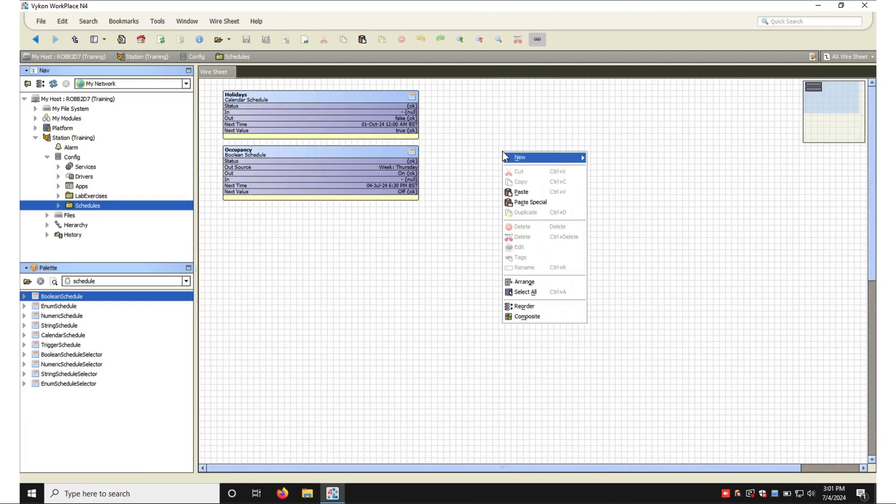
mouse_move(553, 157)
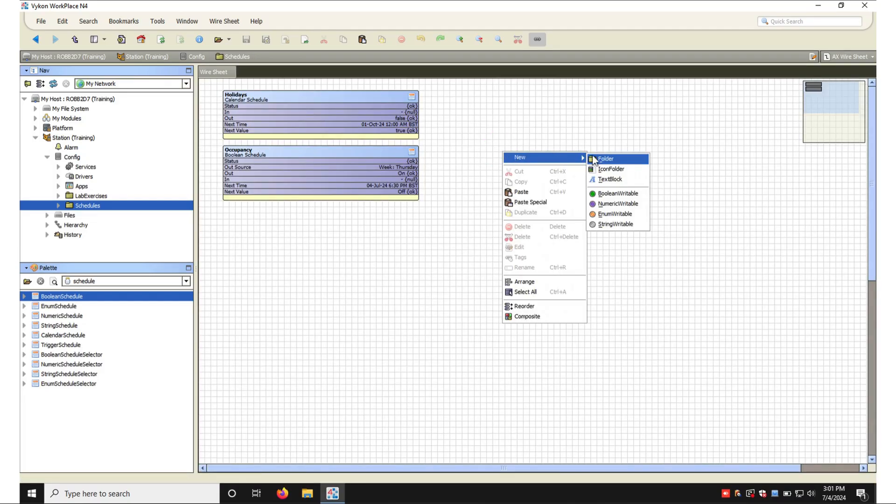
left_click(614, 194)
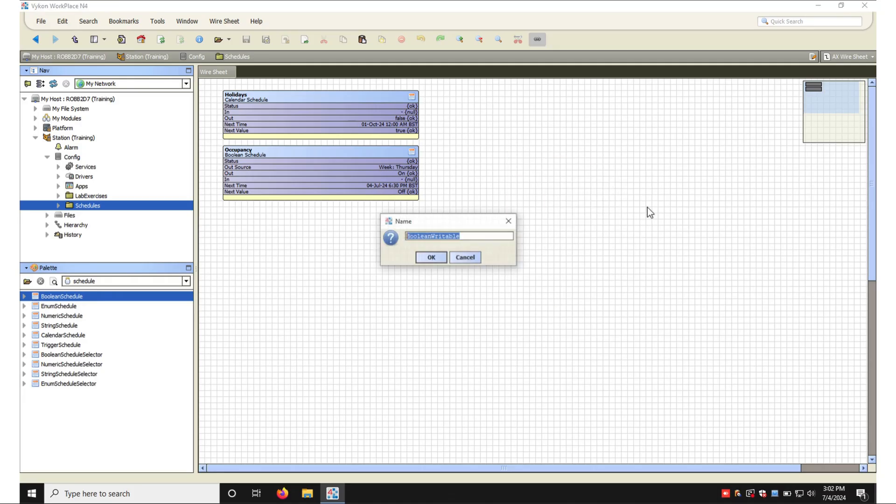
type("Occupancy_OR")
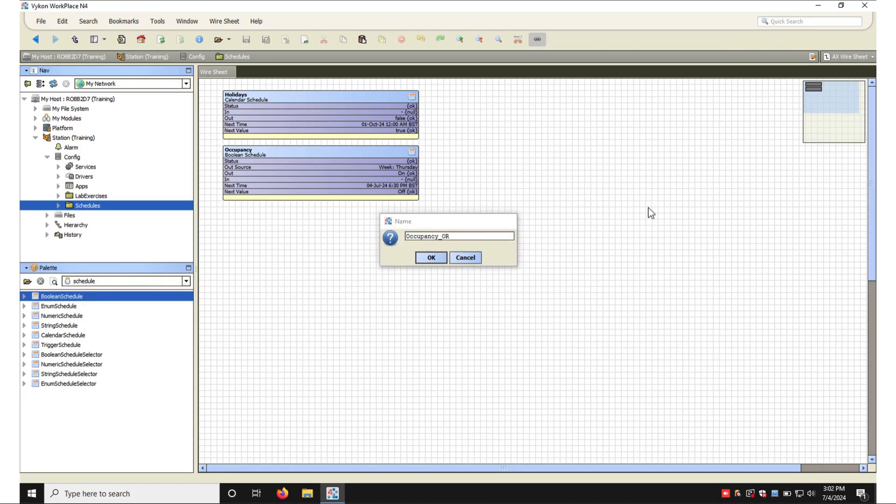
key("Return")
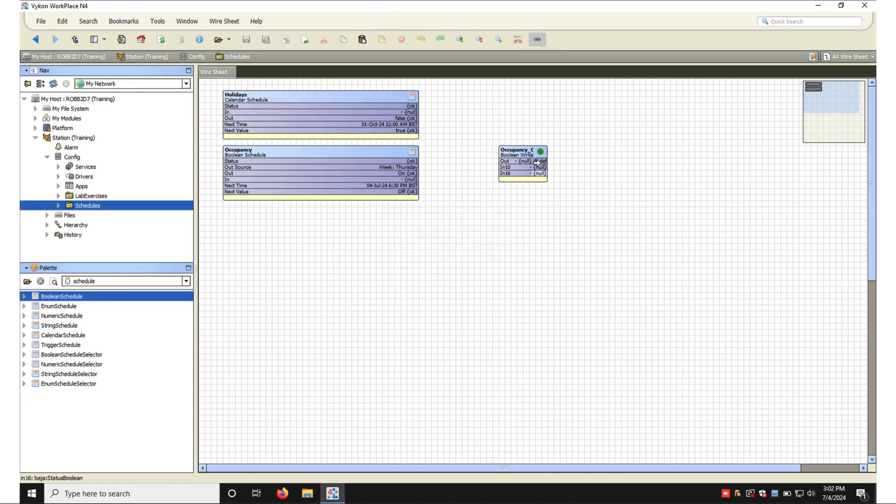
left_click_drag(547, 152, 611, 152)
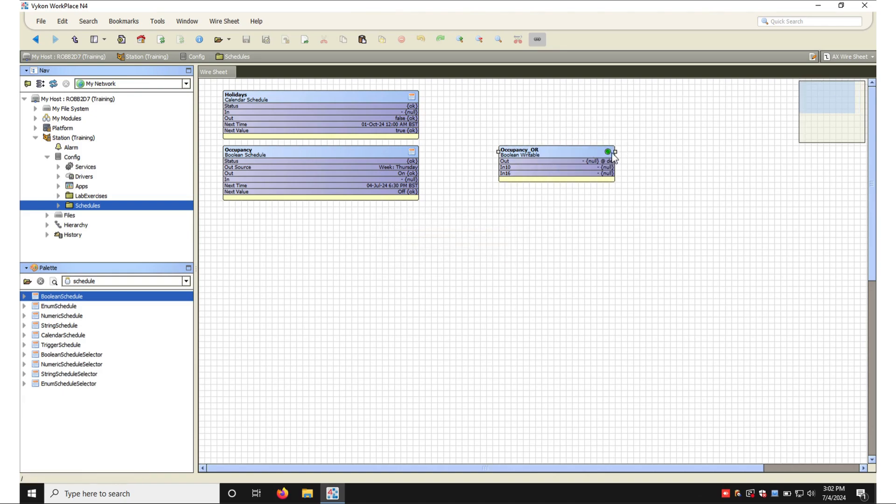
left_click_drag(415, 177, 505, 175)
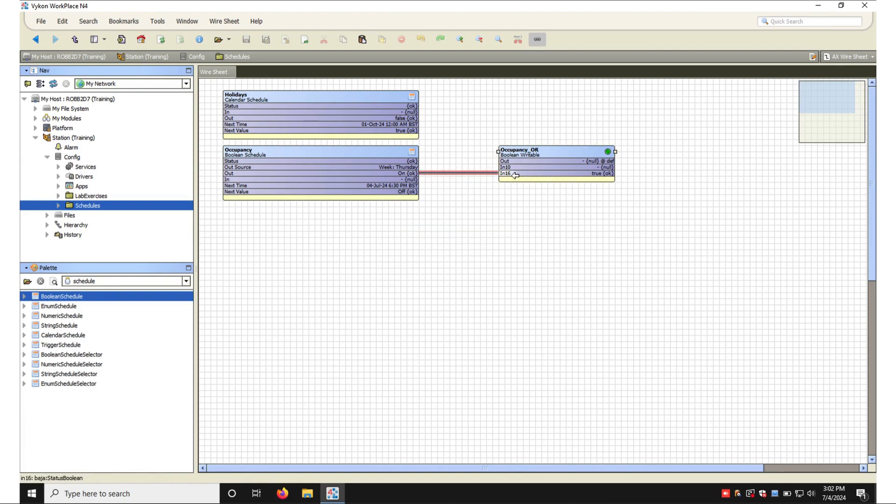
Set the Occupancy_OR facets to trueText=On, falseText=Off, save, and return to the wire sheet
double_click(552, 154)
left_click(414, 95)
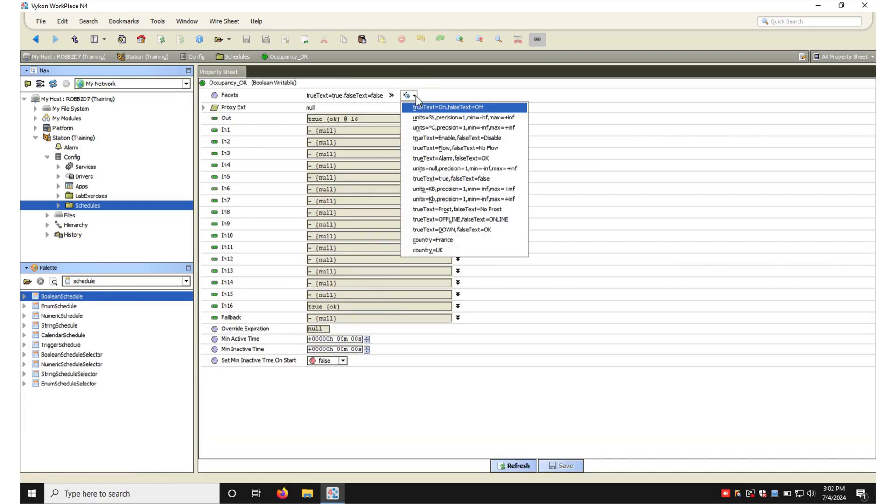
left_click(437, 107)
left_click(561, 466)
left_click(36, 39)
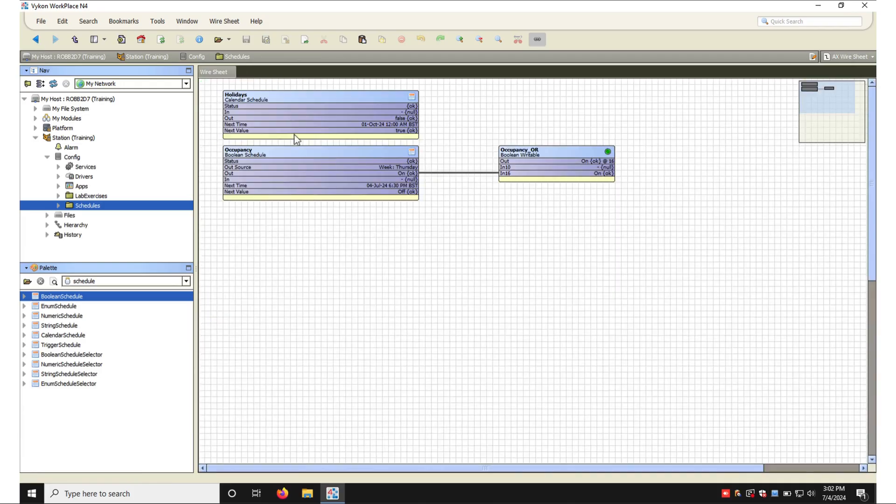
Override the Occupancy_OR point to Active with a Custom override duration
right_click(541, 160)
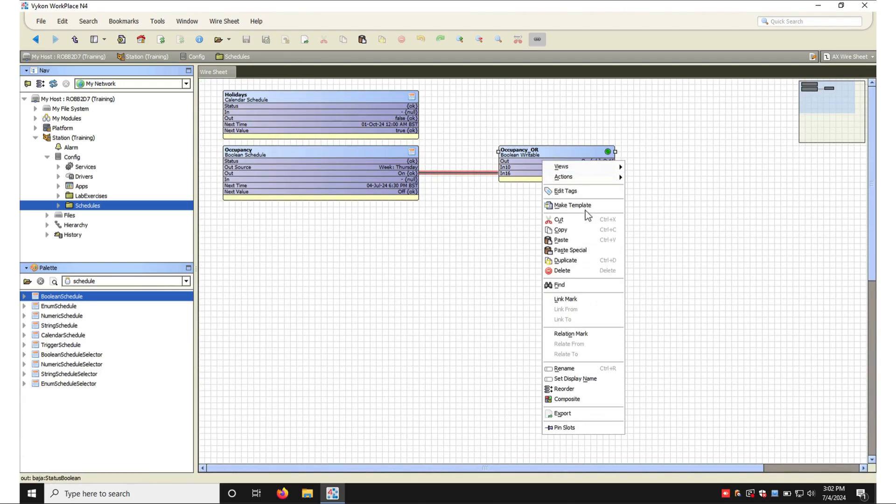
left_click(530, 179)
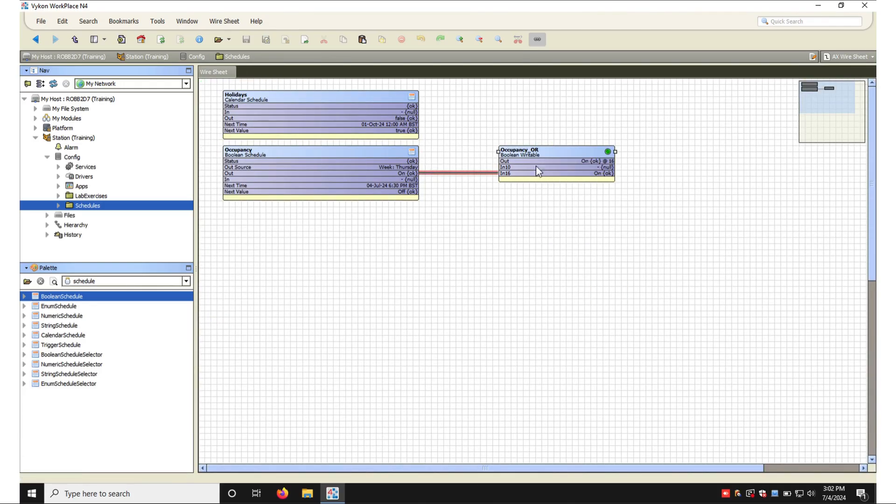
right_click(549, 148)
mouse_move(589, 164)
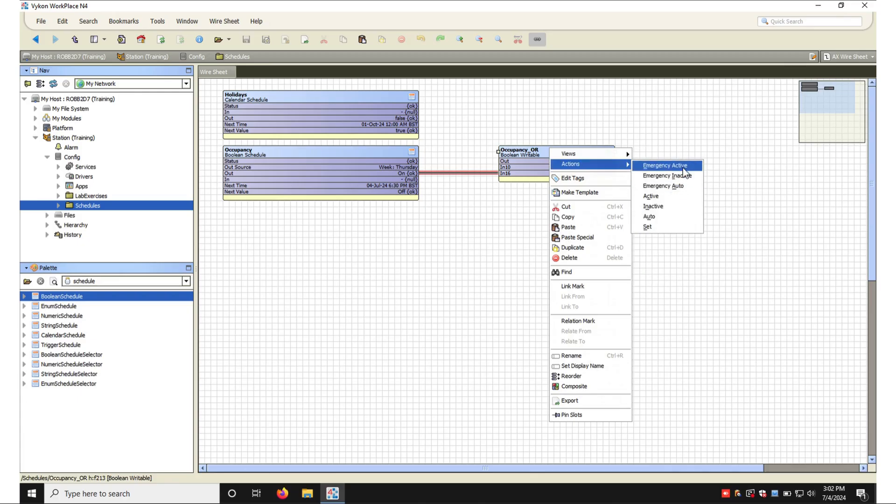
left_click(673, 196)
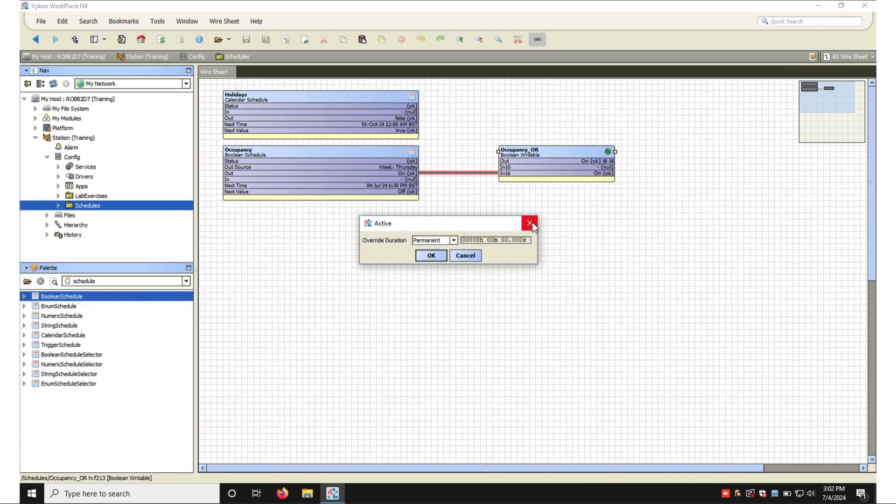
left_click(453, 241)
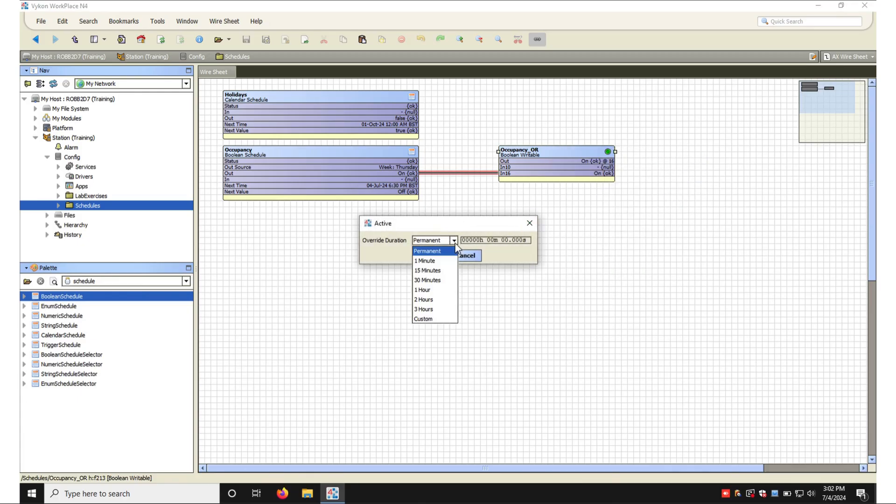
left_click(426, 320)
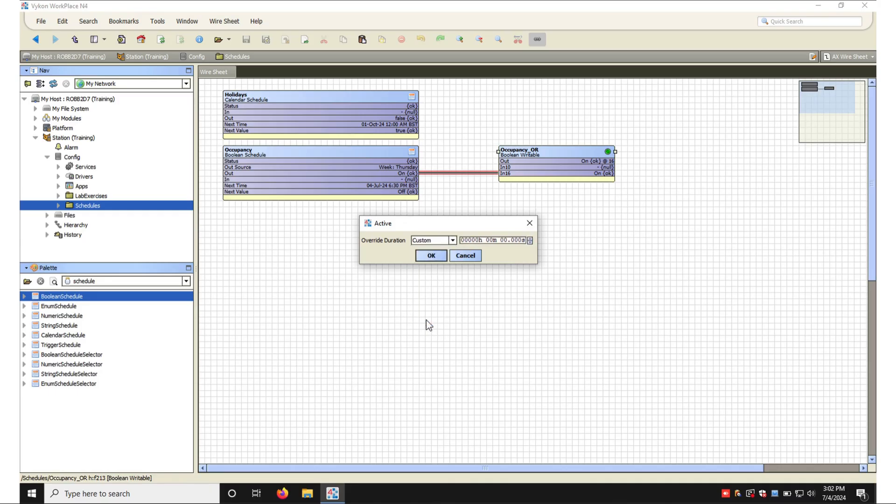
left_click(503, 241)
left_click(440, 257)
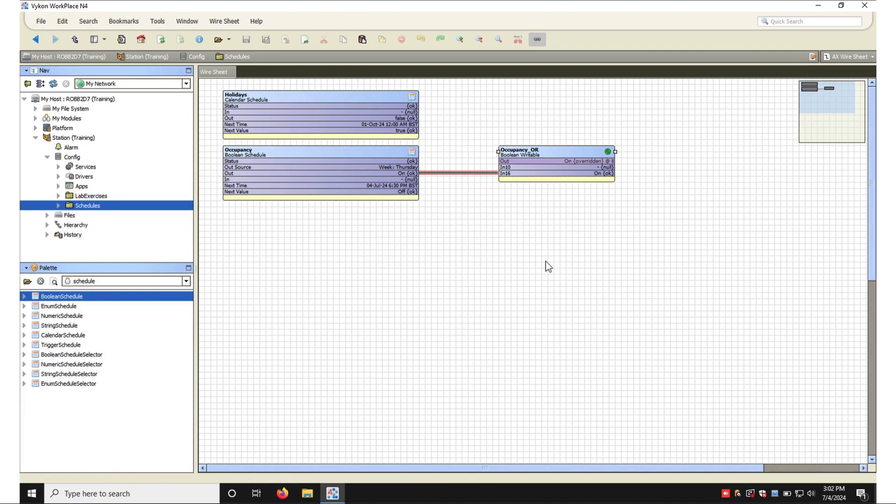
Shorten Thursday's weekly On event in the Occupancy schedule to finish at 6:00 PM, save, and return to the wire sheet
double_click(370, 156)
left_click(622, 316)
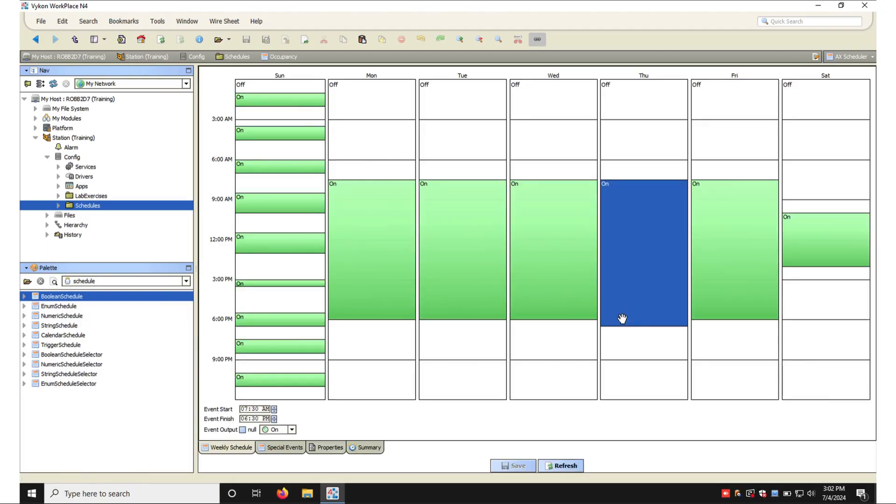
left_click_drag(619, 326, 620, 320)
left_click(517, 466)
left_click(36, 40)
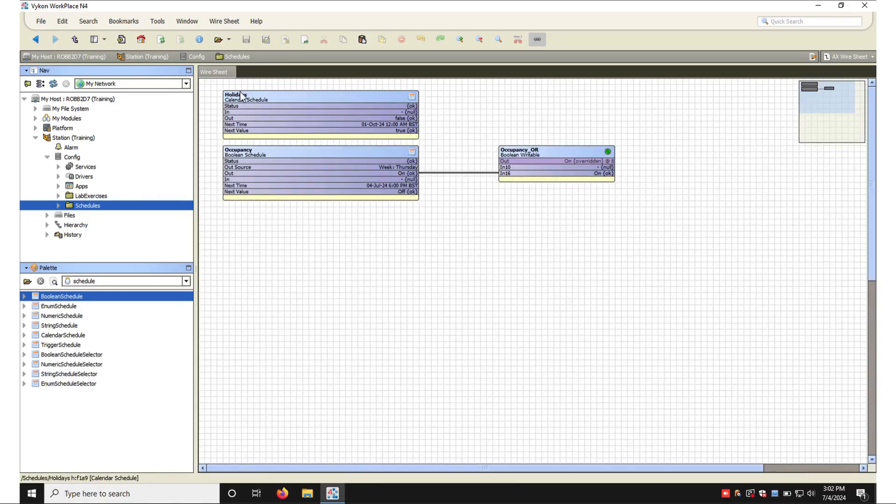
Mark the Occupancy_OR point for linking and open the PlantRoom points folder's AX Wire Sheet in a second tab
right_click(513, 158)
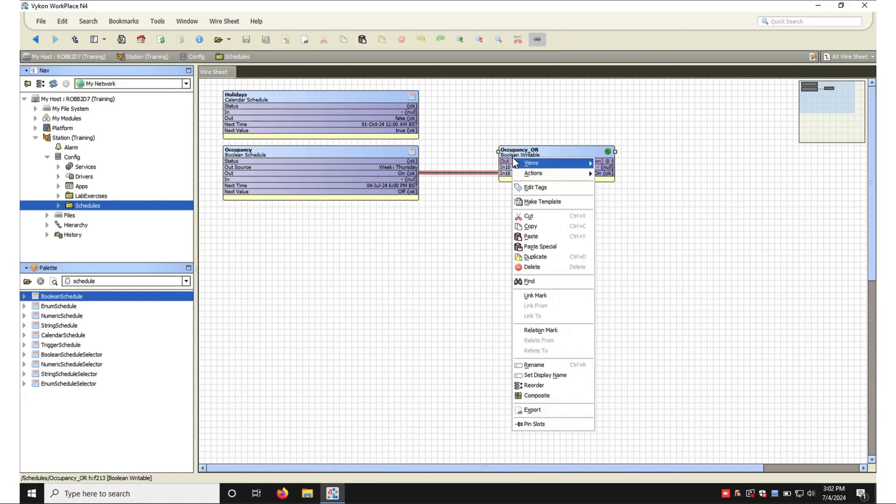
left_click(554, 297)
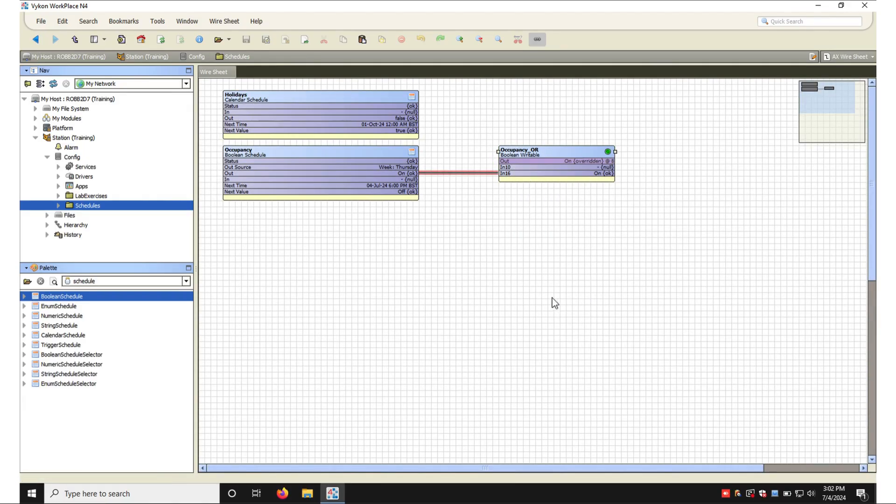
key("ctrl+t")
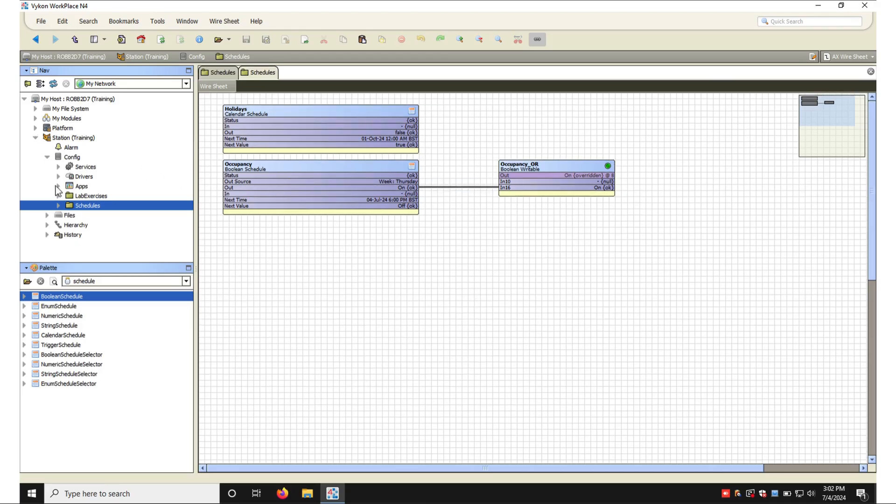
left_click(58, 176)
left_click(133, 167)
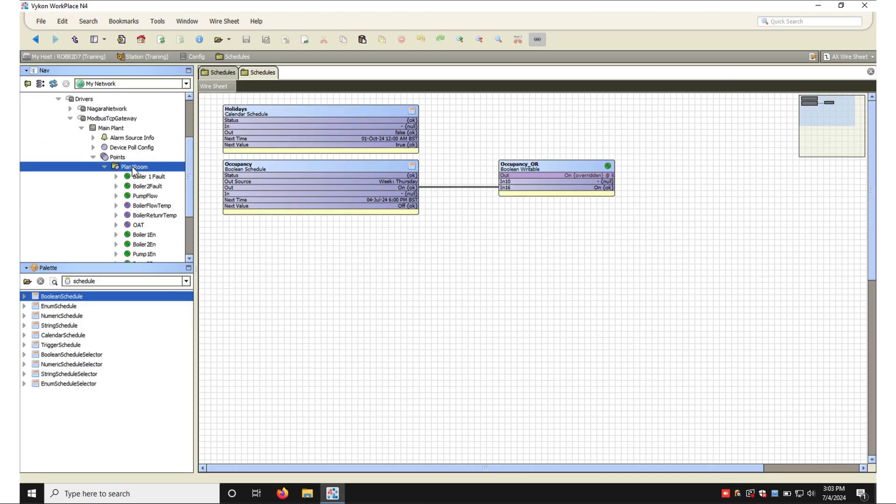
right_click(133, 168)
mouse_move(200, 177)
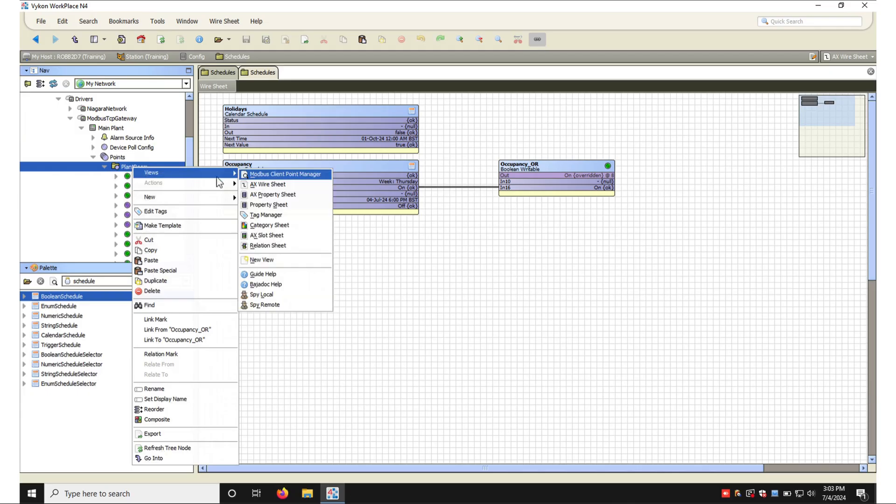
left_click(272, 184)
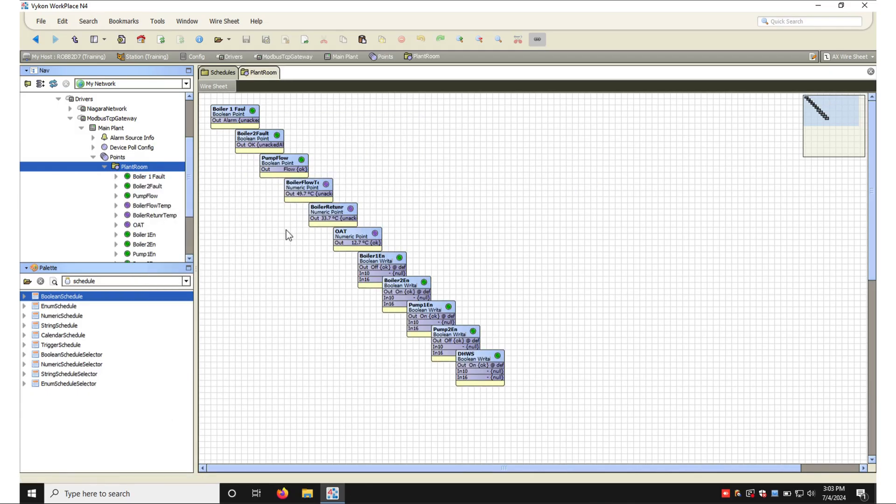
Move the DHWS point to empty space, link Occupancy_OR's Out to its In16, and widen the DHWS block
left_click(480, 359)
left_click_drag(474, 359, 644, 108)
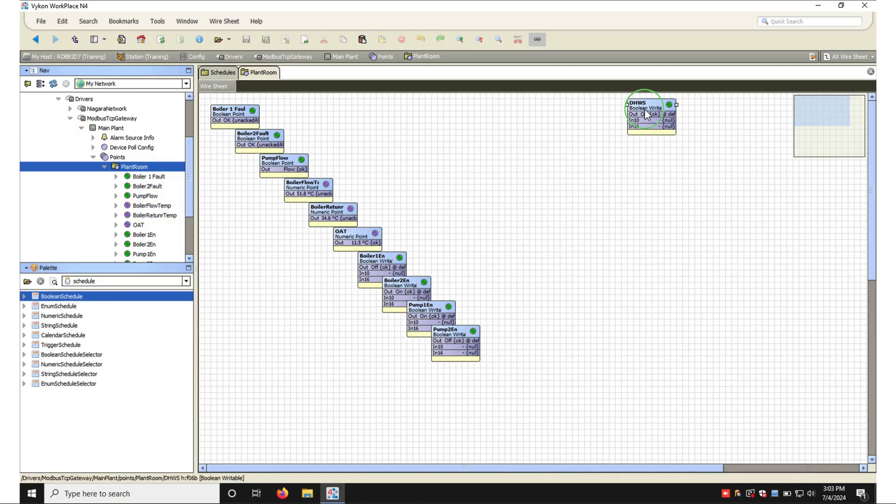
right_click(645, 108)
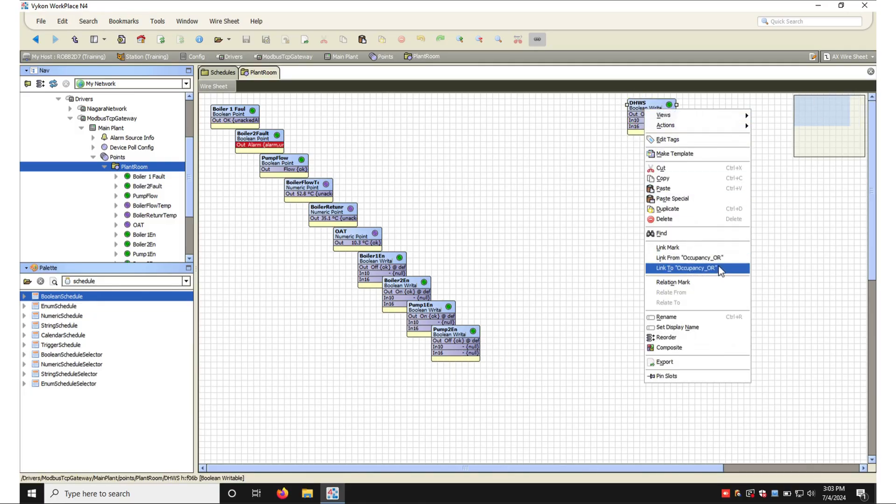
left_click(728, 259)
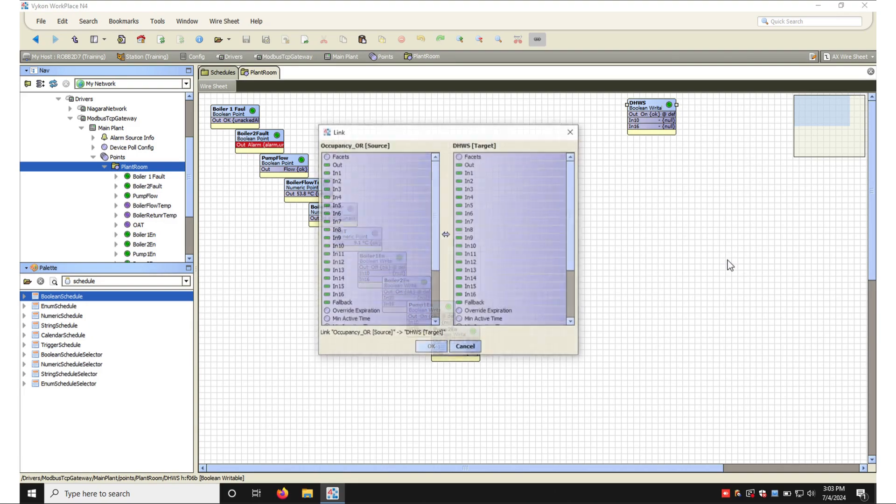
left_click(389, 195)
left_click(356, 165)
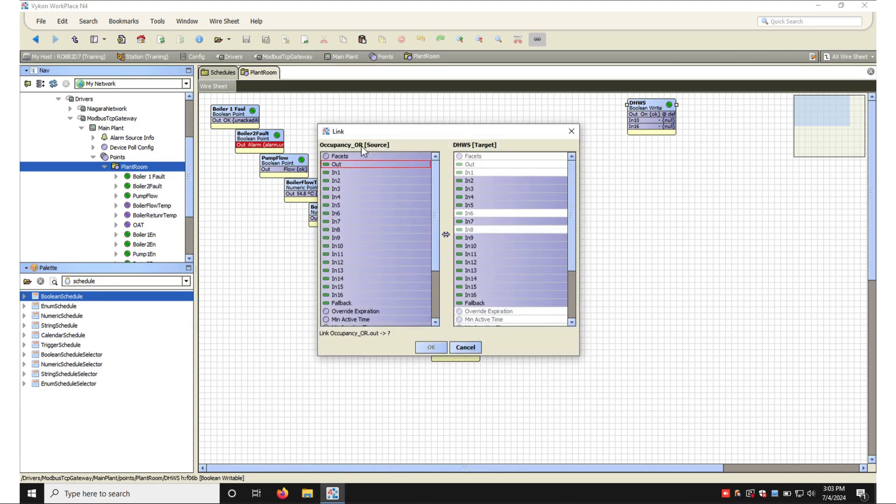
left_click(485, 295)
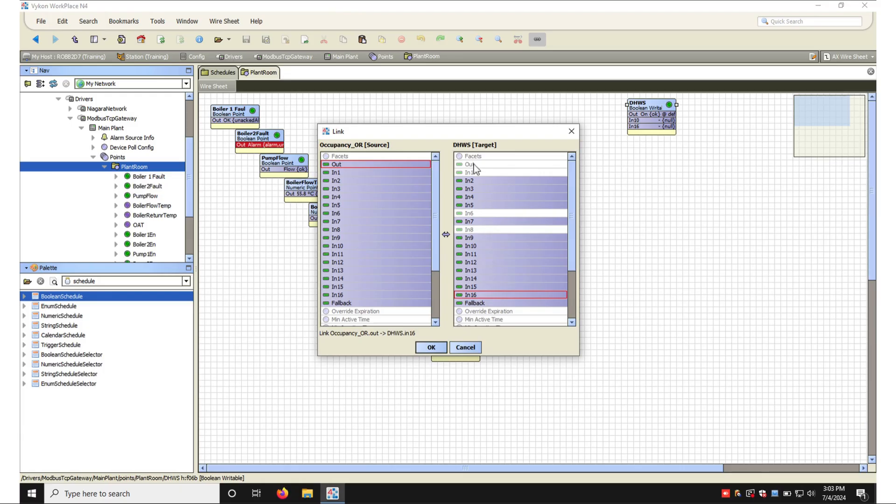
left_click(434, 347)
left_click_drag(676, 105, 749, 106)
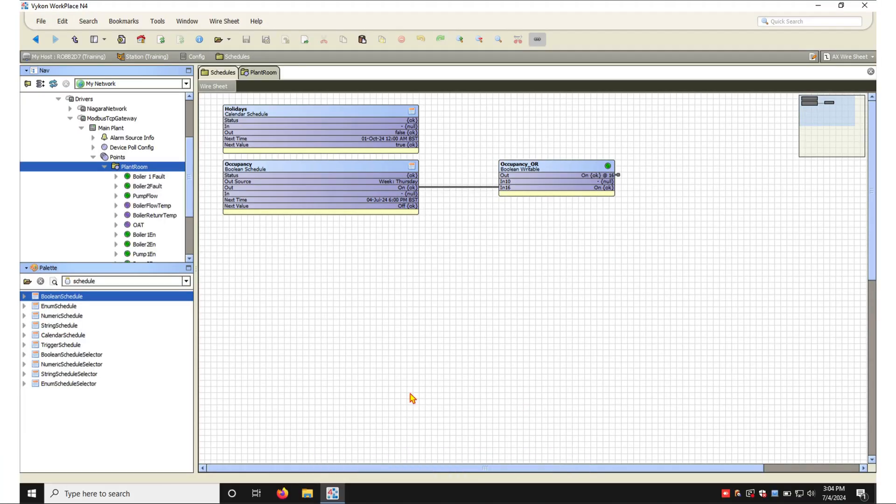
Add a NumericSchedule named Occupancy_SP below the Occupancy schedule on the Schedules wire sheet and widen it to match
left_click(68, 316)
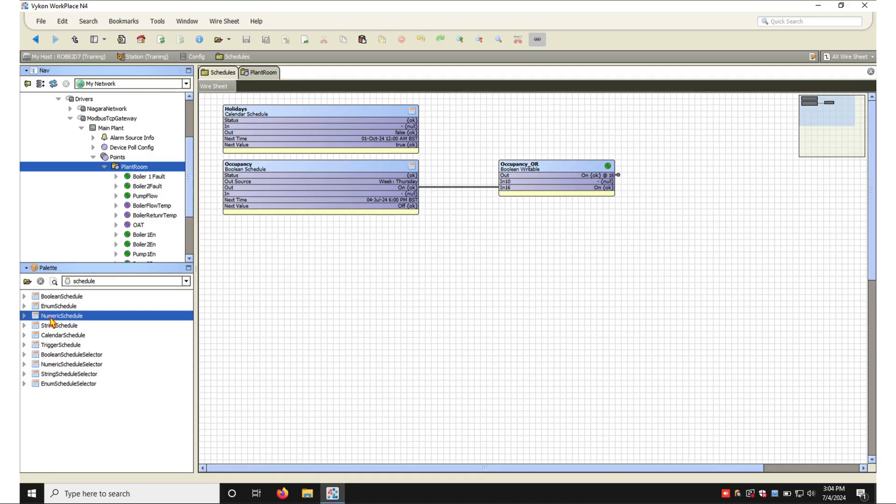
left_click_drag(51, 319, 237, 241)
type("Occupan")
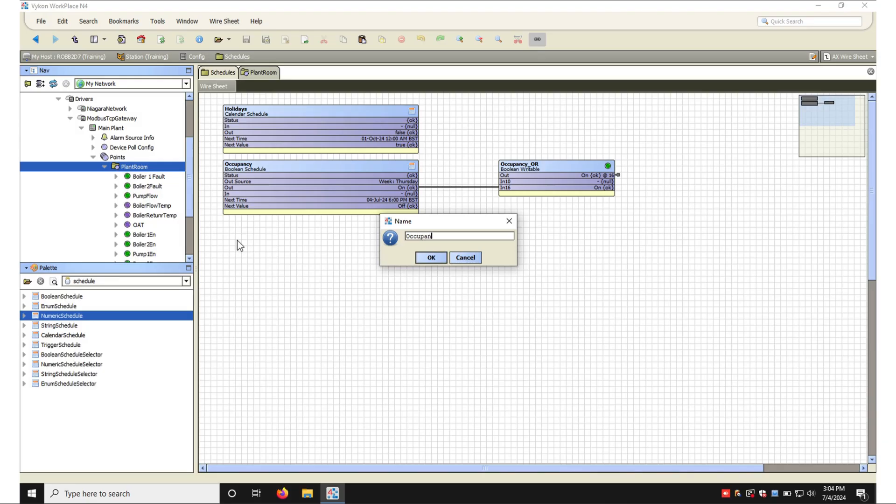
type("cy_SP")
key("Return")
left_click_drag(250, 247, 415, 227)
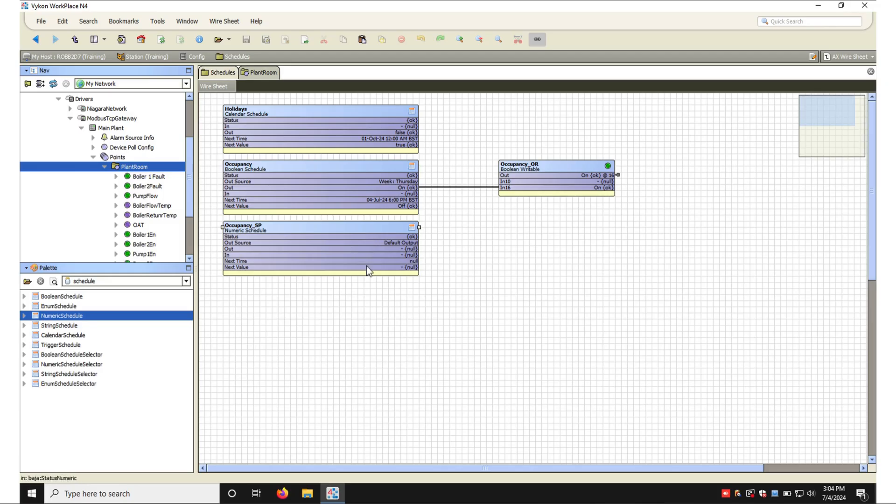
Create a Monday 7:30 AM to 6:00 PM event with output 21 in Occupancy_SP and apply it Monday to Friday
double_click(368, 239)
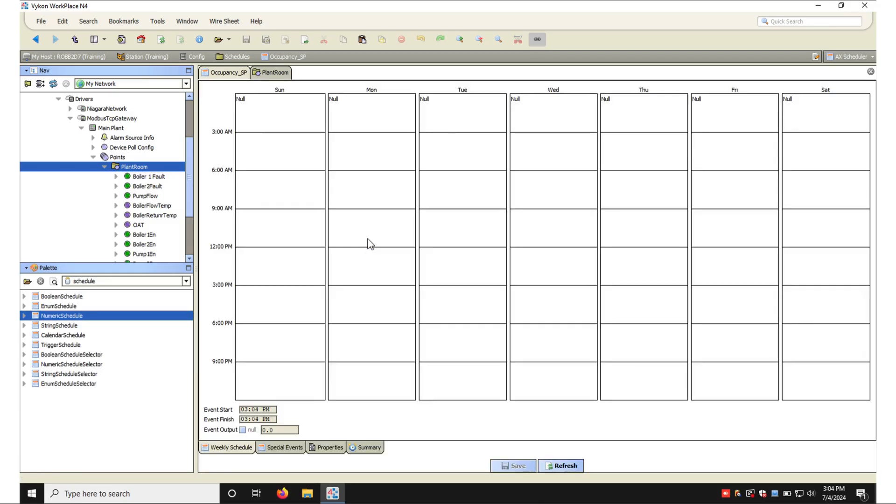
left_click_drag(374, 191, 368, 328)
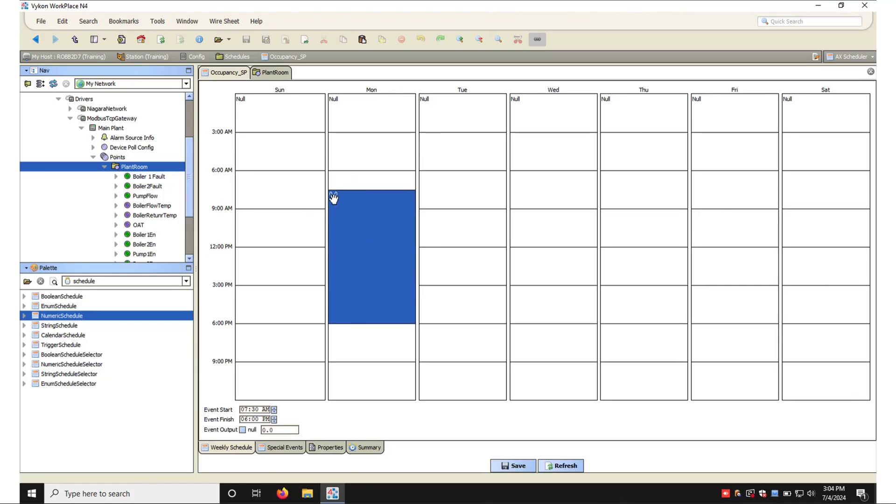
left_click(271, 430)
left_click_drag(272, 432, 252, 432)
type("21")
left_click(513, 465)
right_click(385, 248)
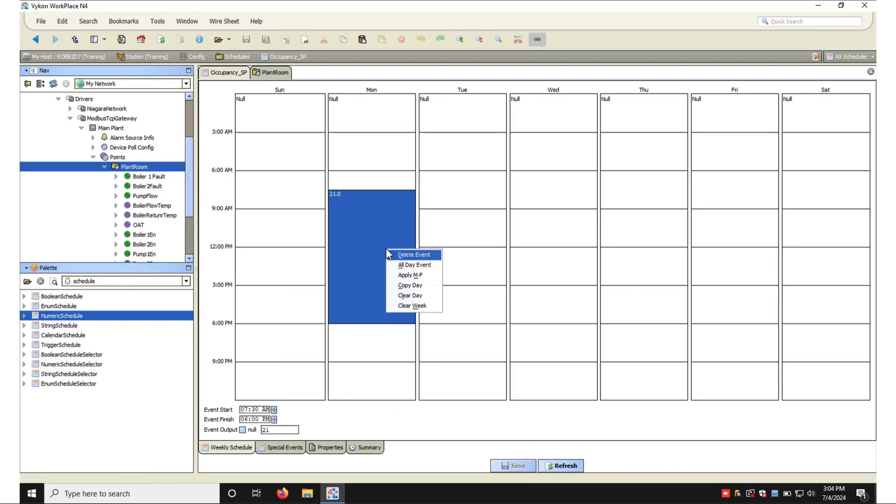
left_click(410, 275)
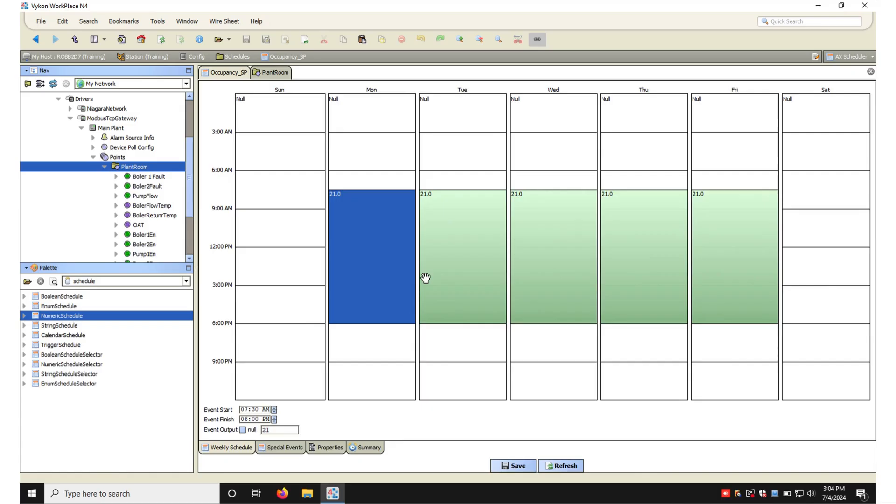
Add a Sunday event from 9:30 AM to 3:30 PM with output 20 and copy that day to Saturday
left_click_drag(286, 215, 287, 294)
left_click(296, 430)
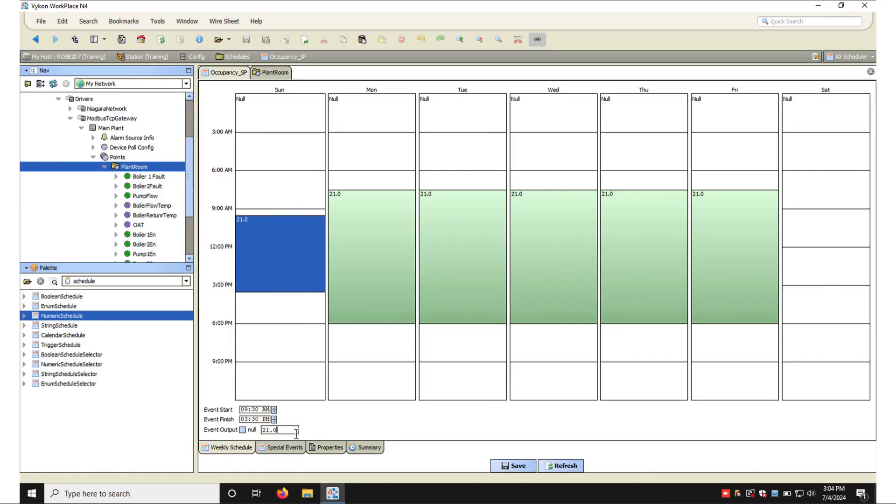
key("BackSpace")
key("BackSpace")
right_click(288, 237)
left_click(320, 274)
right_click(807, 194)
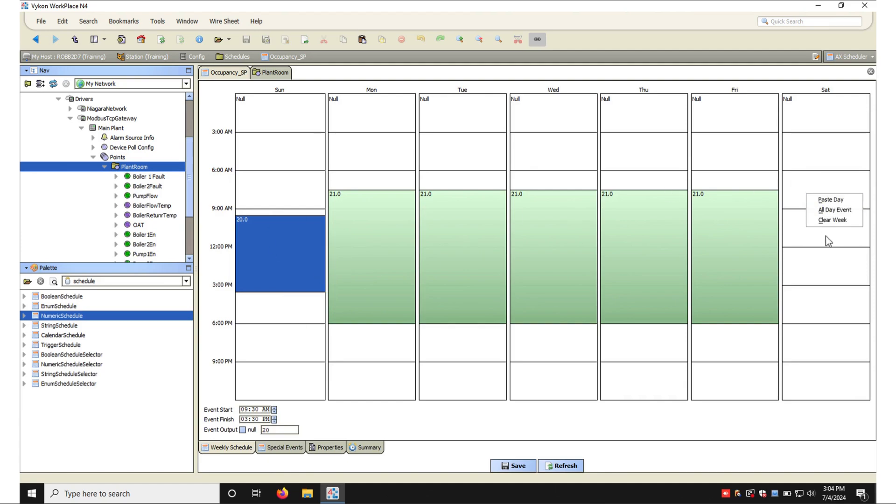
left_click(831, 200)
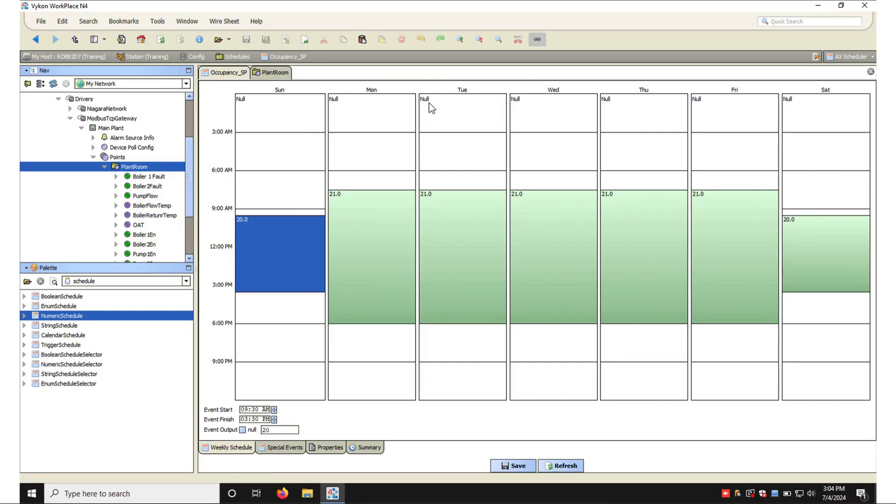
Set the Occupancy_SP default output to 14 instead of null, save, and return to the weekly schedule
left_click(341, 447)
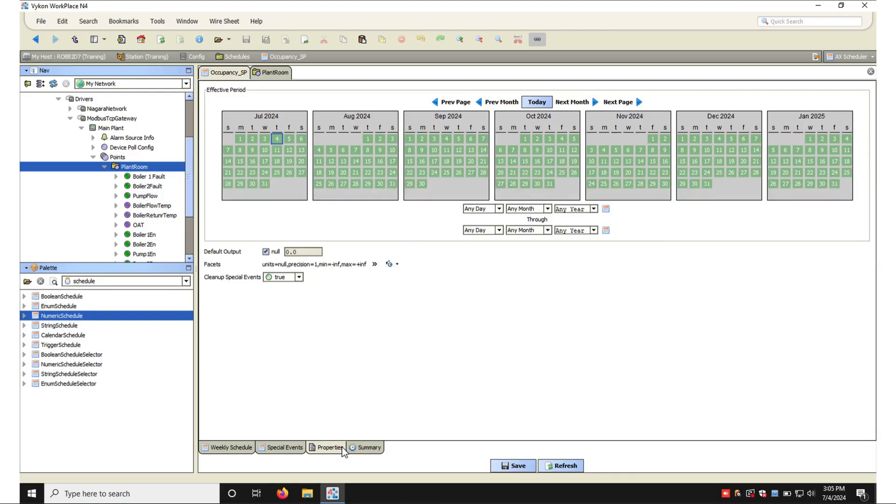
left_click(269, 255)
triple_click(294, 252)
type("14")
left_click(517, 465)
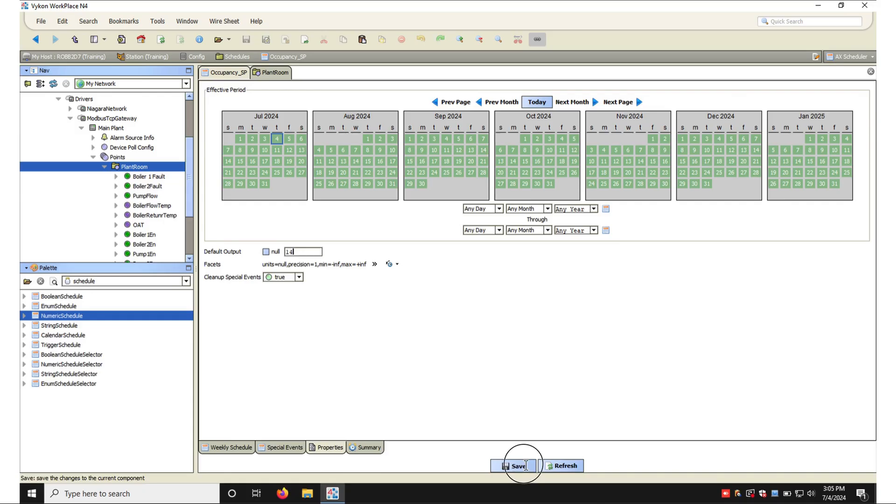
left_click(230, 448)
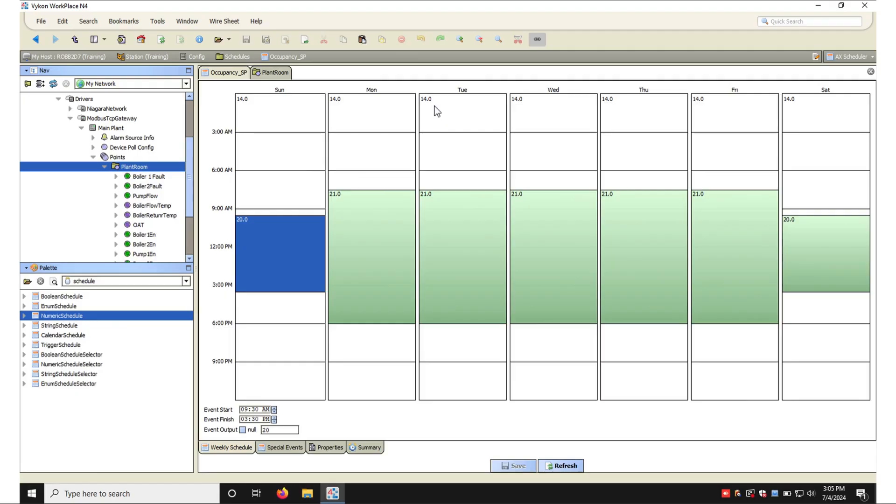
Add output 14 events on Monday before 7:30 AM and after 6:00 PM, and on Tuesday after 6:00 PM
left_click_drag(382, 96, 380, 213)
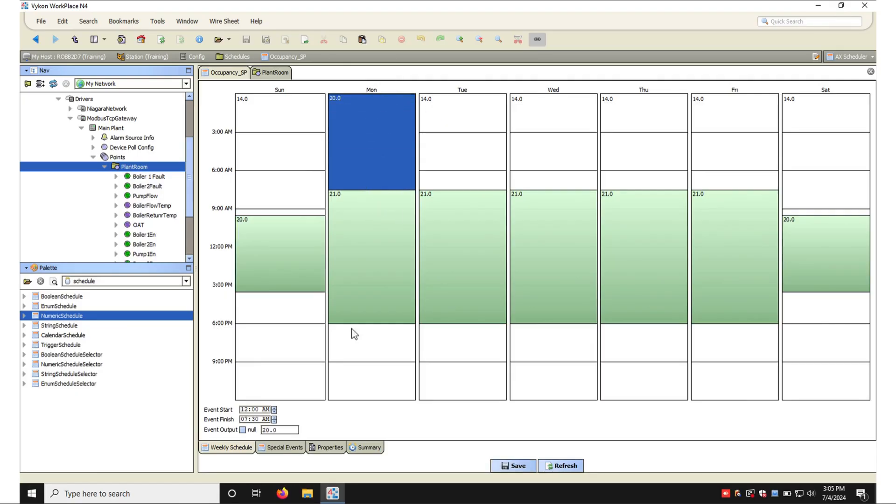
double_click(286, 429)
type("14")
left_click_drag(378, 328, 386, 410)
left_click_drag(459, 332, 457, 405)
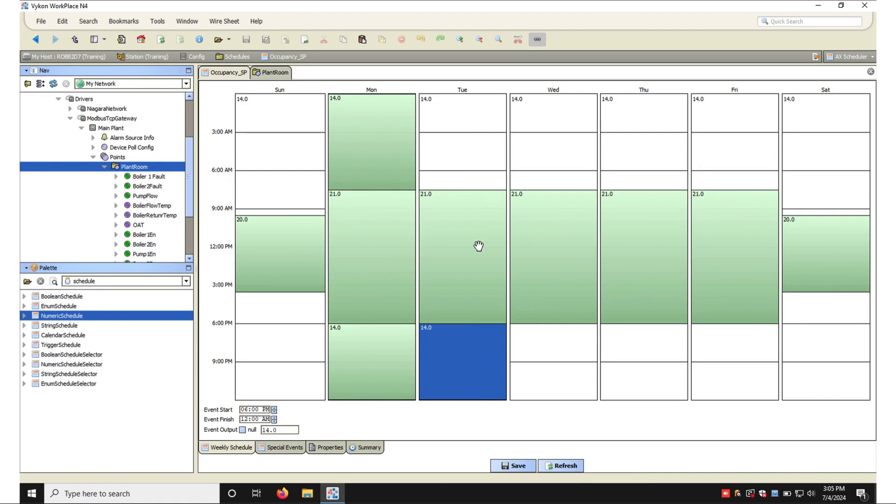
Apply Wednesday's single 21 event to Monday through Friday to clear the extra output 14 events
left_click(400, 242)
left_click(553, 241)
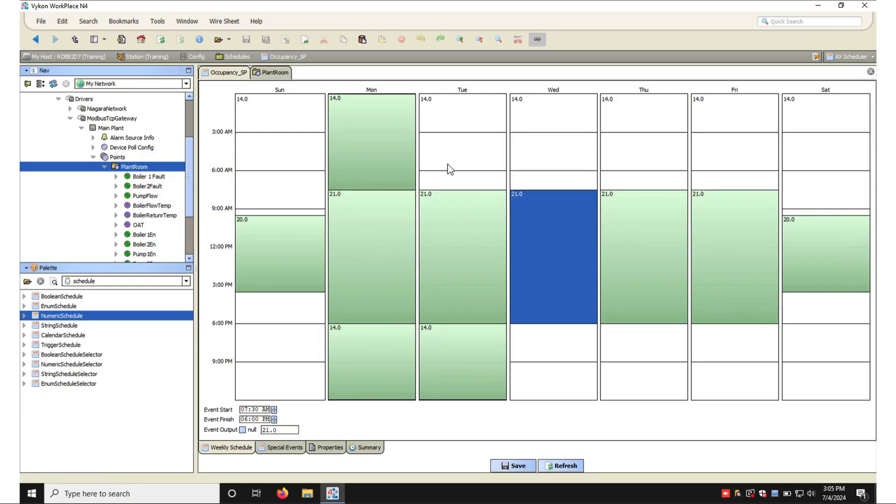
left_click(566, 241)
right_click(566, 241)
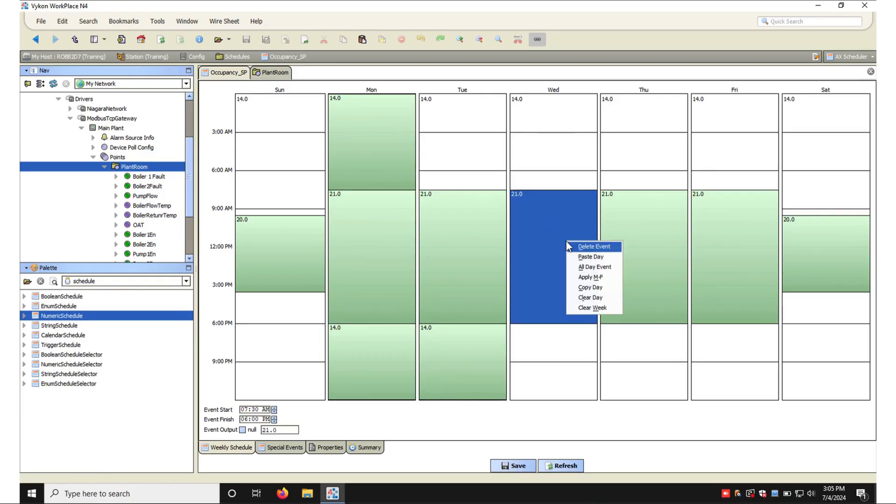
left_click(604, 275)
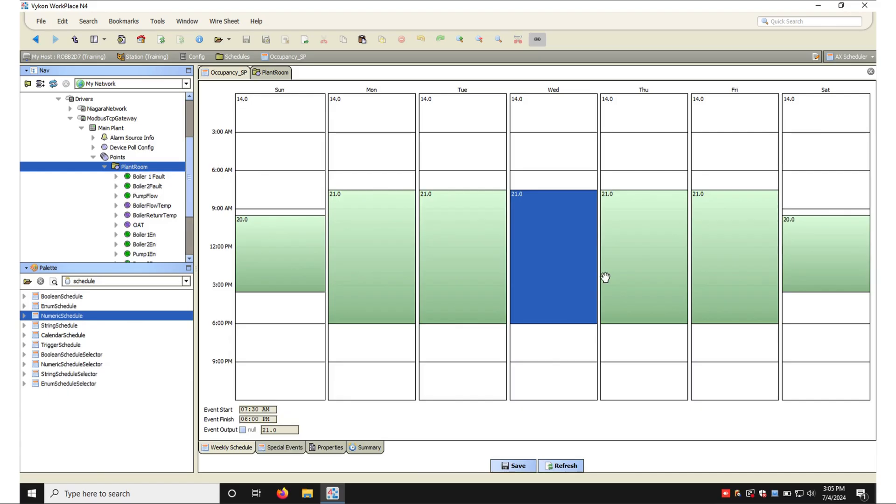
left_click(265, 222)
left_click(351, 216)
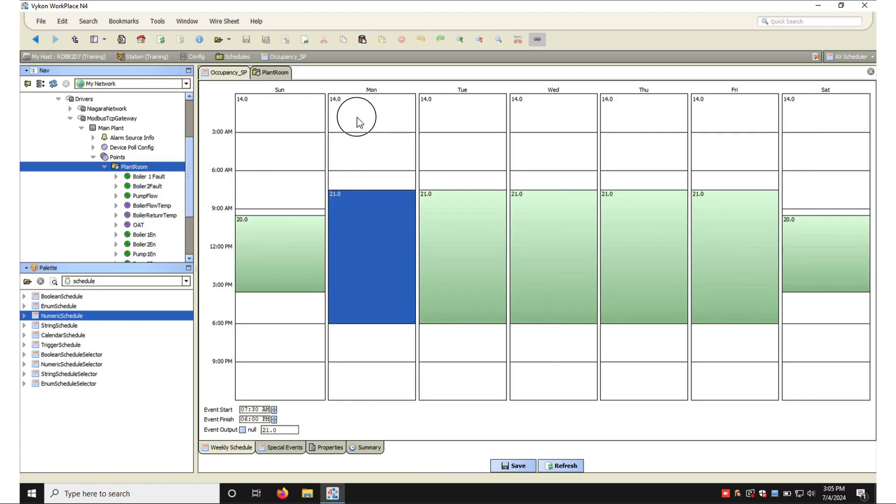
Set the units facet of the Occupancy_SP schedule to temperature in celsius (°C)
left_click(322, 447)
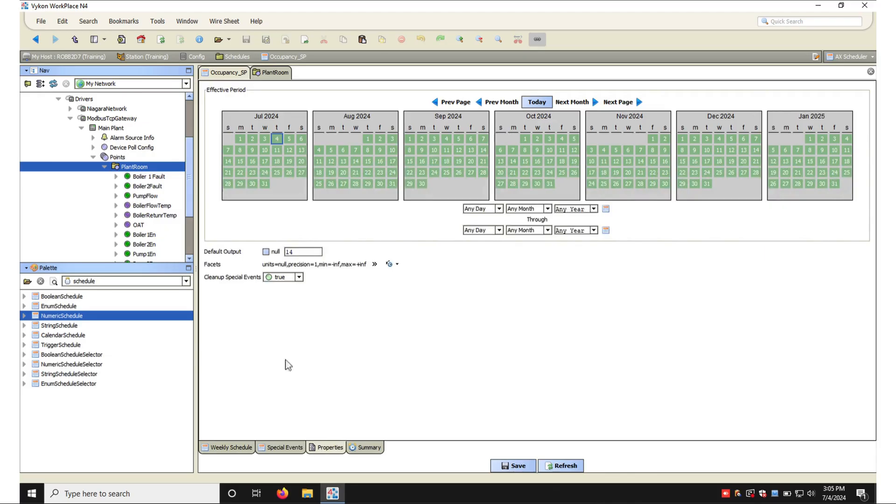
left_click(375, 265)
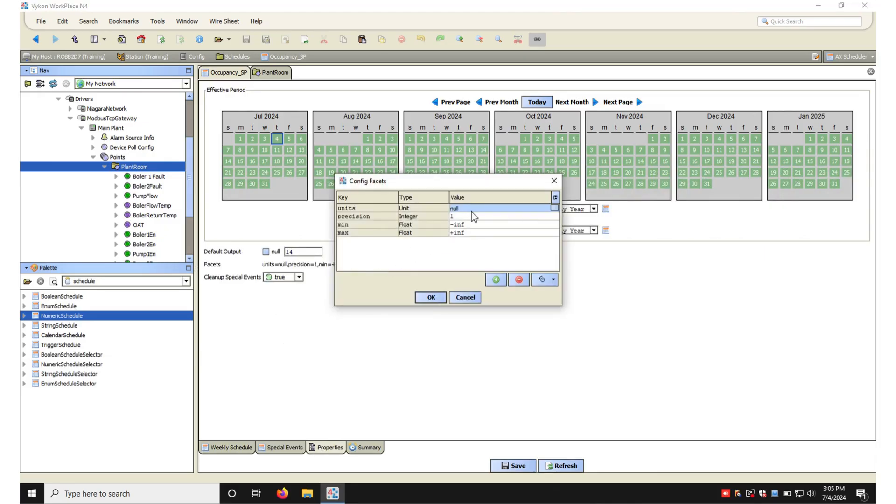
left_click(472, 211)
left_click(422, 240)
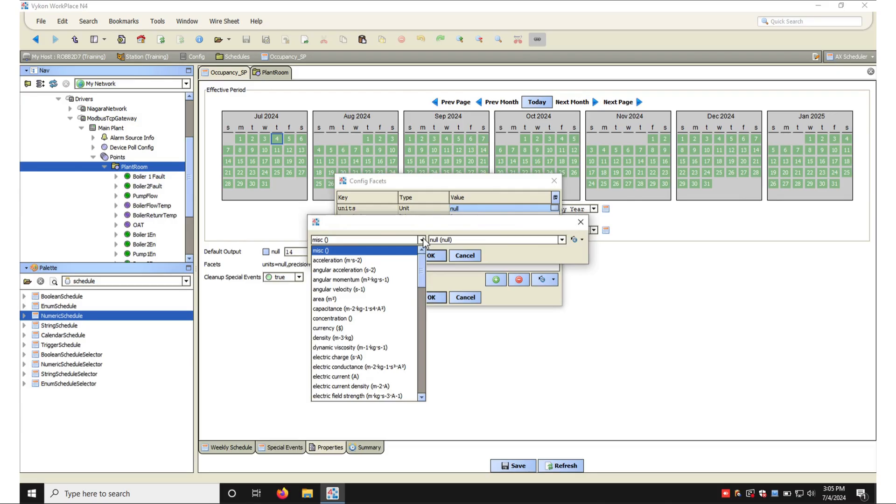
key("t")
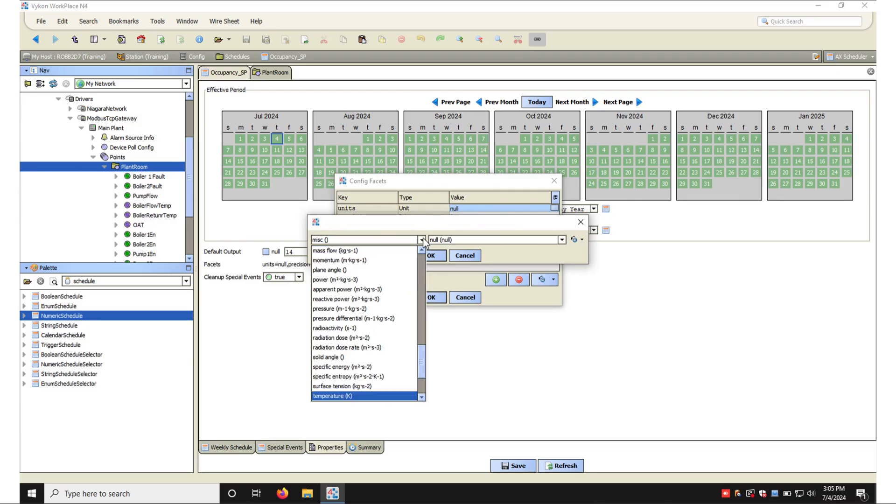
left_click(361, 396)
left_click(510, 241)
left_click(492, 262)
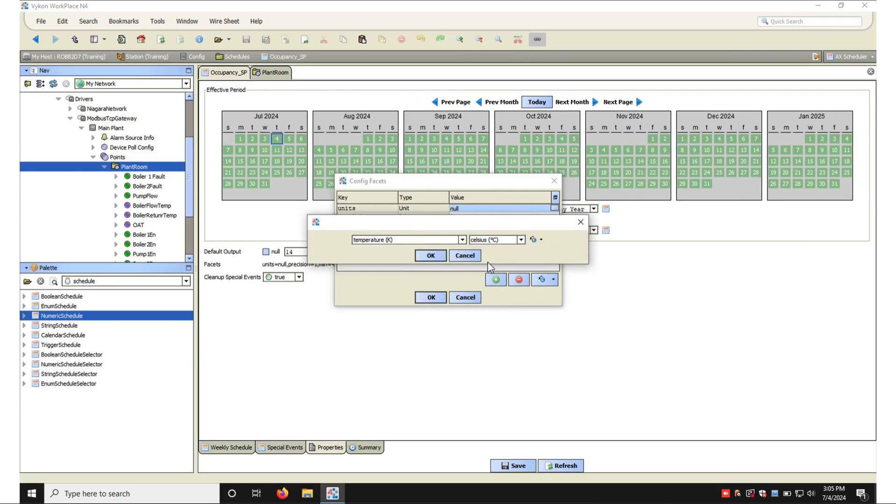
left_click(428, 255)
Set the Occupancy_SP facets to a minimum of 18 and a maximum of 23, confirm, and save the schedule
left_click(486, 215)
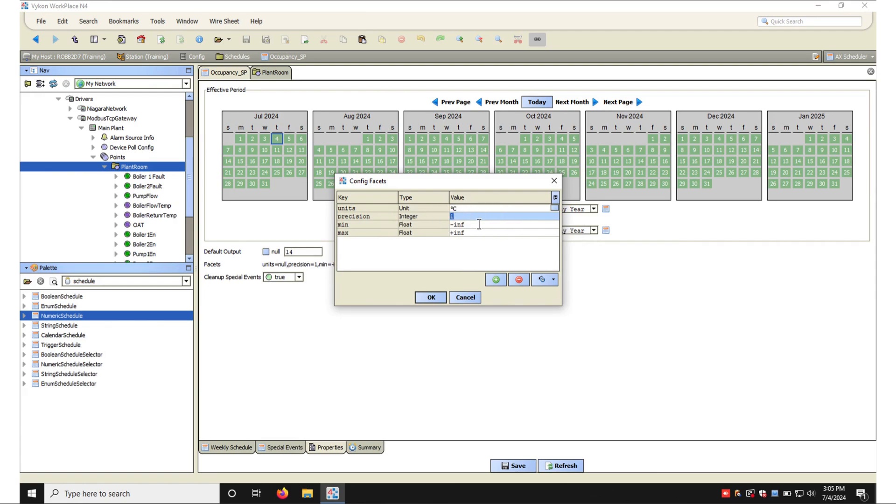
left_click(479, 224)
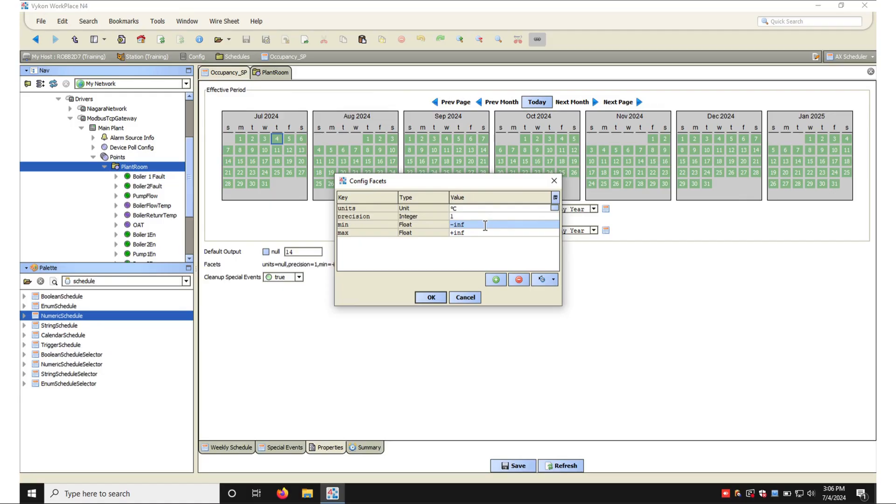
type("18")
left_click(439, 233)
type("23")
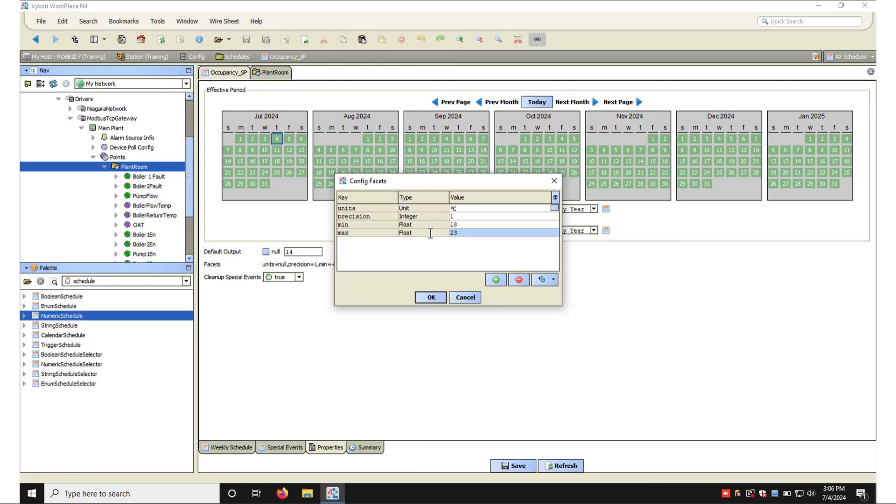
left_click(433, 298)
left_click(513, 465)
Add a special event named Holidays to Occupancy_SP as a Reference to the slot:/Schedules/Holidays calendar
left_click(294, 448)
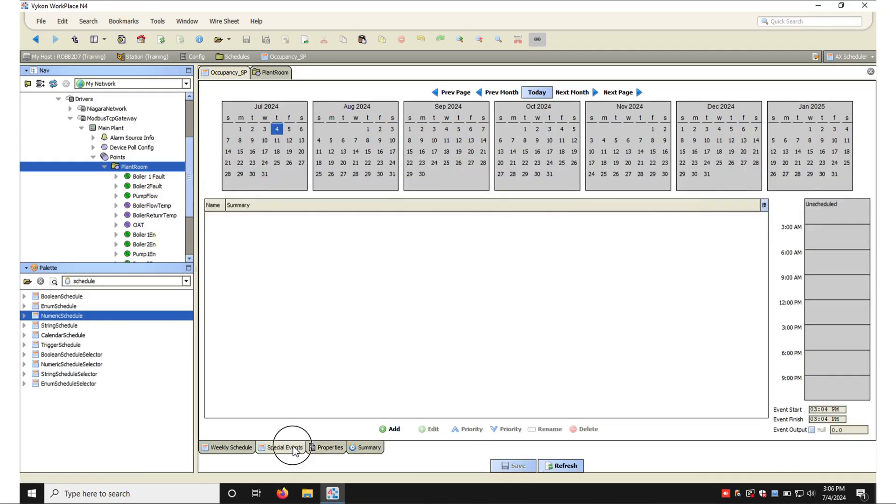
left_click(391, 429)
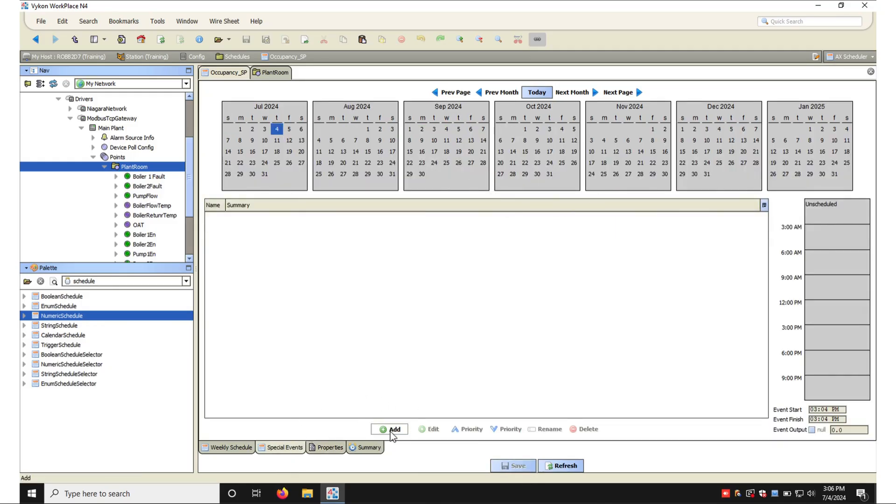
type("Holidays")
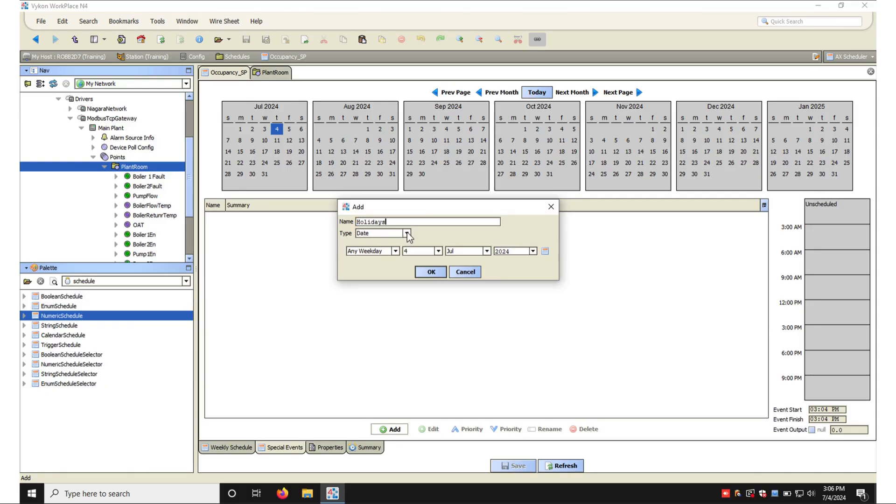
left_click(406, 232)
left_click(393, 284)
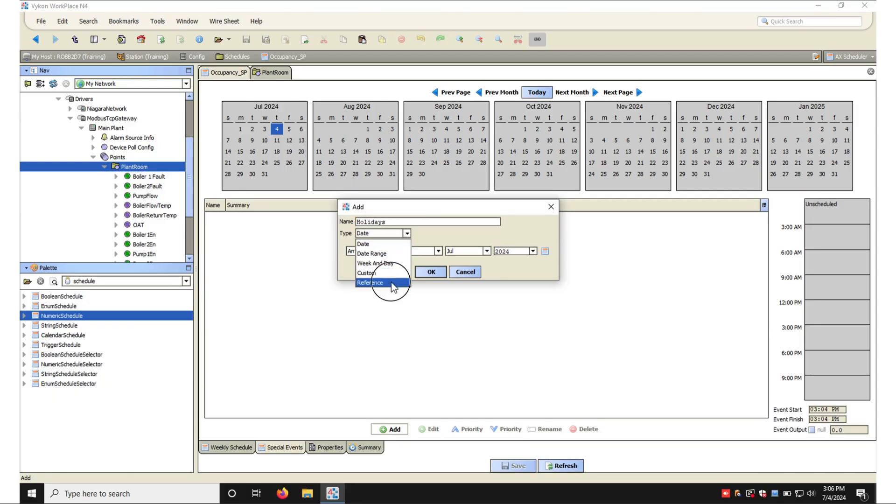
left_click(406, 261)
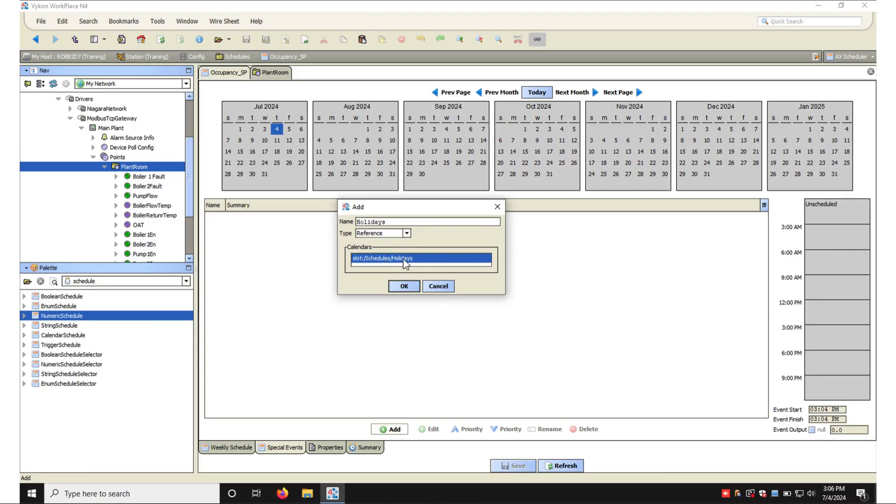
left_click(410, 285)
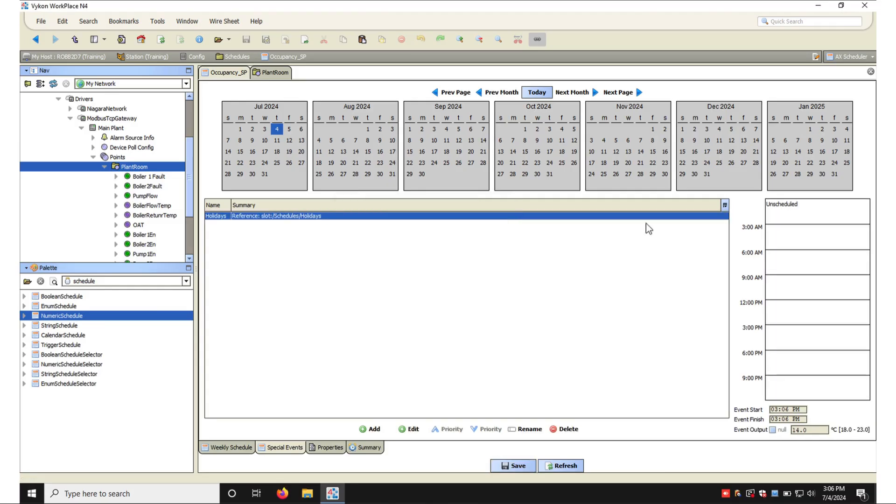
Give the Holidays special event an all-day period with output 18 and save it
left_click_drag(835, 207, 841, 416)
left_click(825, 431)
type("18")
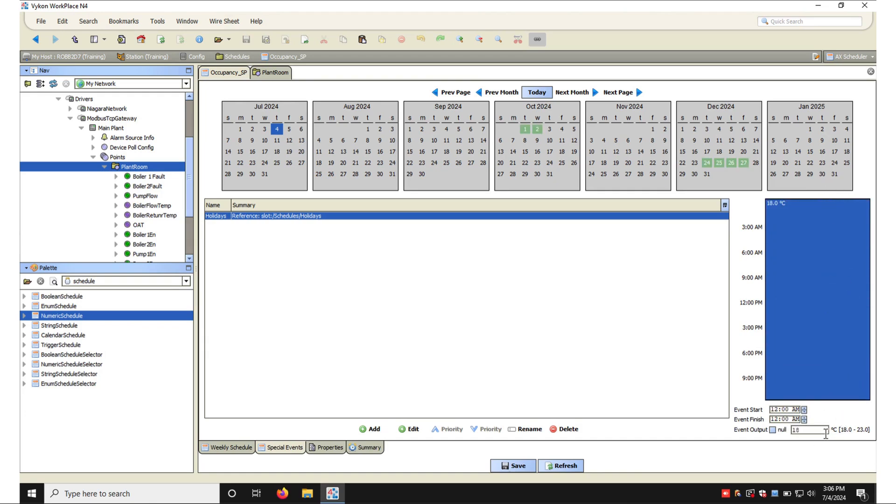
left_click(512, 466)
left_click(520, 217)
Add a Date special event named Voting Day for 4 Jul 2024
left_click(369, 428)
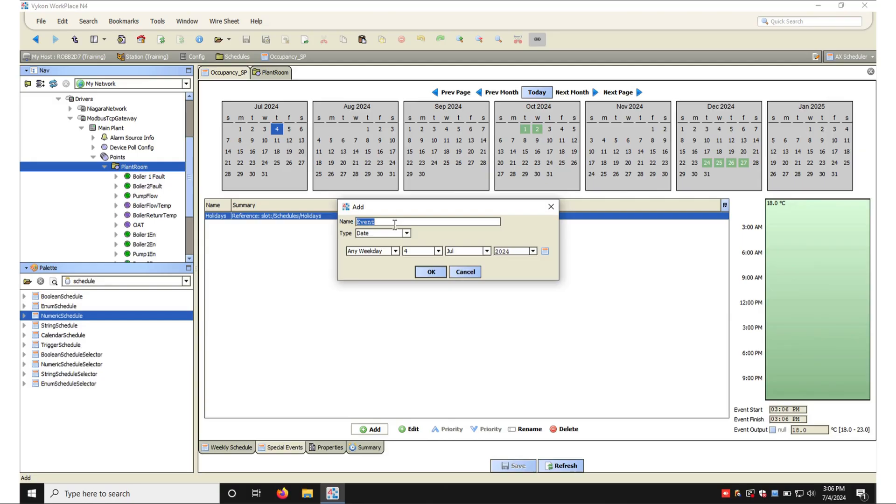
type("Voting Day")
left_click(433, 272)
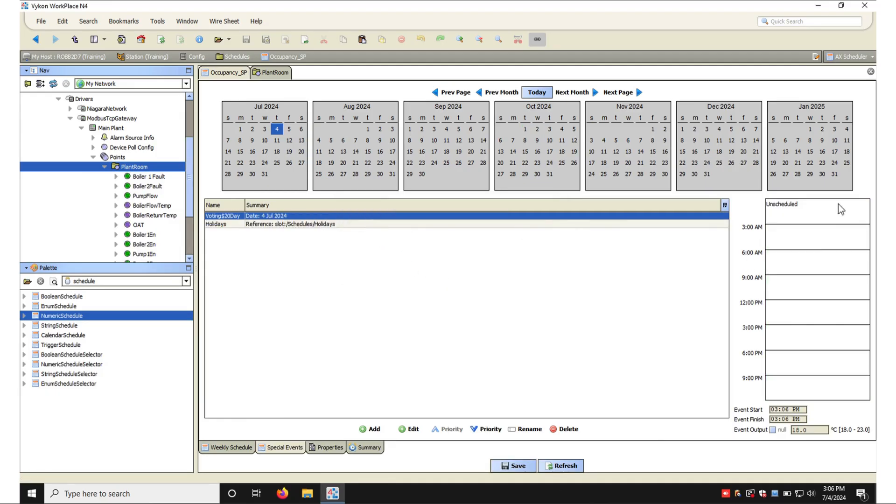
Schedule the Voting Day event from 9:00 AM to 6:00 PM with output 20 and save
left_click_drag(839, 202, 835, 305)
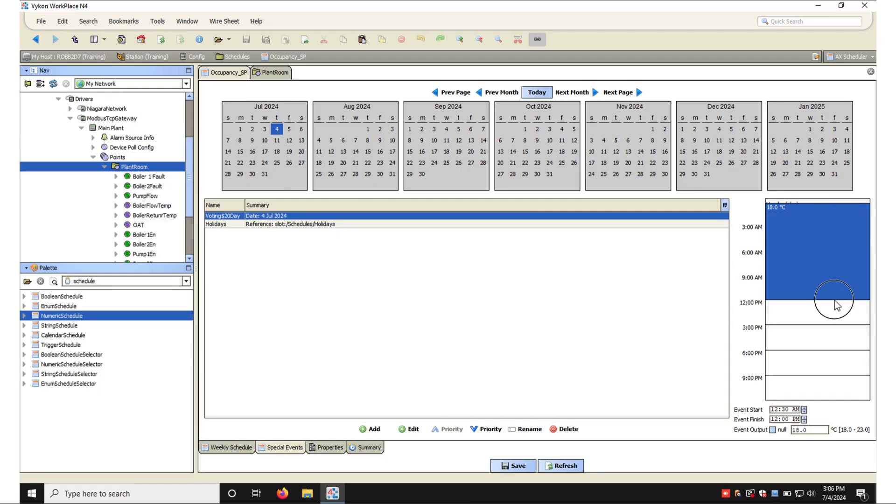
left_click_drag(823, 204, 812, 352)
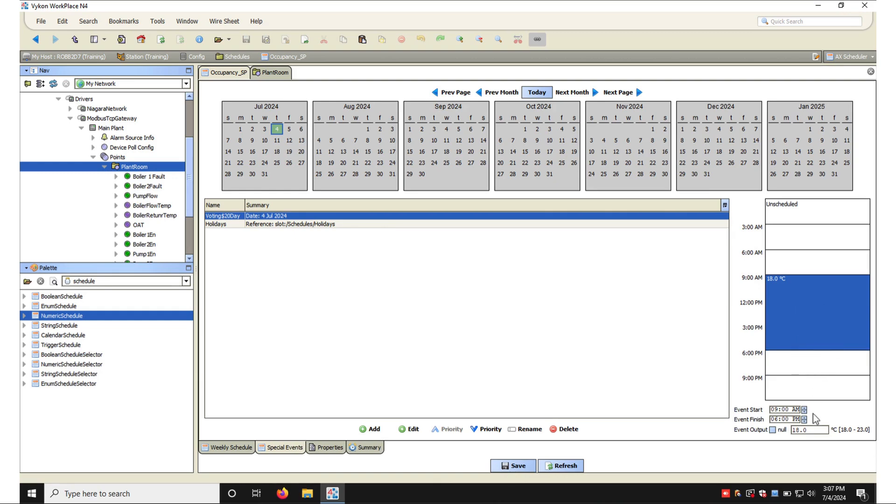
left_click_drag(816, 429, 703, 430)
type("20")
left_click(518, 466)
Return to the Schedules wire sheet and add a NumericWritable point named OccupancySP_OR
left_click(245, 57)
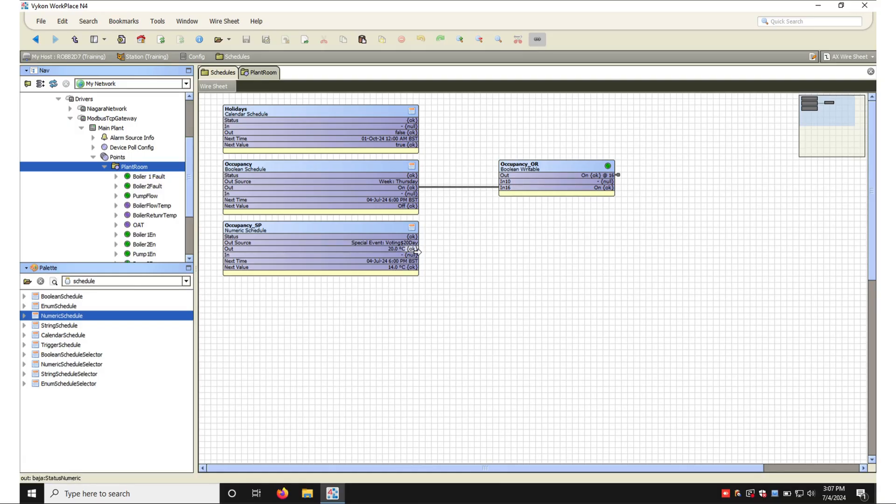
right_click(479, 249)
mouse_move(498, 254)
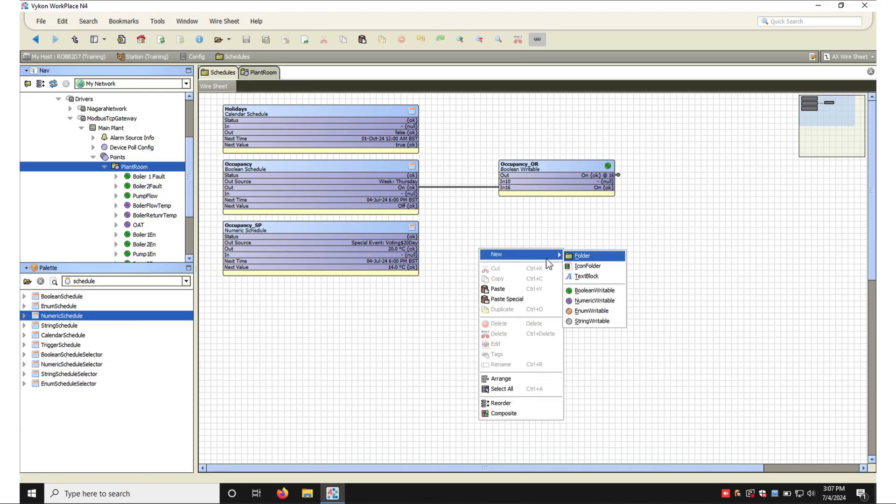
left_click(590, 301)
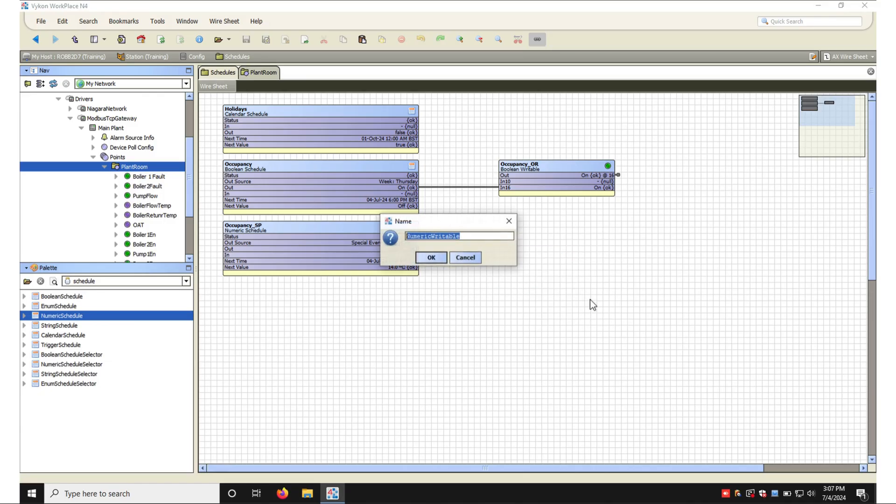
type("Occu")
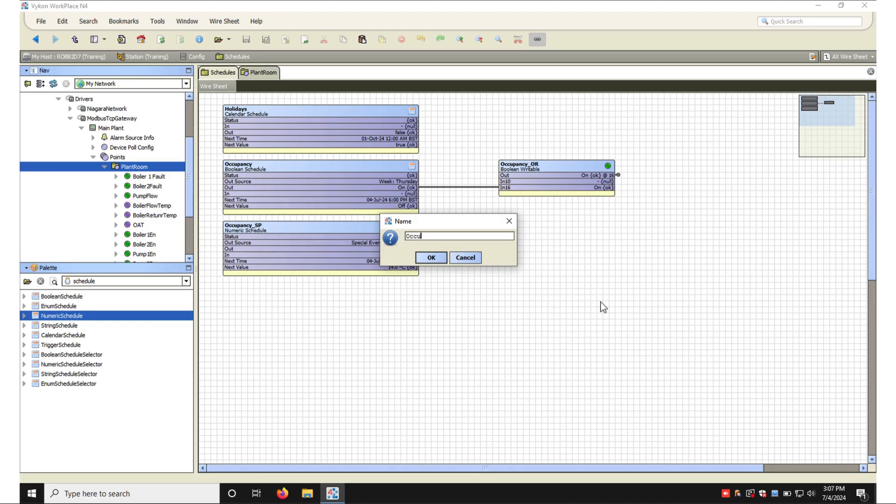
type("pancySP_OR")
key("Return")
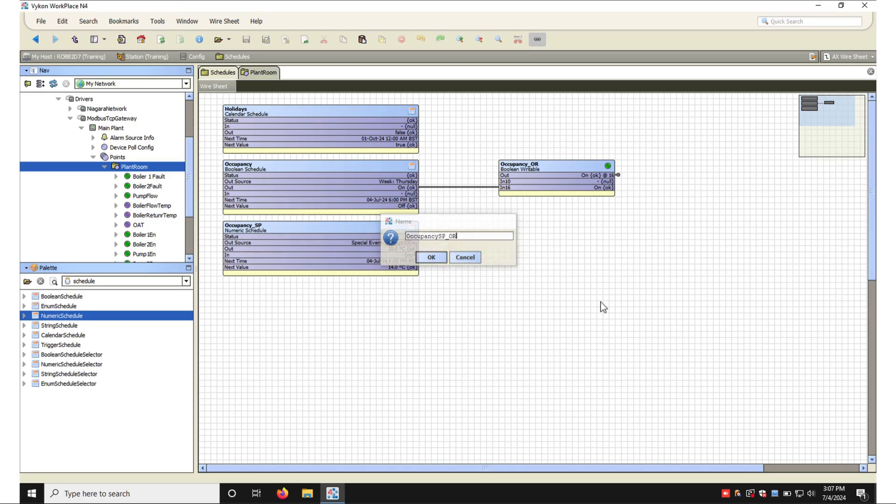
Place OccupancySP_OR beside Occupancy_SP, below Occupancy_OR, and link Occupancy_SP's Out to its In16 input
left_click_drag(492, 250, 622, 247)
left_click_drag(414, 249, 511, 269)
mouse_move(533, 240)
left_mouse_down()
mouse_move(533, 220)
mouse_move(534, 228)
left_mouse_up()
Override OccupancySP_OR with a value of 22 for a custom duration
right_click(534, 228)
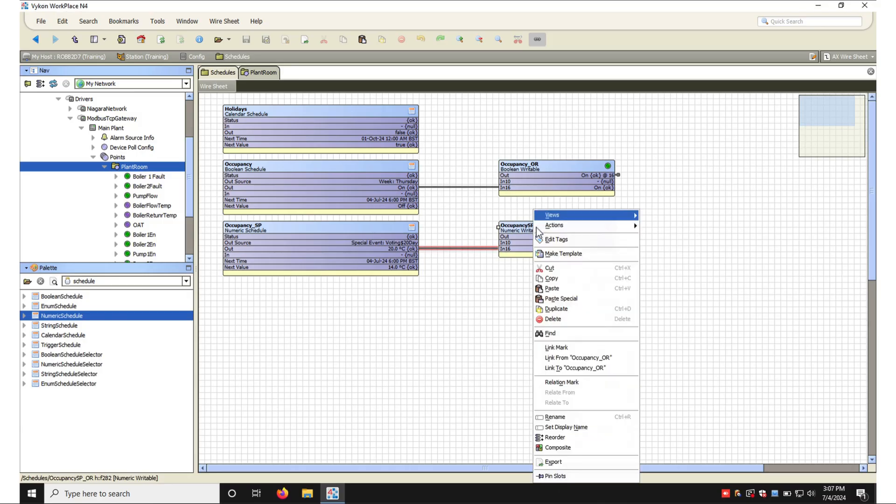
mouse_move(566, 226)
left_click(659, 247)
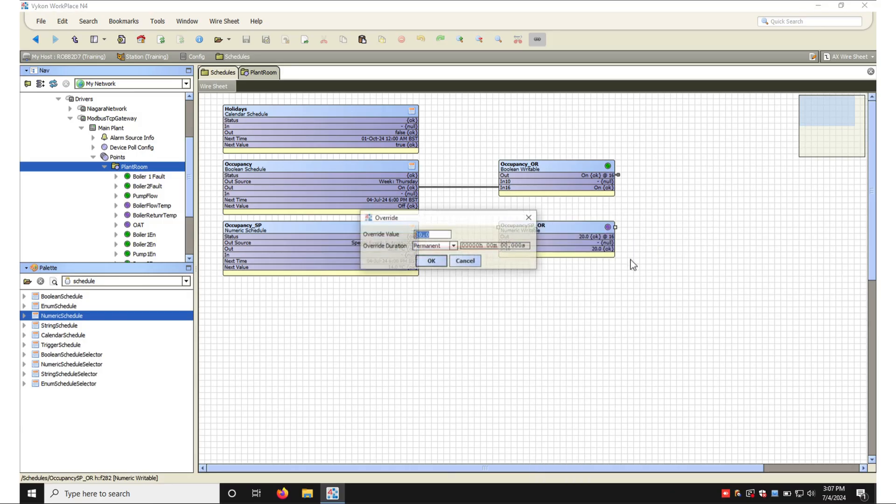
type("22")
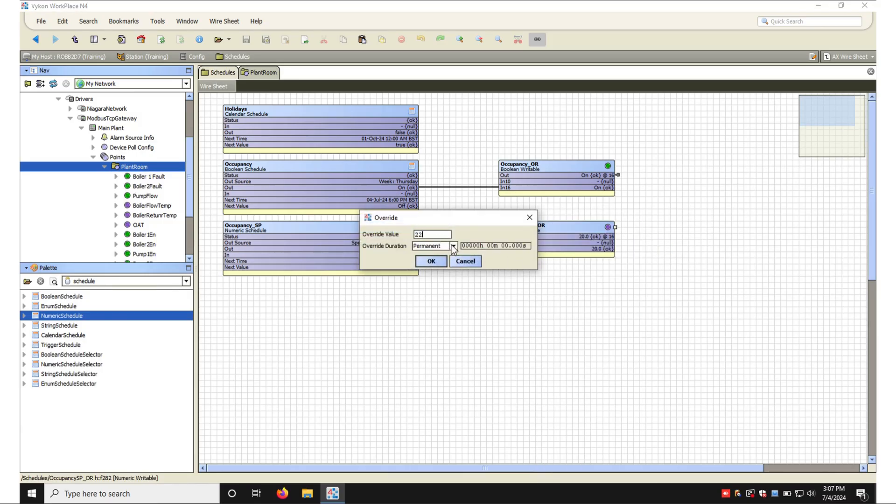
left_click(453, 245)
left_click(439, 322)
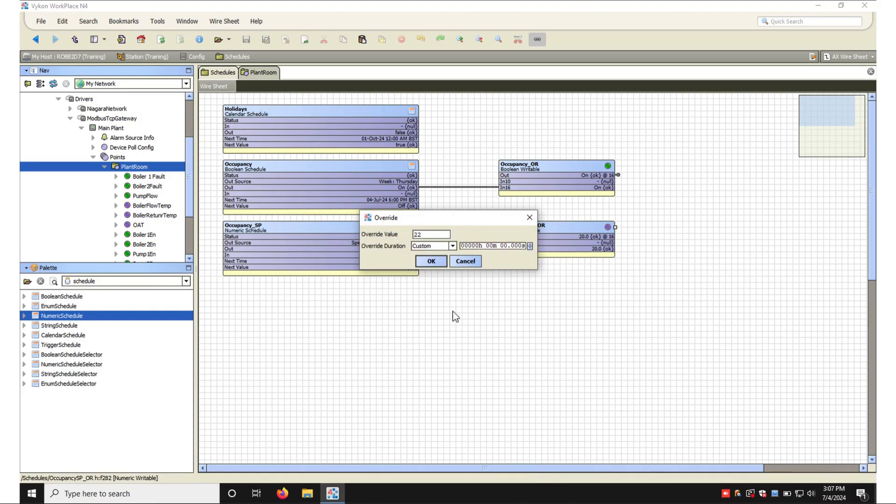
left_click(491, 246)
left_click(431, 261)
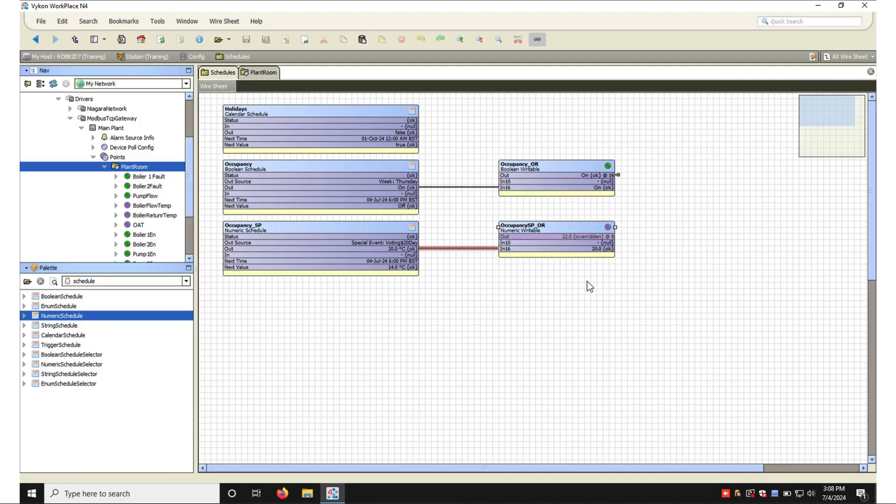
right_click(587, 242)
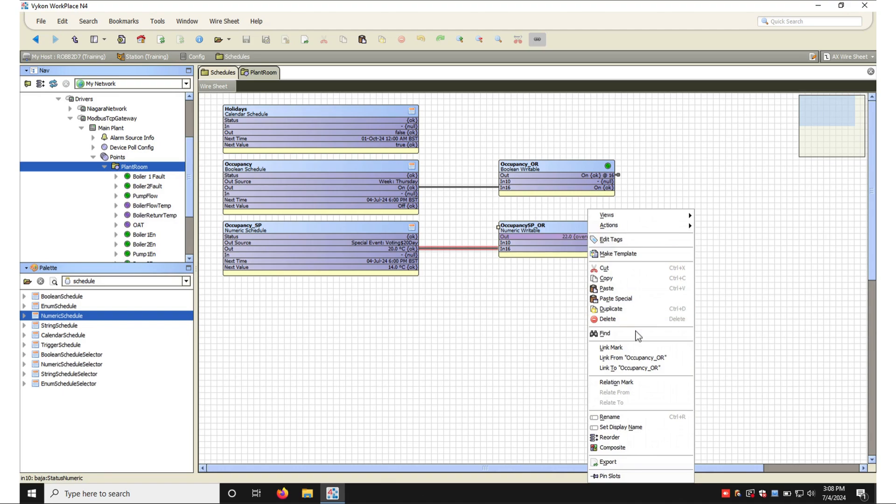
left_click(635, 350)
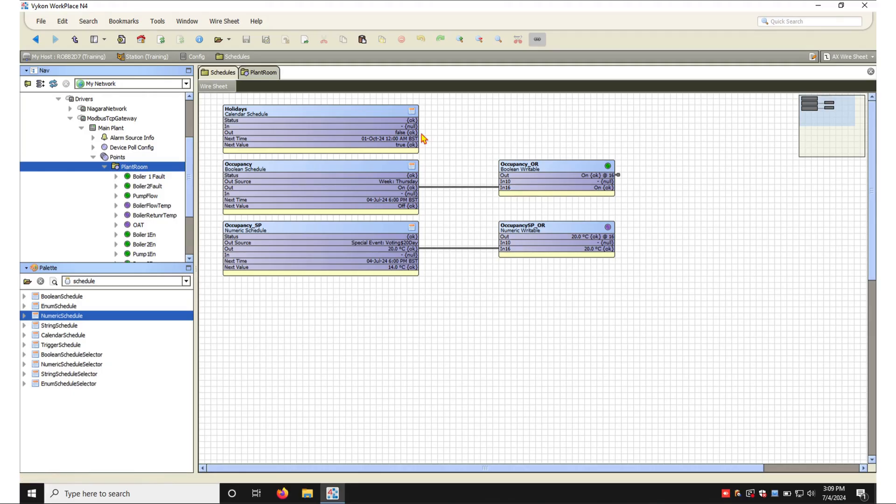
Delete the link from Occupancy's Out to Occupancy_OR's In16
left_click(377, 185)
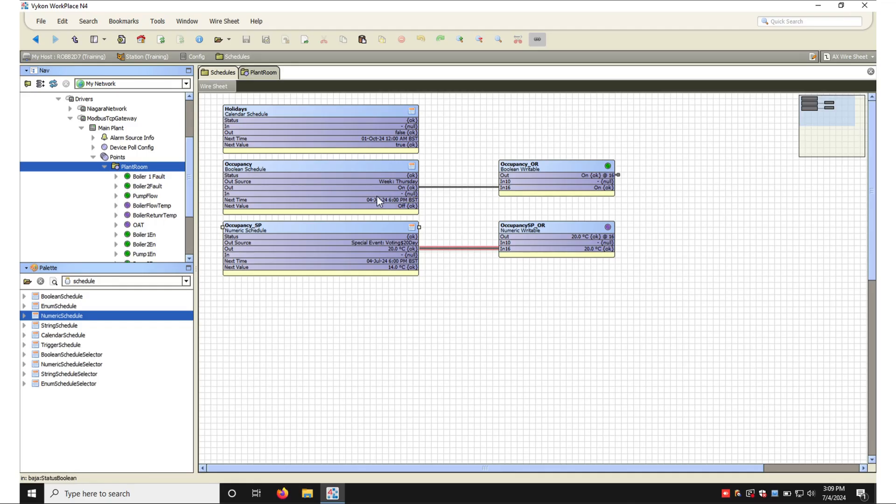
left_click(443, 186)
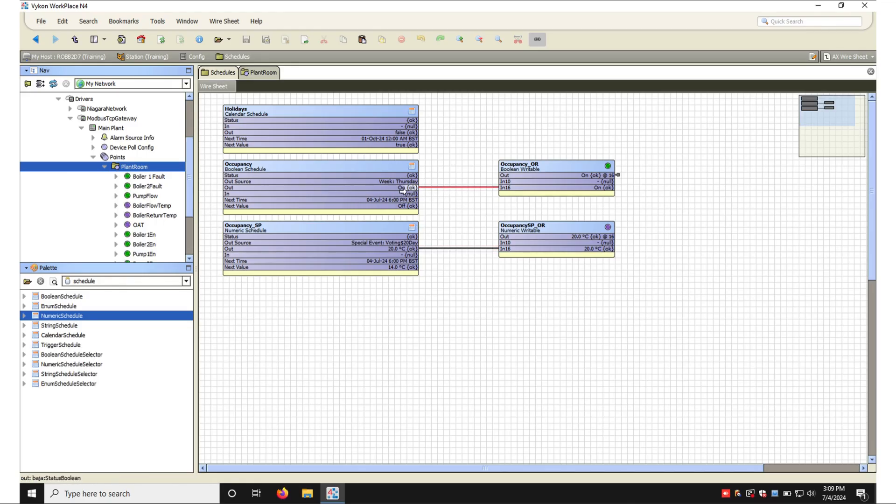
left_click(525, 188)
left_click(475, 184)
right_click(443, 186)
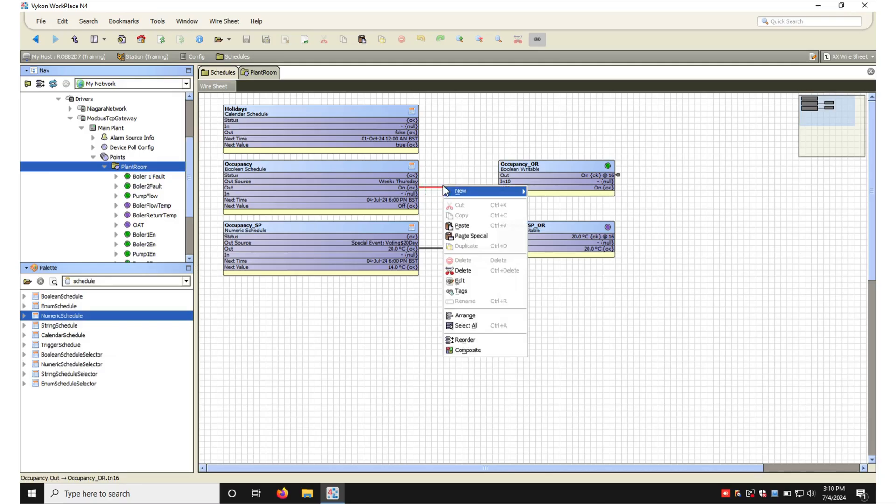
left_click(470, 271)
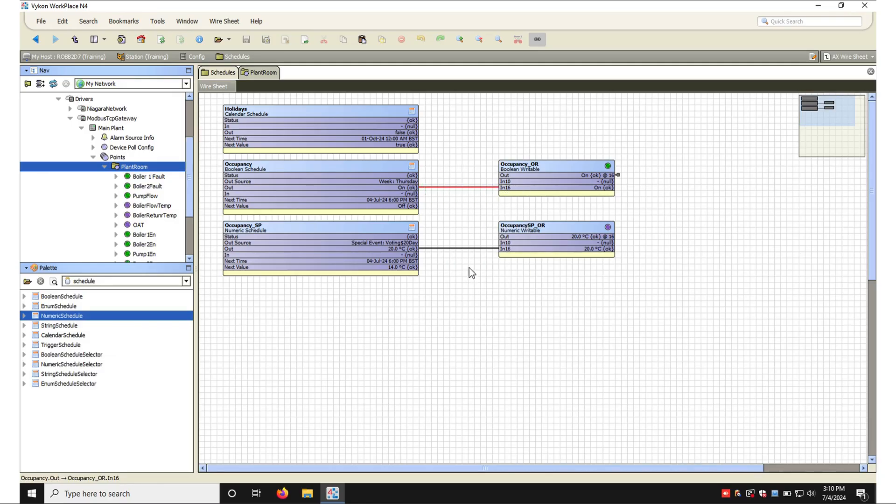
Override Occupancy_OR to Off and link its Out to Occupancy's In input
right_click(562, 170)
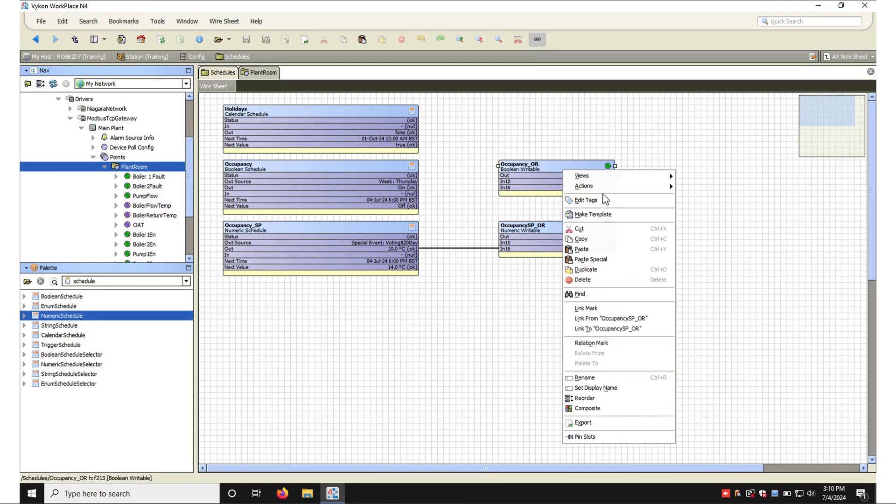
mouse_move(630, 187)
left_click(692, 197)
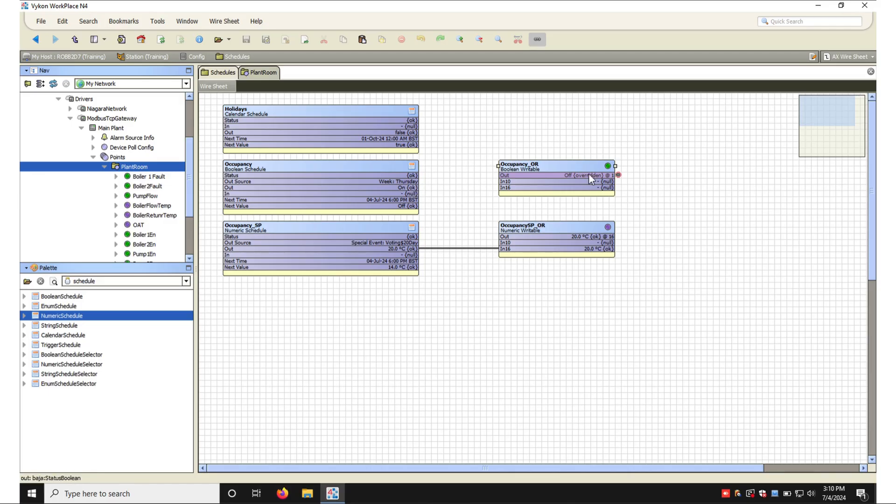
left_click_drag(606, 174, 228, 194)
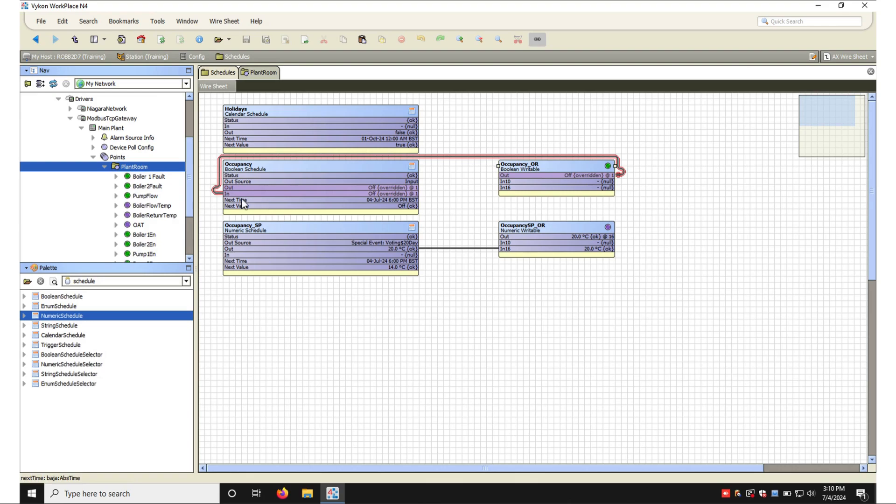
left_click(220, 198)
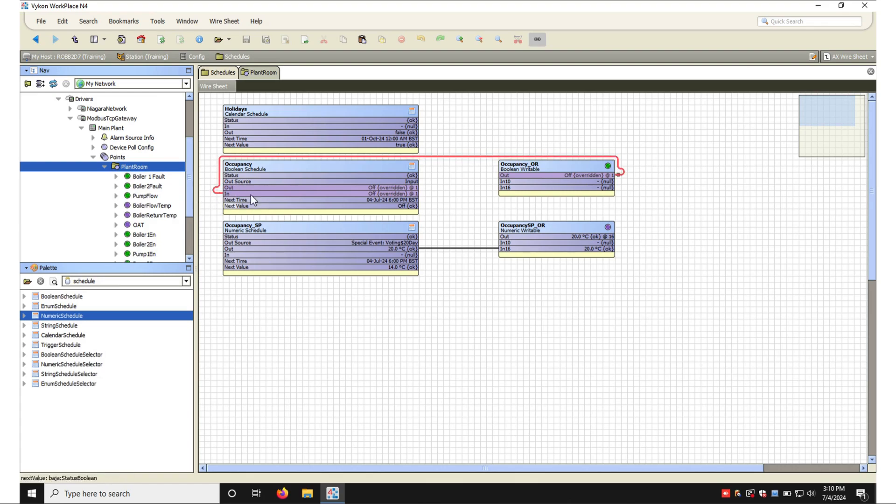
Review Occupancy's weekly schedule, and go back to the Schedules wire sheet
double_click(265, 189)
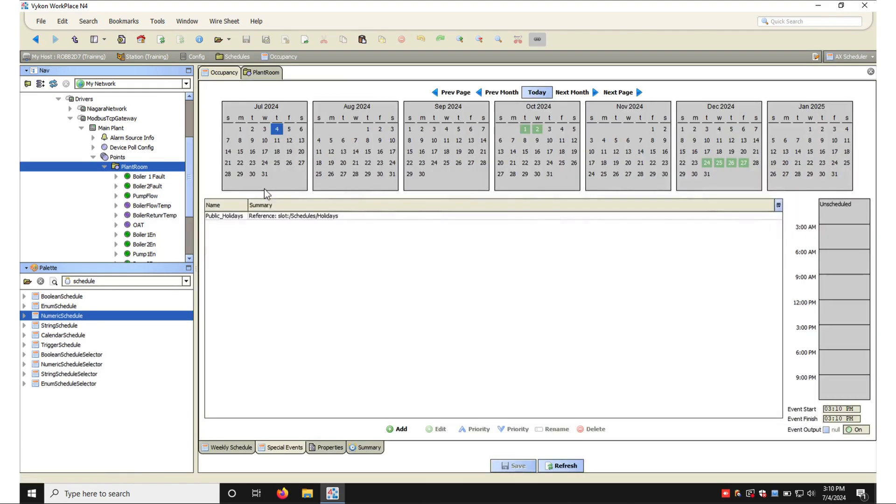
left_click(232, 448)
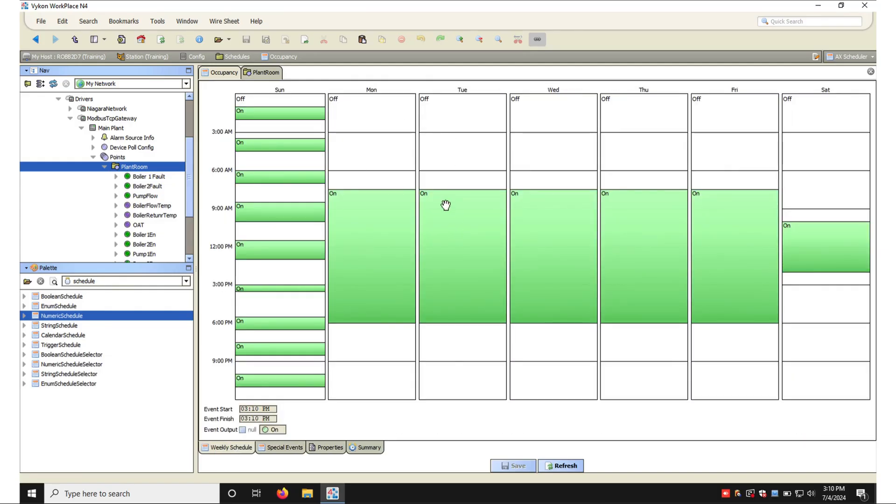
left_click(35, 39)
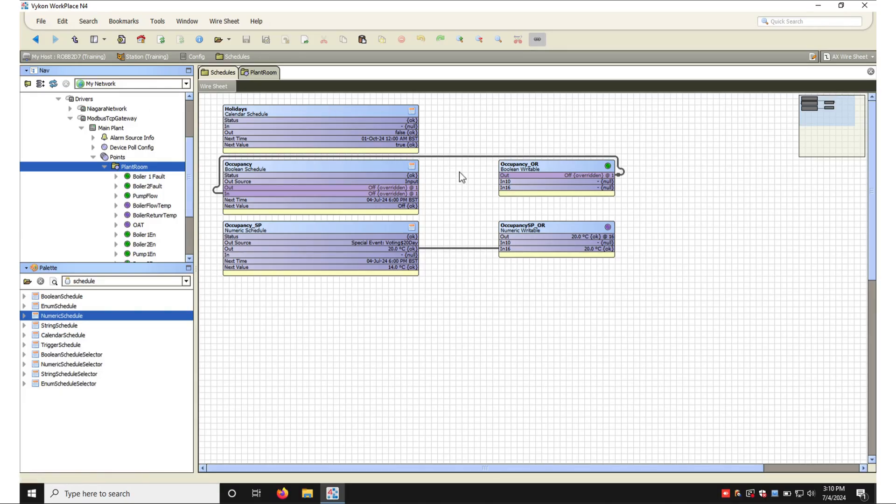
Delete the link from Occupancy_OR to Occupancy's In and link Occupancy's Out to Occupancy_OR's In16
left_click(471, 156)
left_click(518, 39)
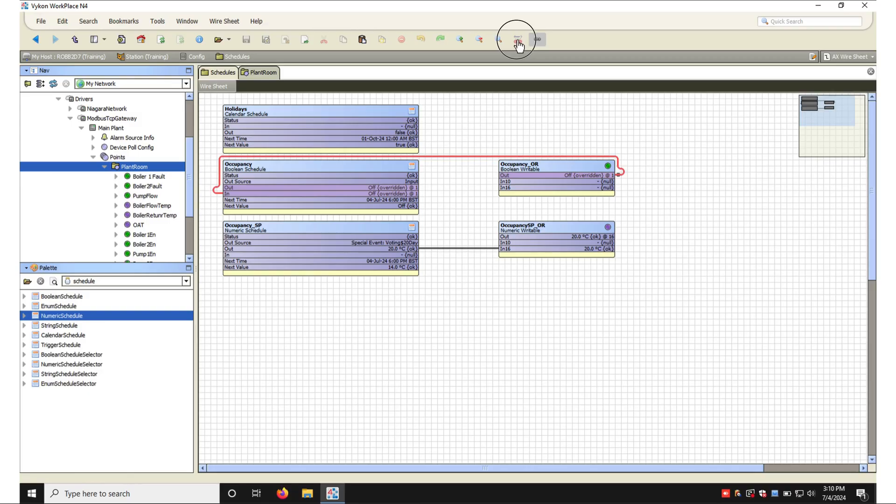
left_click(417, 189)
left_click_drag(417, 189, 506, 187)
left_click(544, 176)
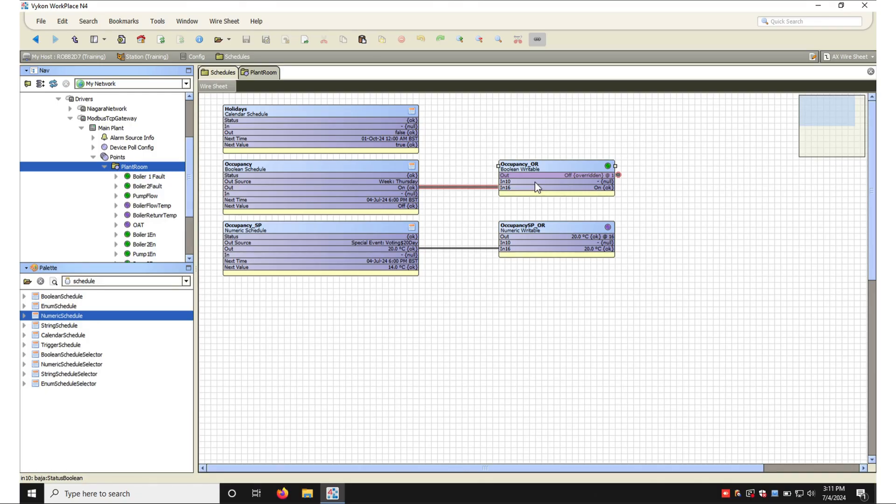
Open the Occupancy schedule in the Scheduler view, comparing it with the AX Scheduler view before returning to Scheduler
left_click(332, 176)
right_click(328, 175)
mouse_move(381, 181)
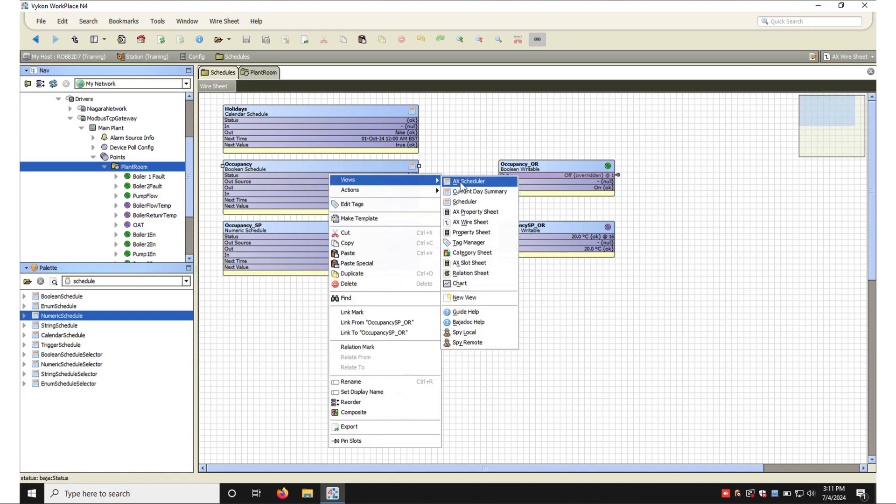
left_click(464, 201)
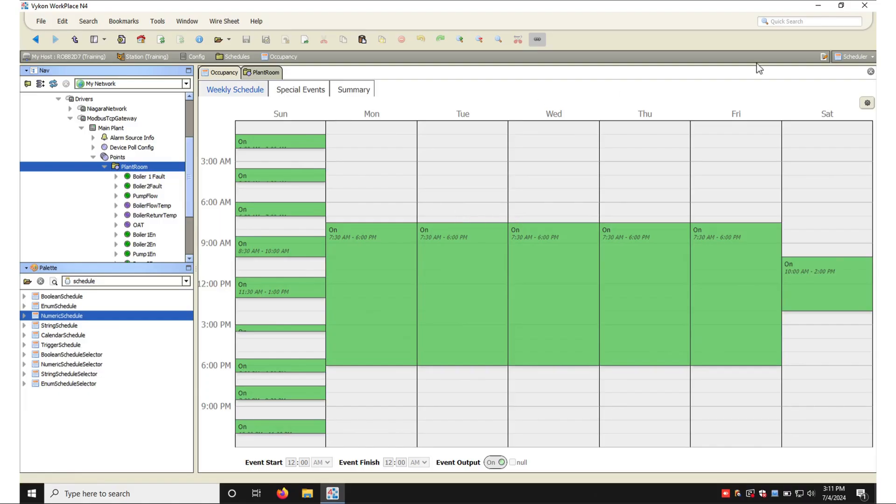
left_click(851, 57)
left_click(845, 75)
left_click(861, 58)
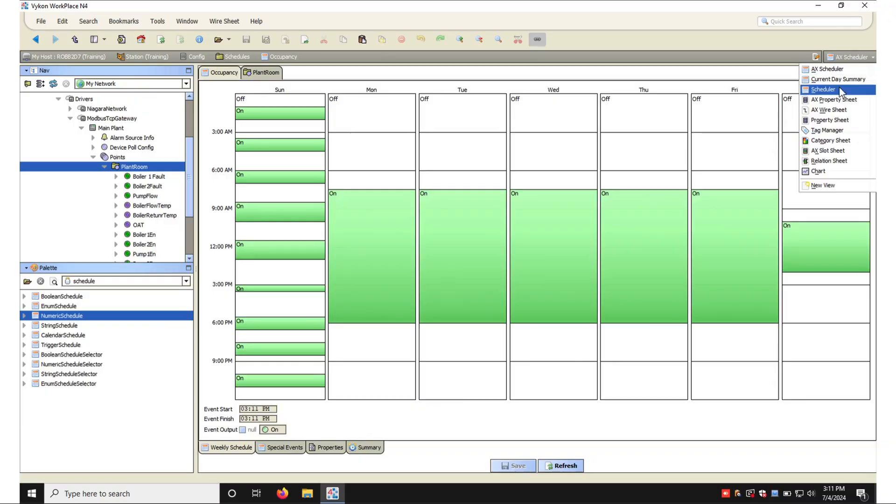
left_click(838, 87)
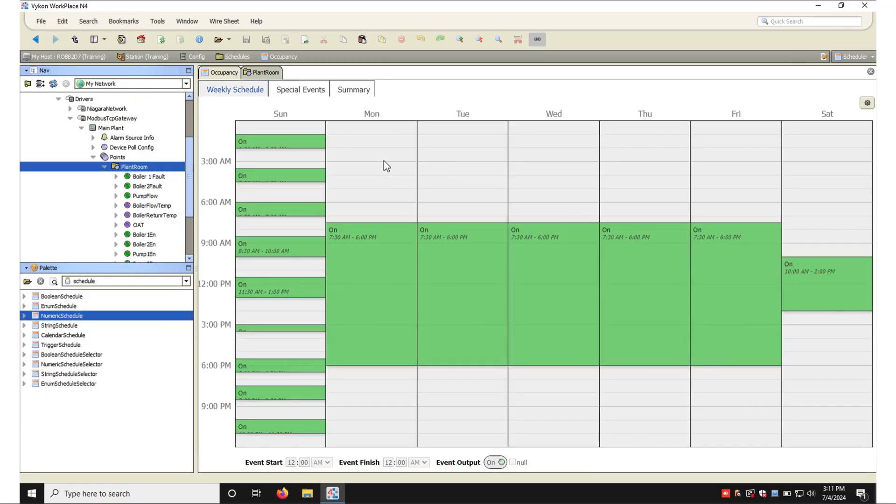
Extend Sunday's 11:30 AM event to 2:30 PM, and clear all of Sunday's events
left_click_drag(283, 302, 284, 321)
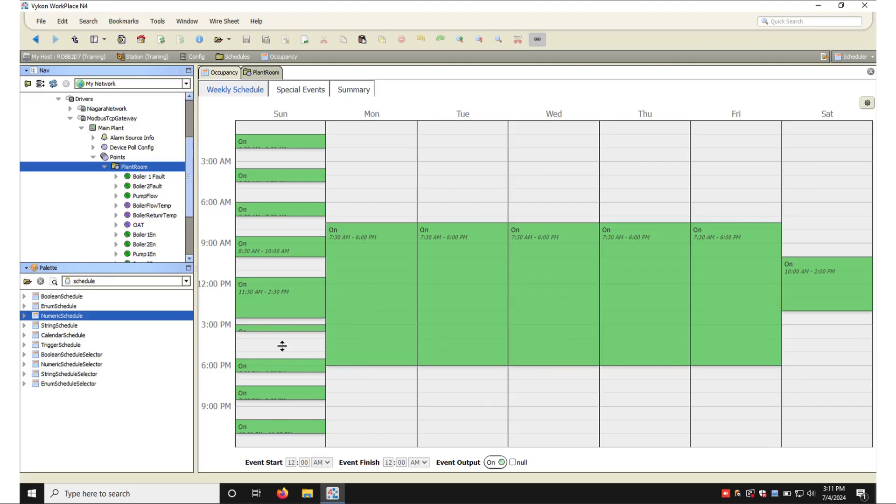
right_click(281, 346)
left_click(310, 392)
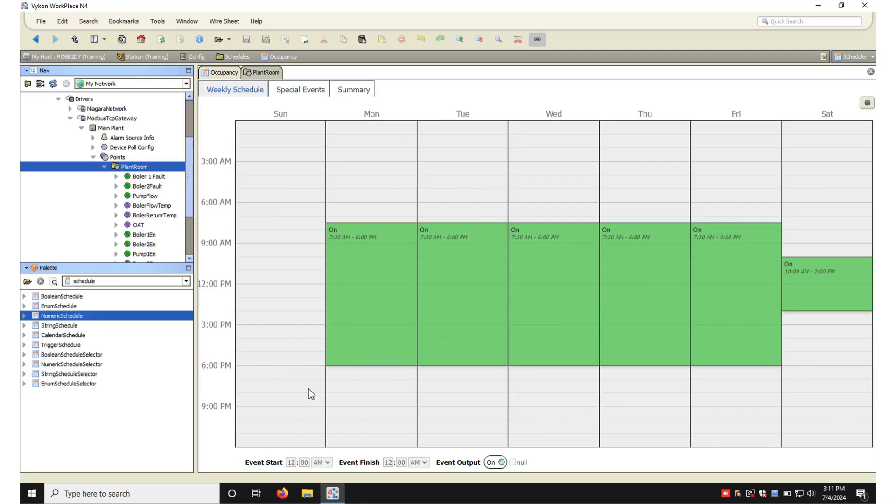
Add Sunday On events from 7:00 AM to 9:30 AM and 12:00 PM to 3:00 PM, and save the schedule
left_click_drag(284, 216, 285, 250)
left_click_drag(280, 285, 281, 327)
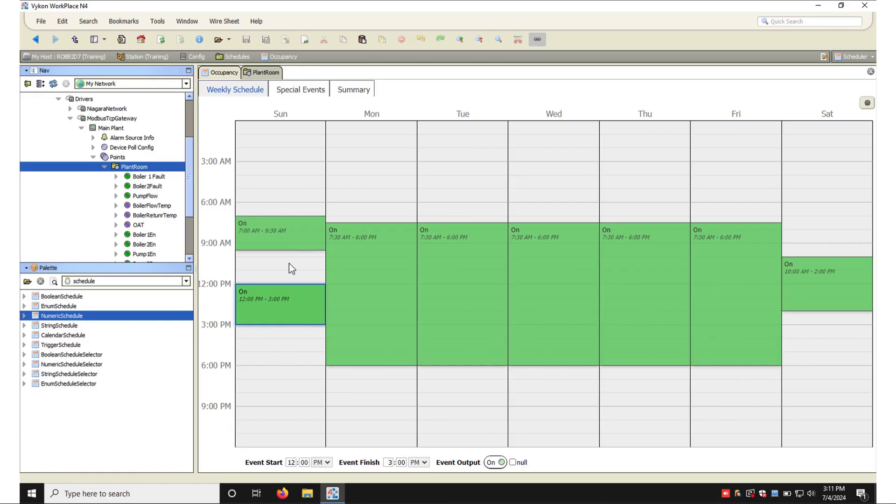
left_click(247, 42)
Examine the In and Next Value properties in Occupancy's AX Property Sheet
left_click(851, 57)
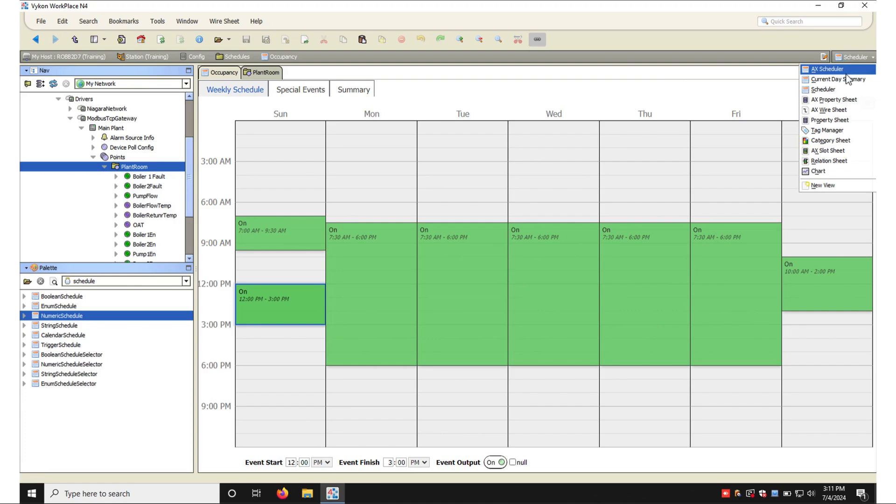
left_click(830, 99)
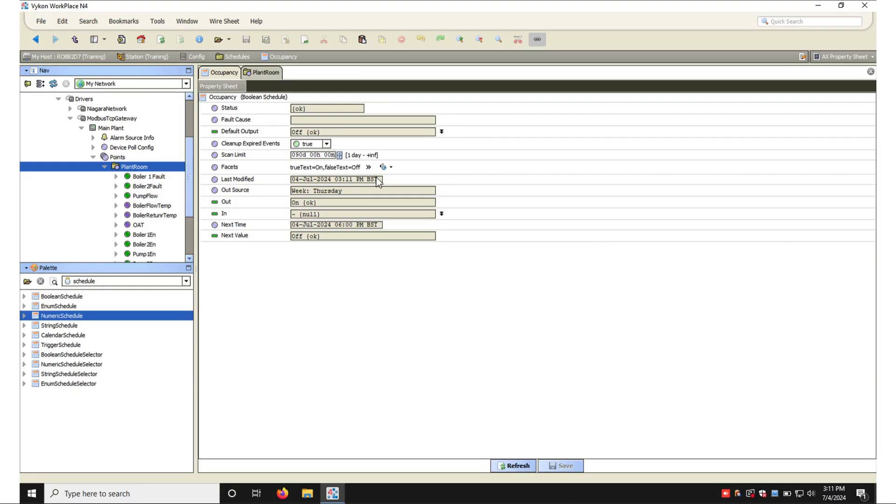
left_click_drag(330, 203, 280, 214)
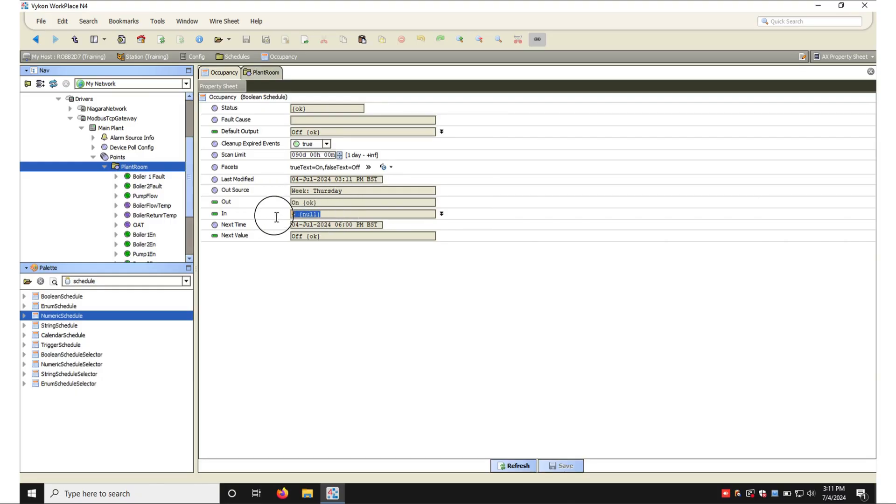
left_click(329, 239)
left_click_drag(329, 240, 274, 236)
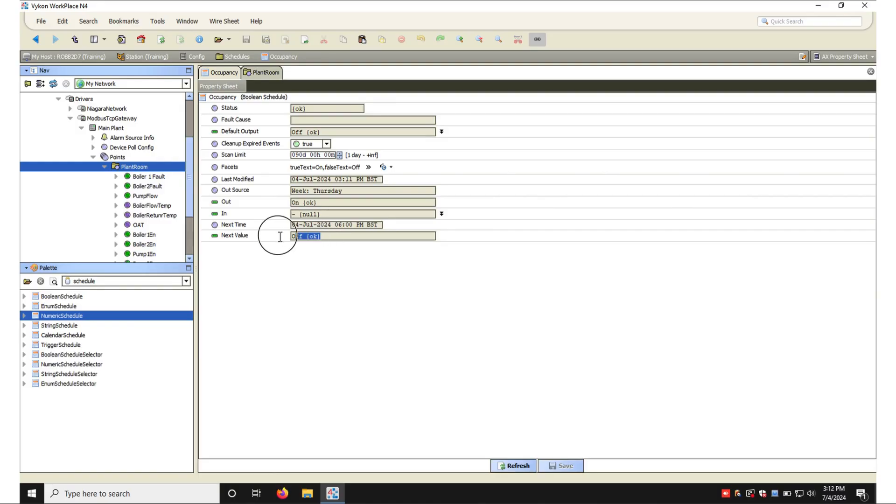
Start a link from Occupancy in the Schedules wire sheet to BoilerFlowTemp's NumericInterval, pairing Out, and alternatively Next Value, with Enabled
left_click(235, 56)
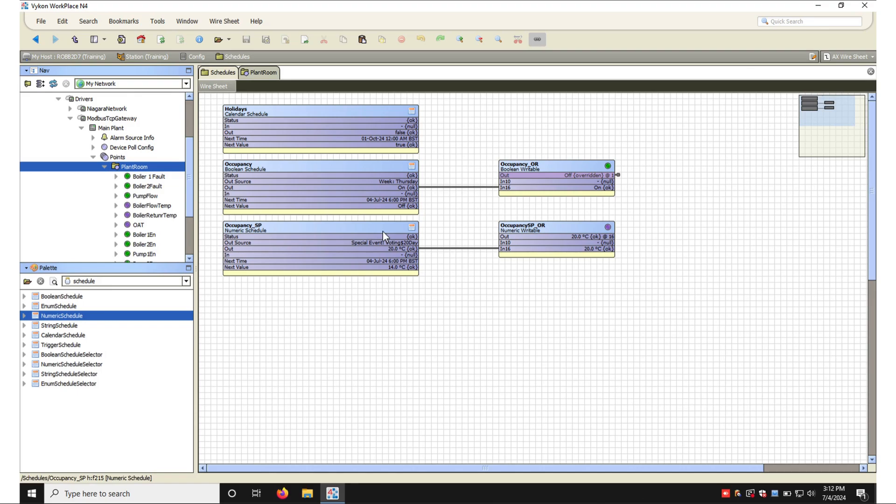
right_click(357, 170)
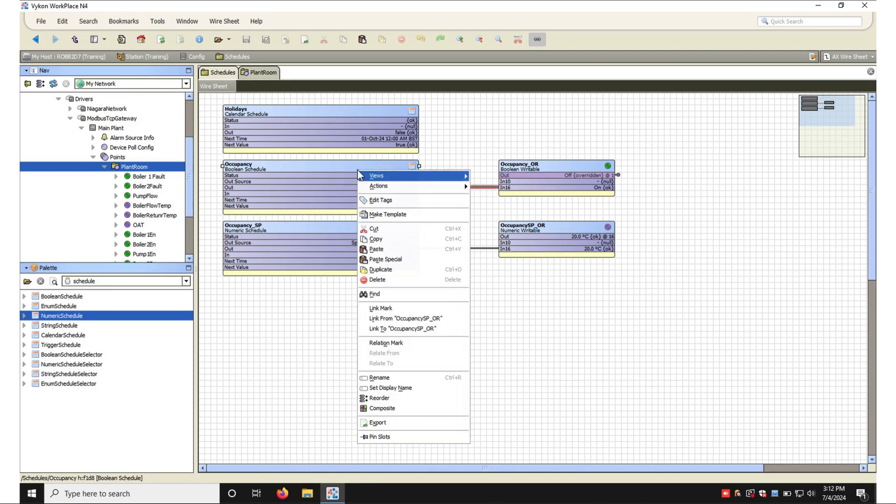
left_click(383, 311)
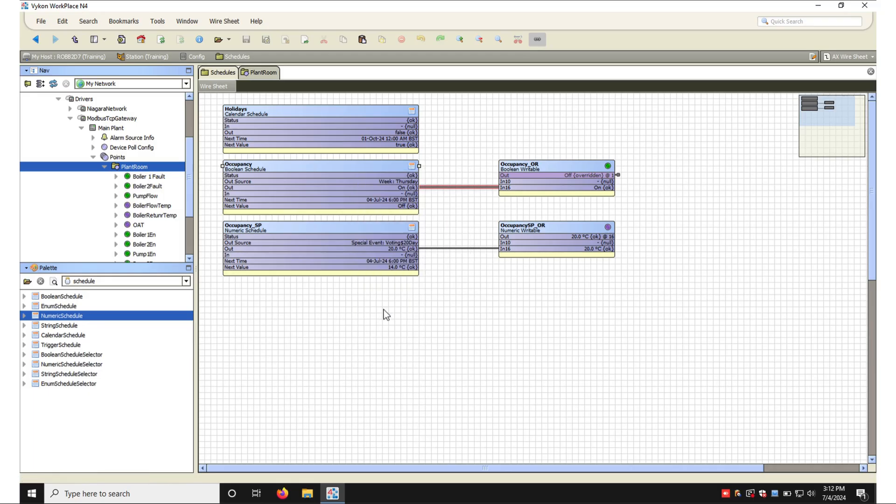
left_click(116, 206)
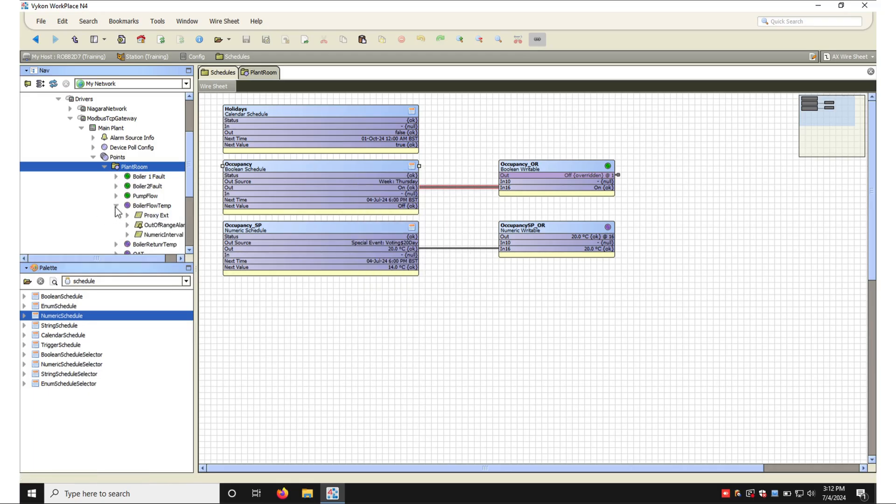
left_click(148, 234)
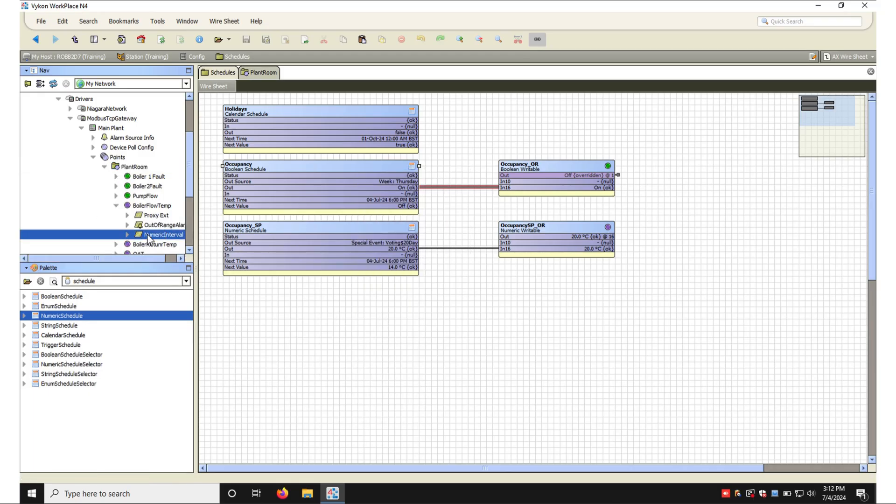
right_click(148, 237)
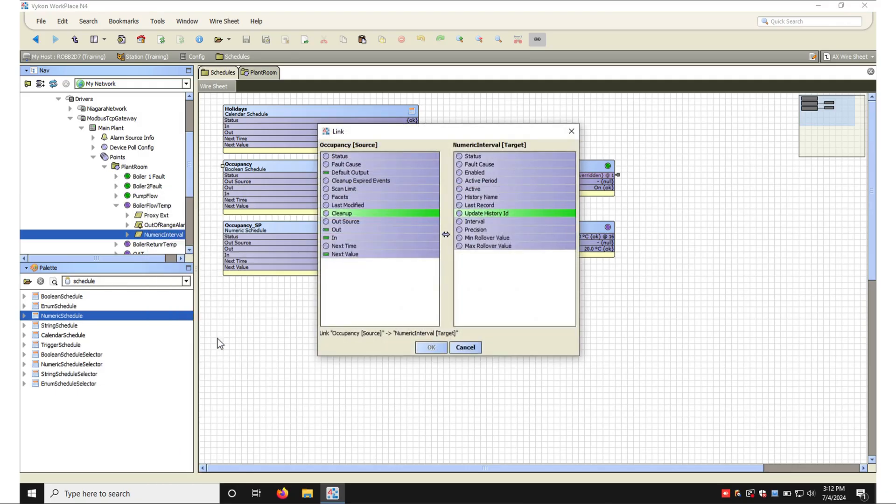
left_click(336, 230)
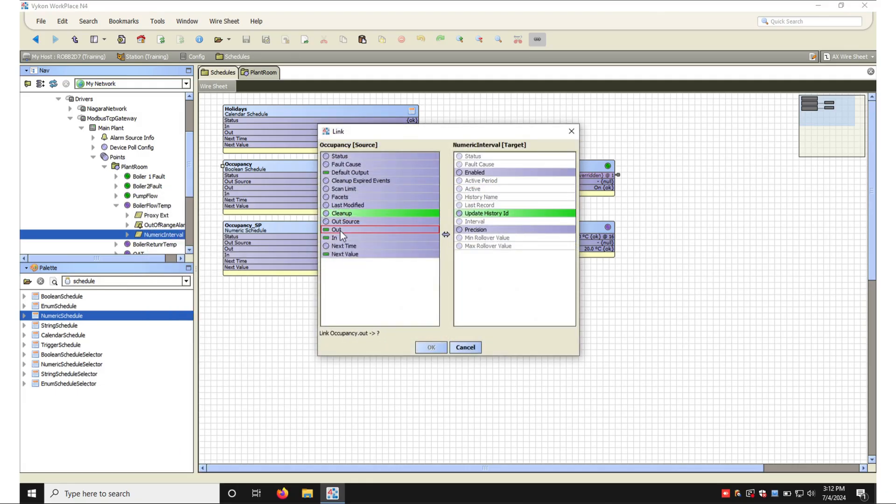
left_click(474, 173)
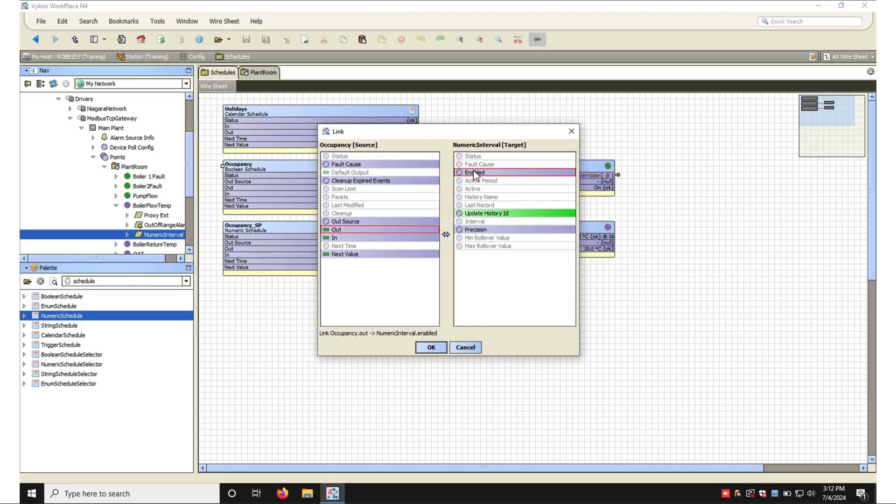
left_click(380, 254)
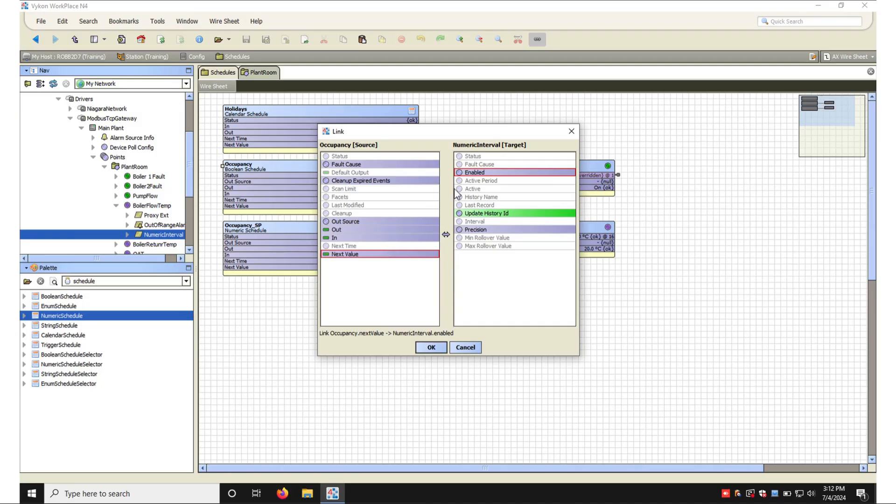